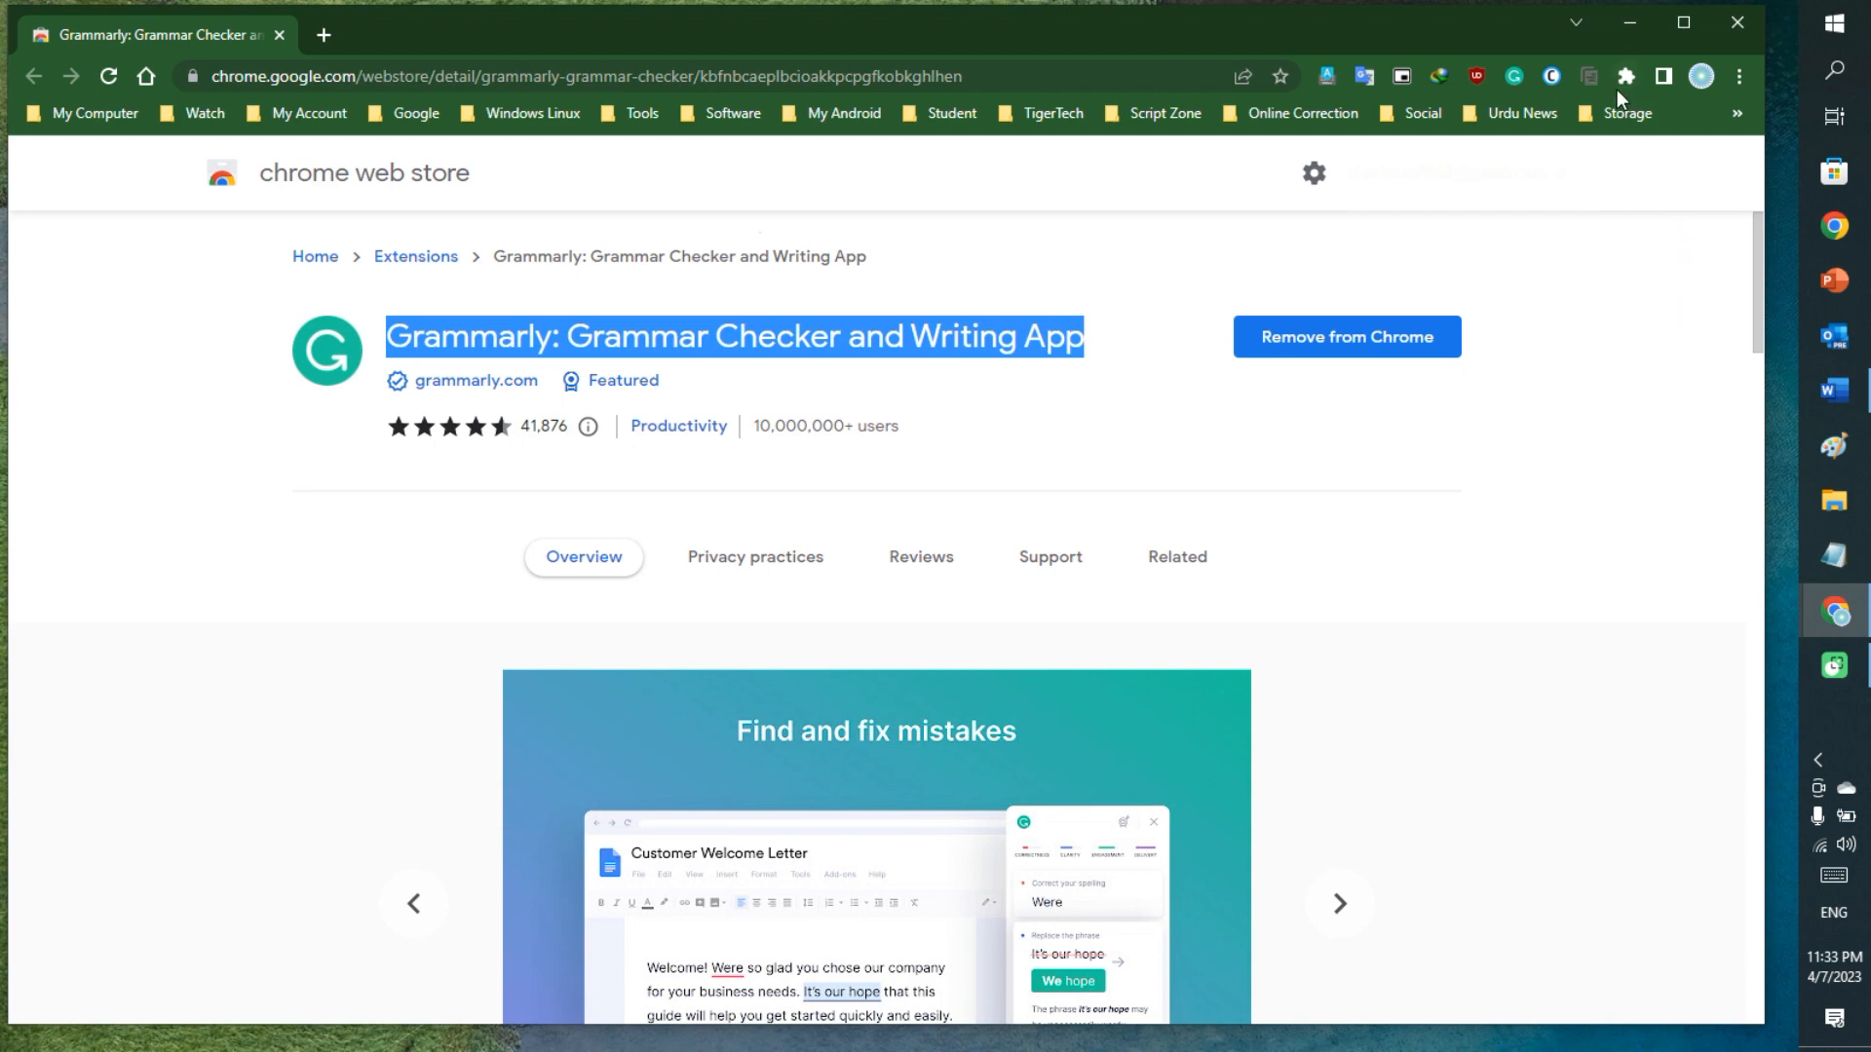
Look at the Grammarly extension's options and popup on its Chrome Web Store page, and close that window.
{"action": "right_click", "coordinate": [1513, 77]}
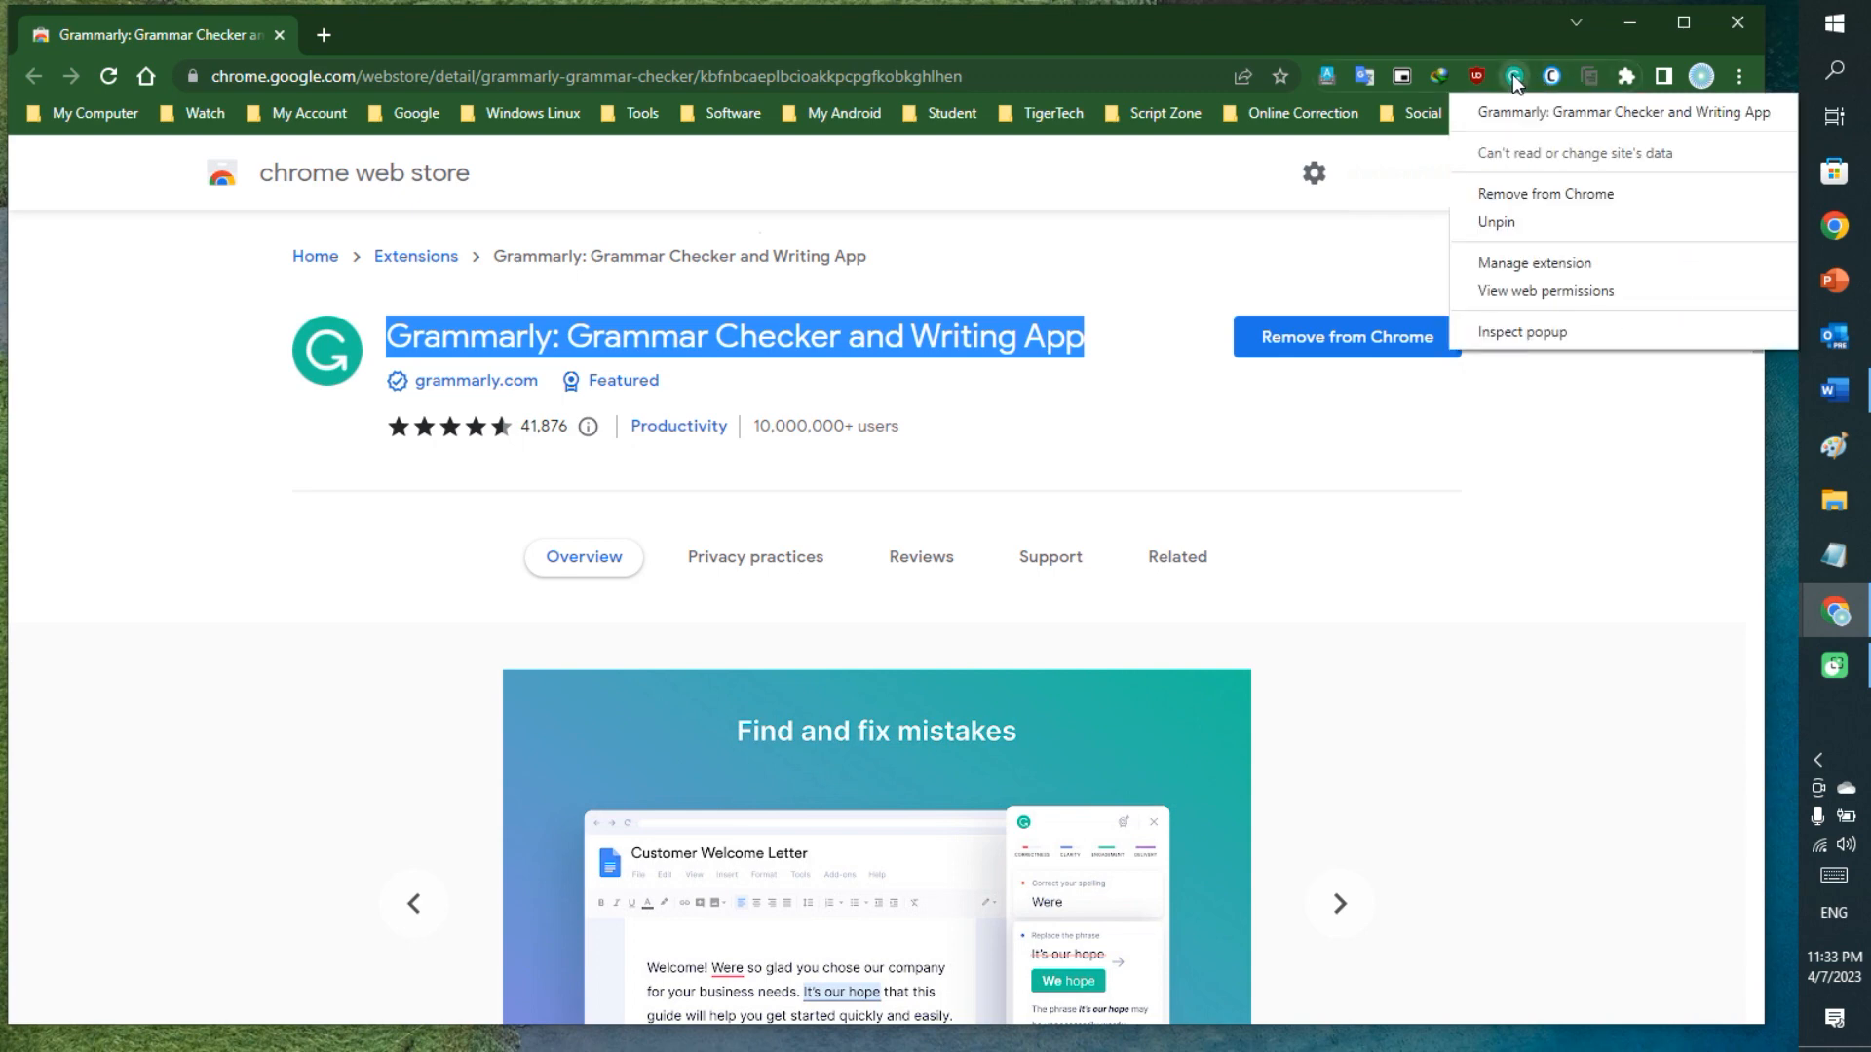
{"action": "left_click", "coordinate": [1513, 77]}
{"action": "left_click", "coordinate": [1513, 77]}
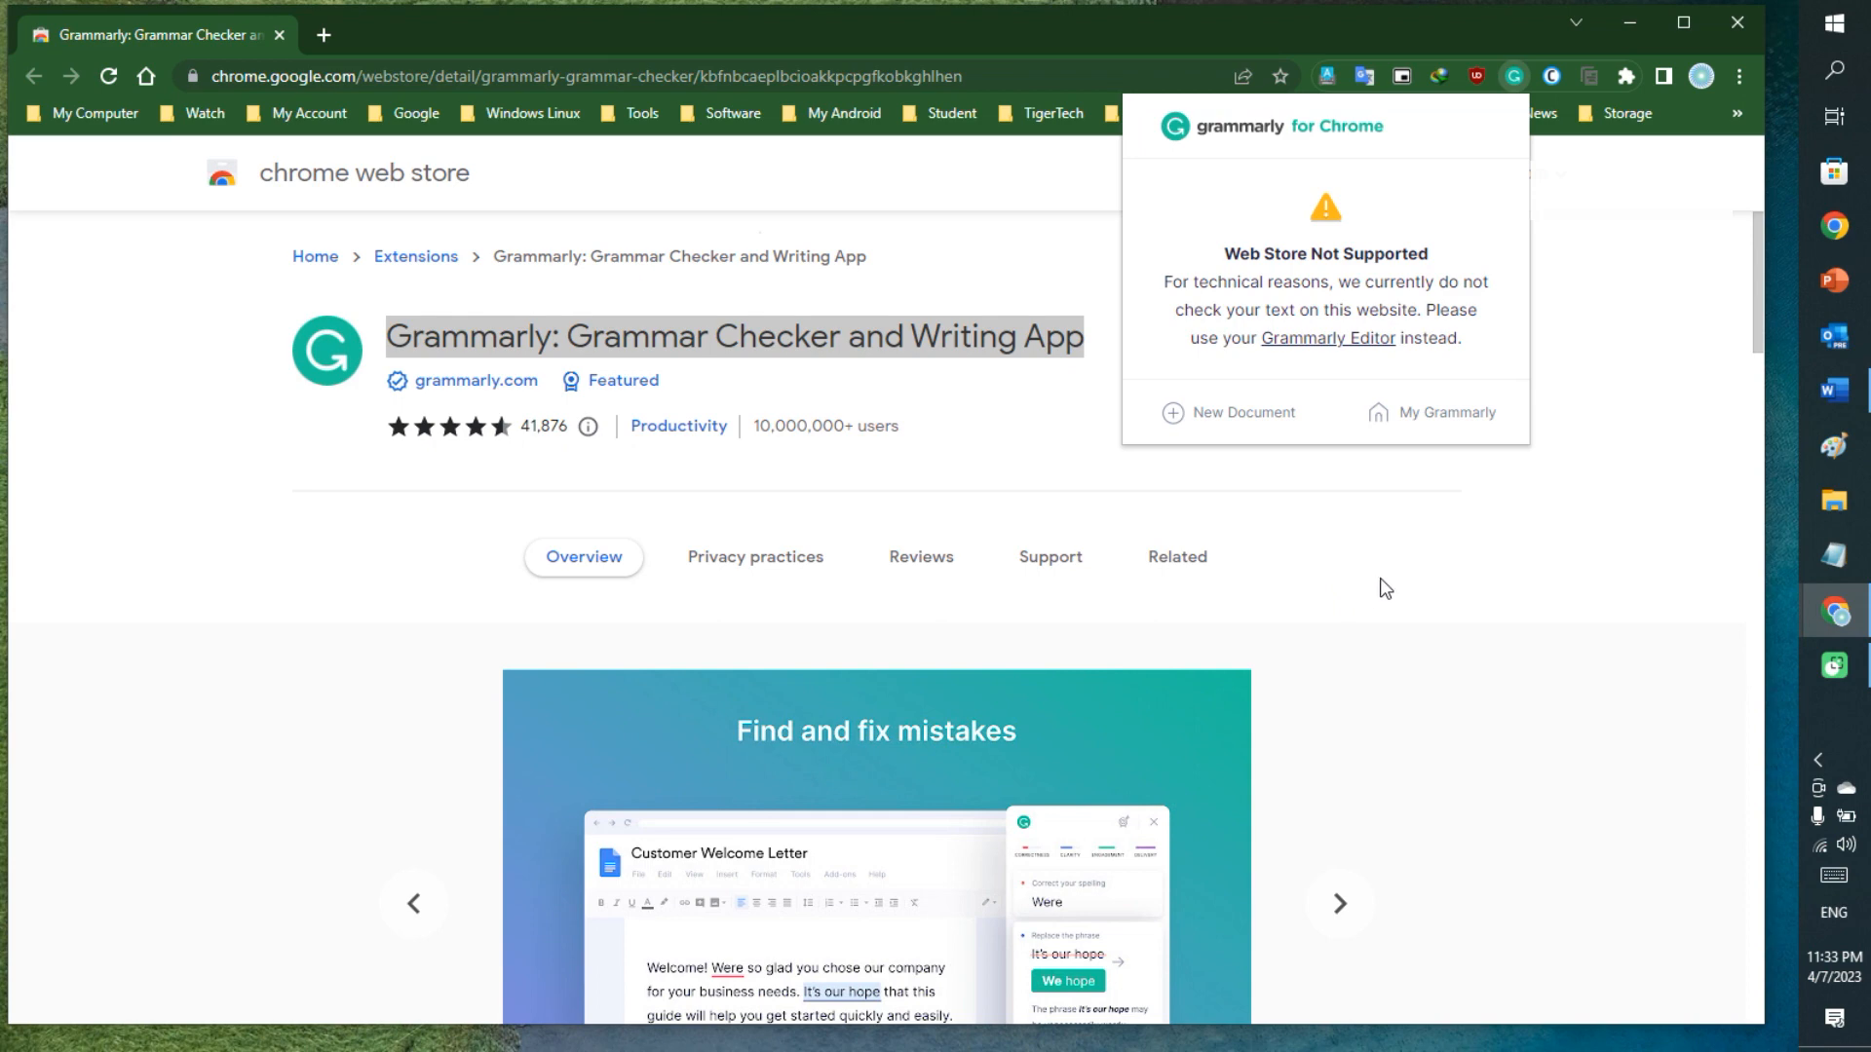
{"action": "key", "text": "Escape"}
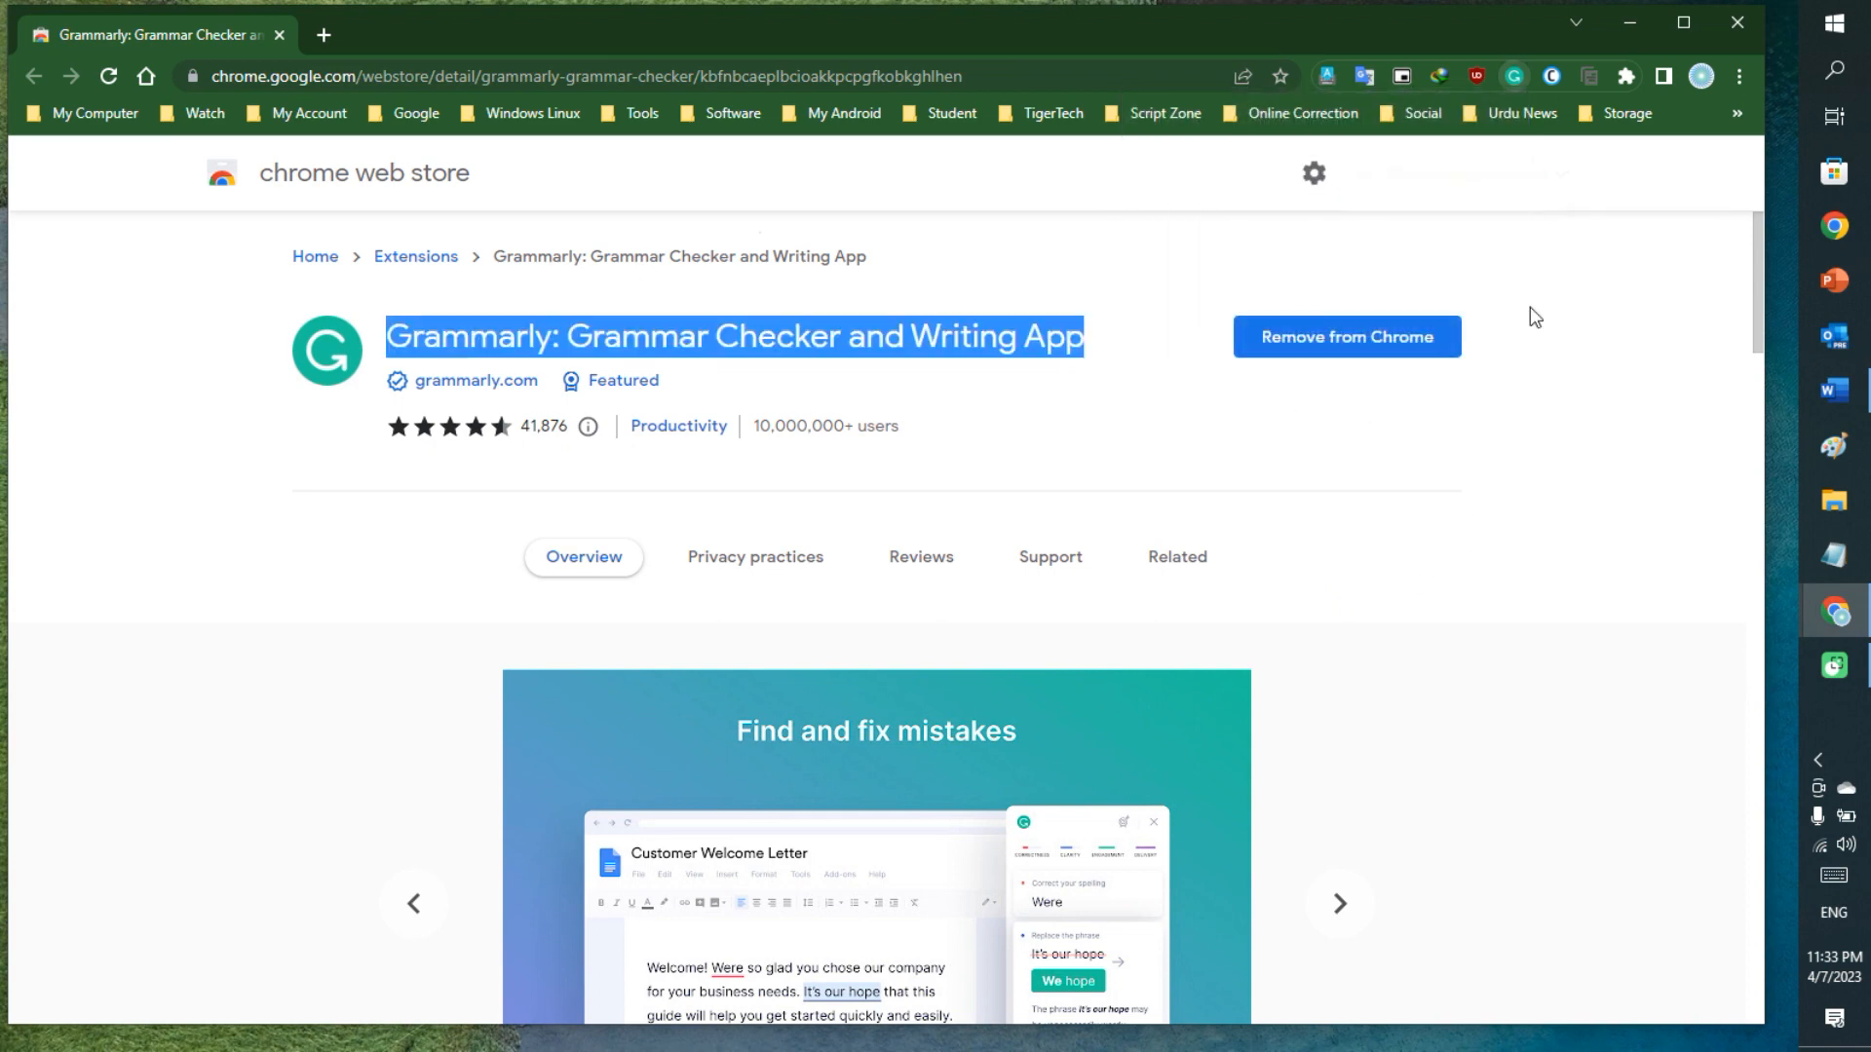
{"action": "left_click", "coordinate": [1720, 28]}
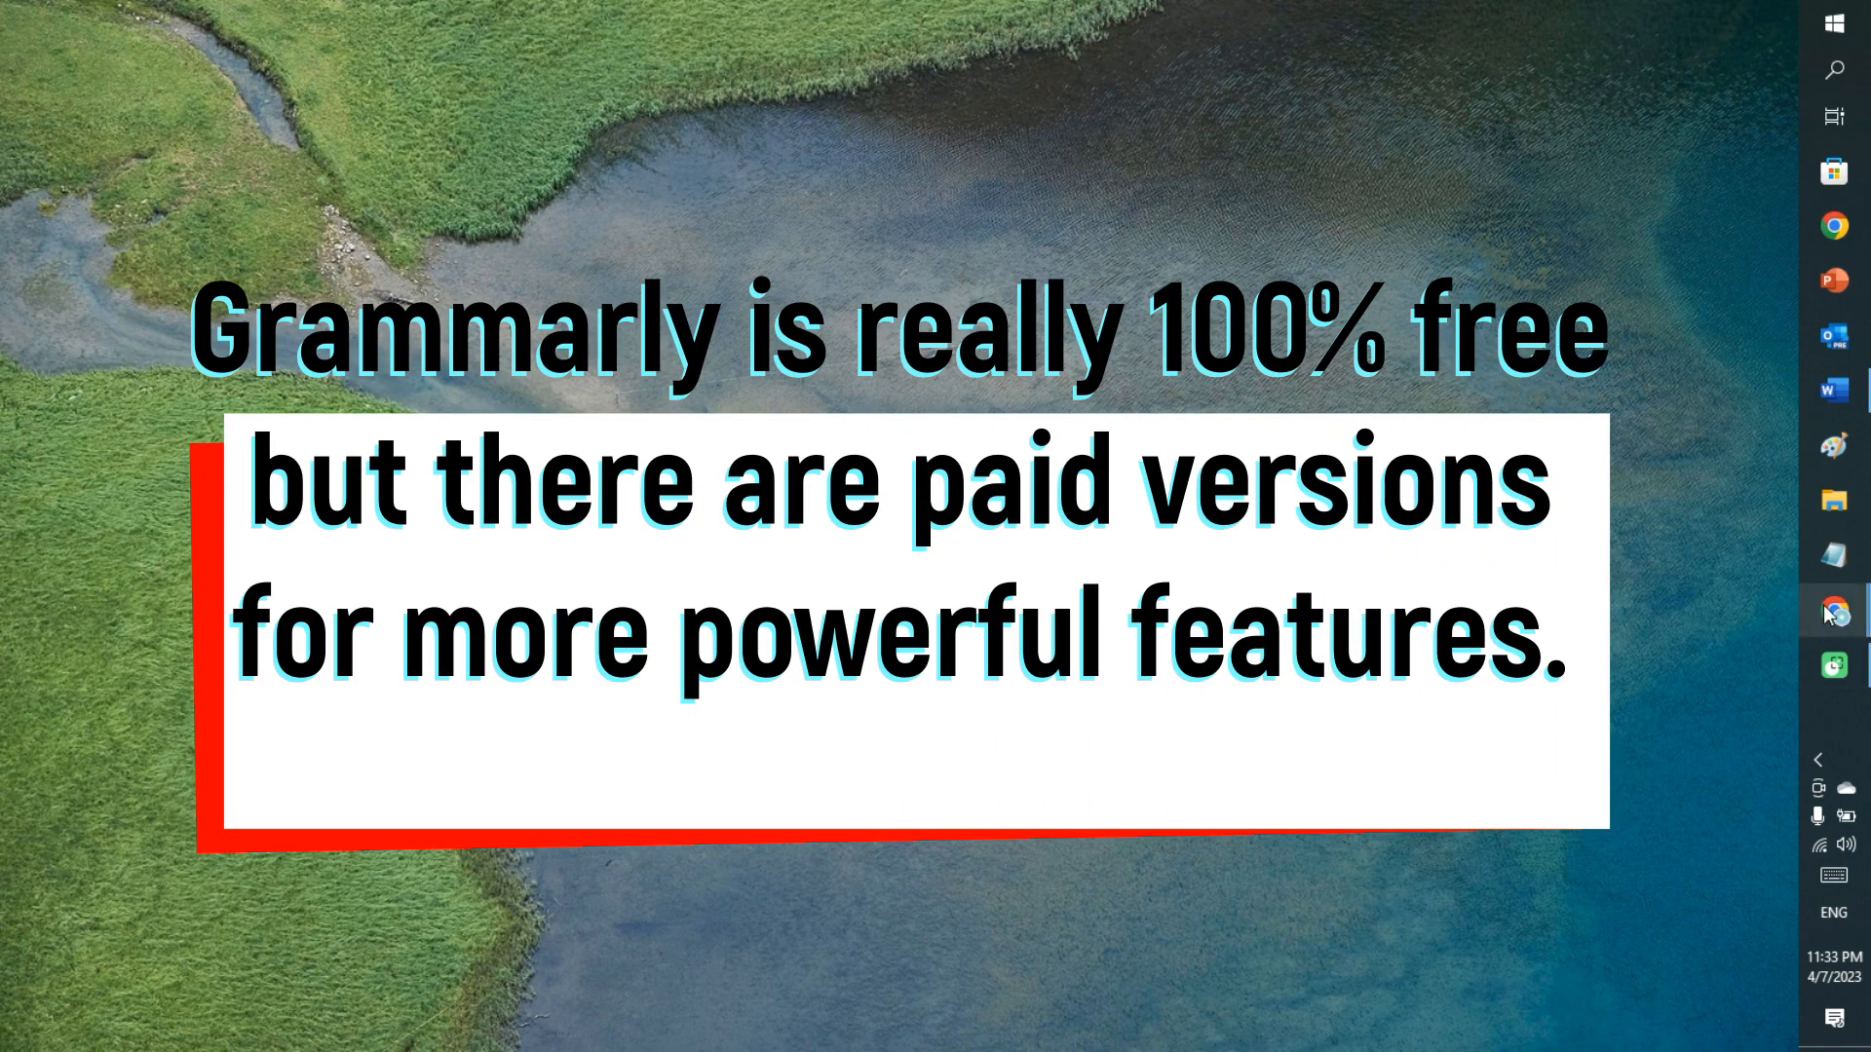
Switch to the browser window that has My Grammarly open and close its Google search page.
{"action": "mouse_move", "coordinate": [1830, 614]}
{"action": "left_click", "coordinate": [1700, 624]}
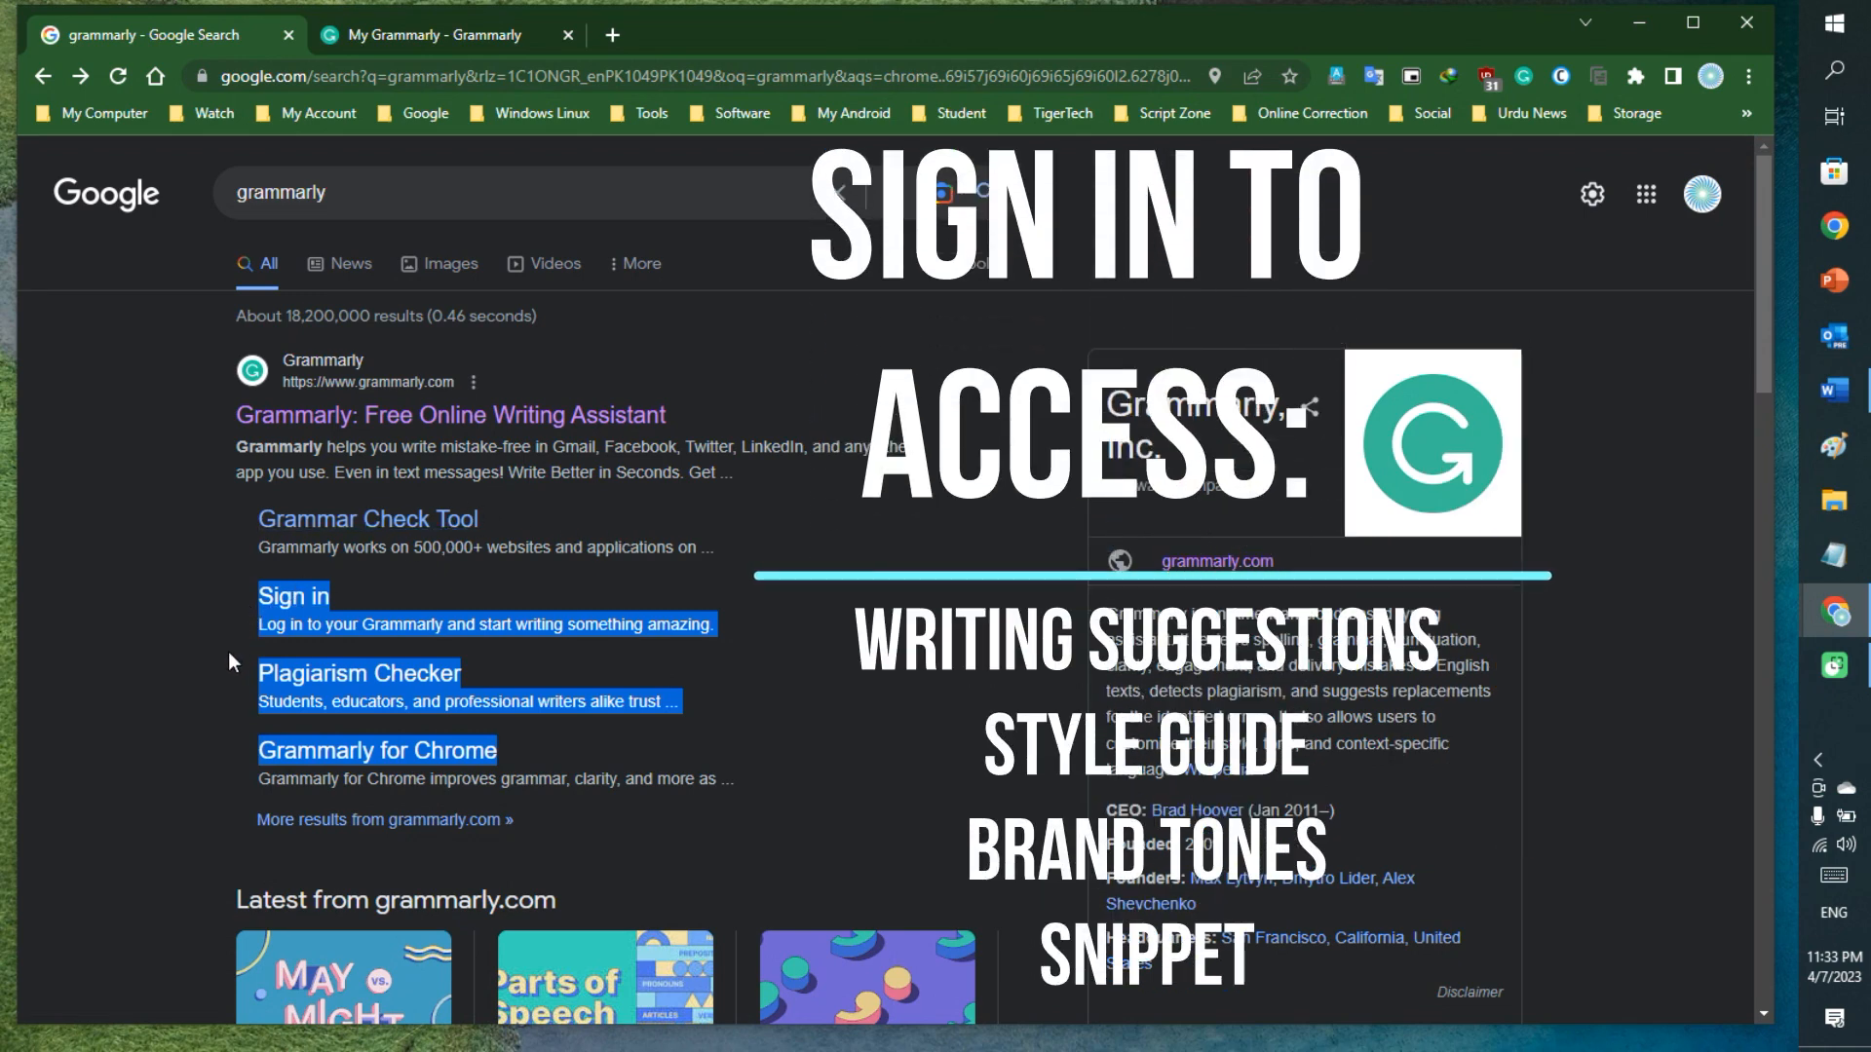
{"action": "left_click", "coordinate": [288, 36]}
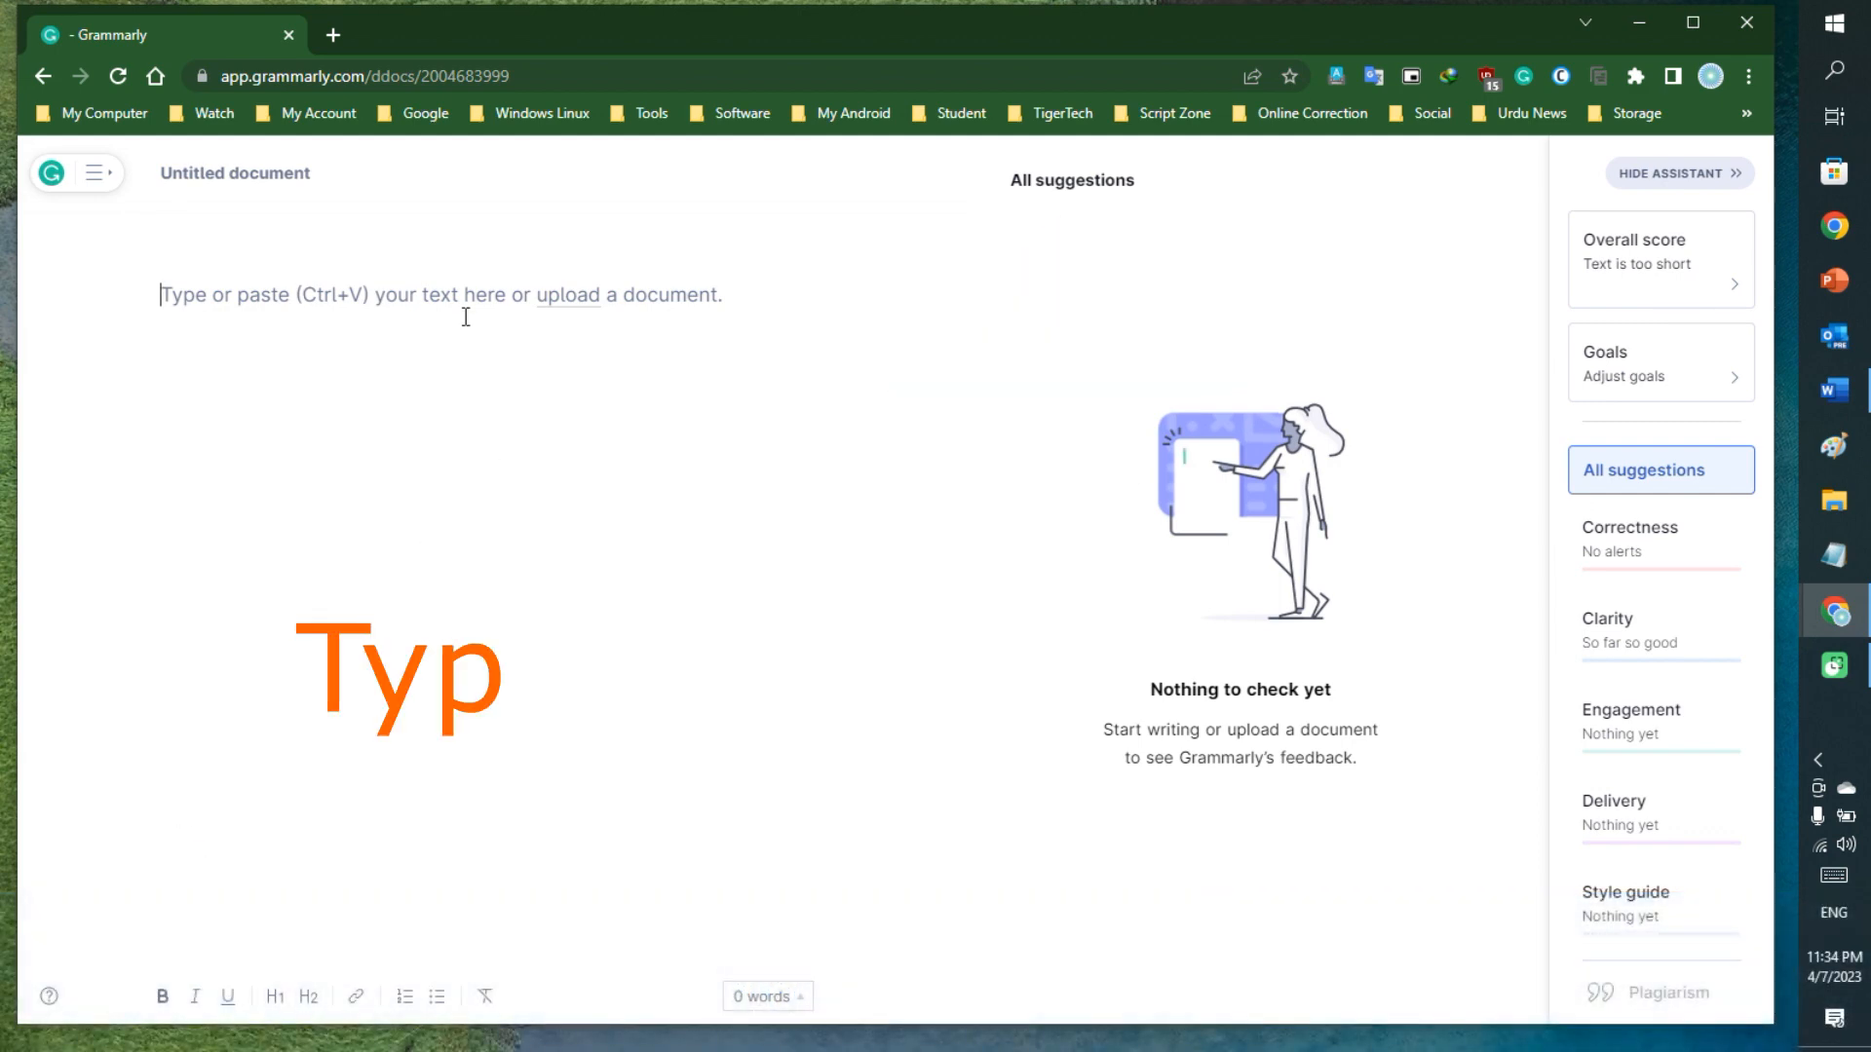
Enter the 4shared file-search passage in the blank Grammarly document and correct "public search" to "general search," using the suggestions.
{"action": "type", "text": "4shared users can search among your files only if you allow them access. To make your files from a particular folder available for public search, check the box Public search when sharing the folder. If you want to make all files from your account accessible for public search choose the tab Settings in My Account and then click the box Allow to show my files in public search results. It takes 24-48 hours to index the files for our search system."}
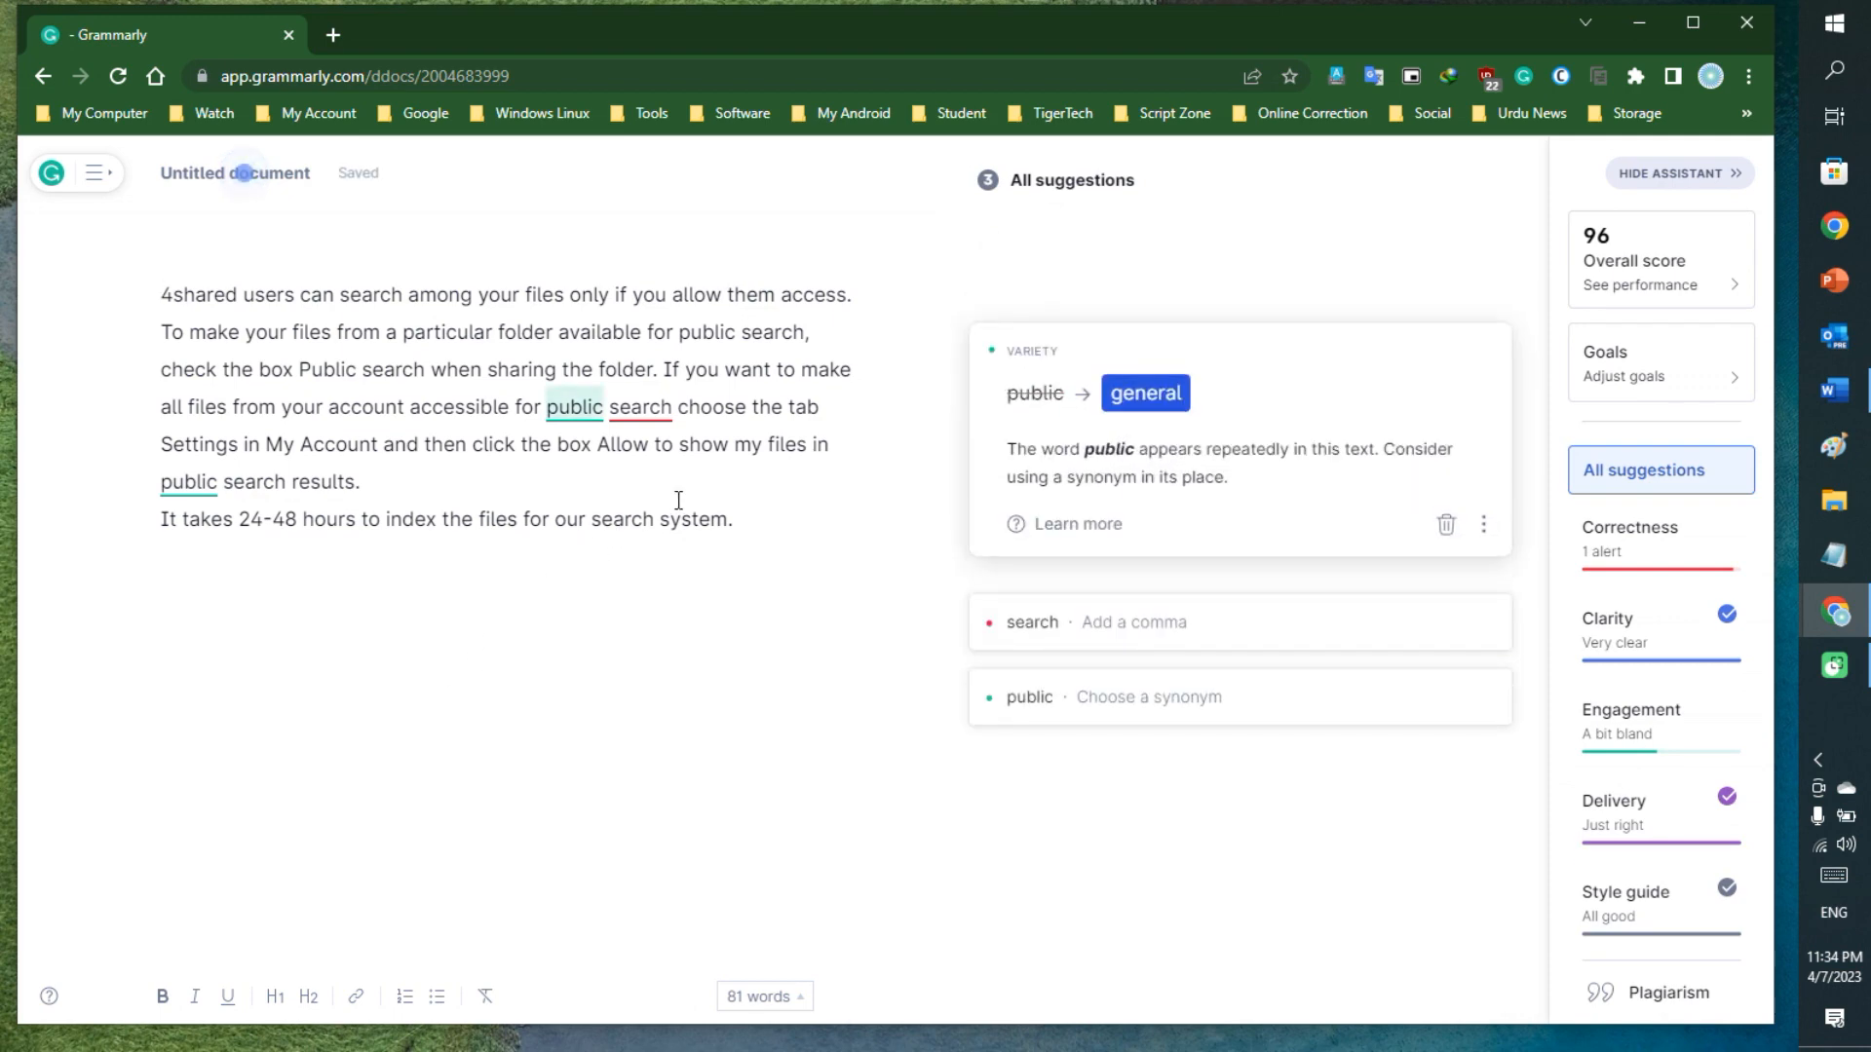
{"action": "left_click", "coordinate": [1147, 397]}
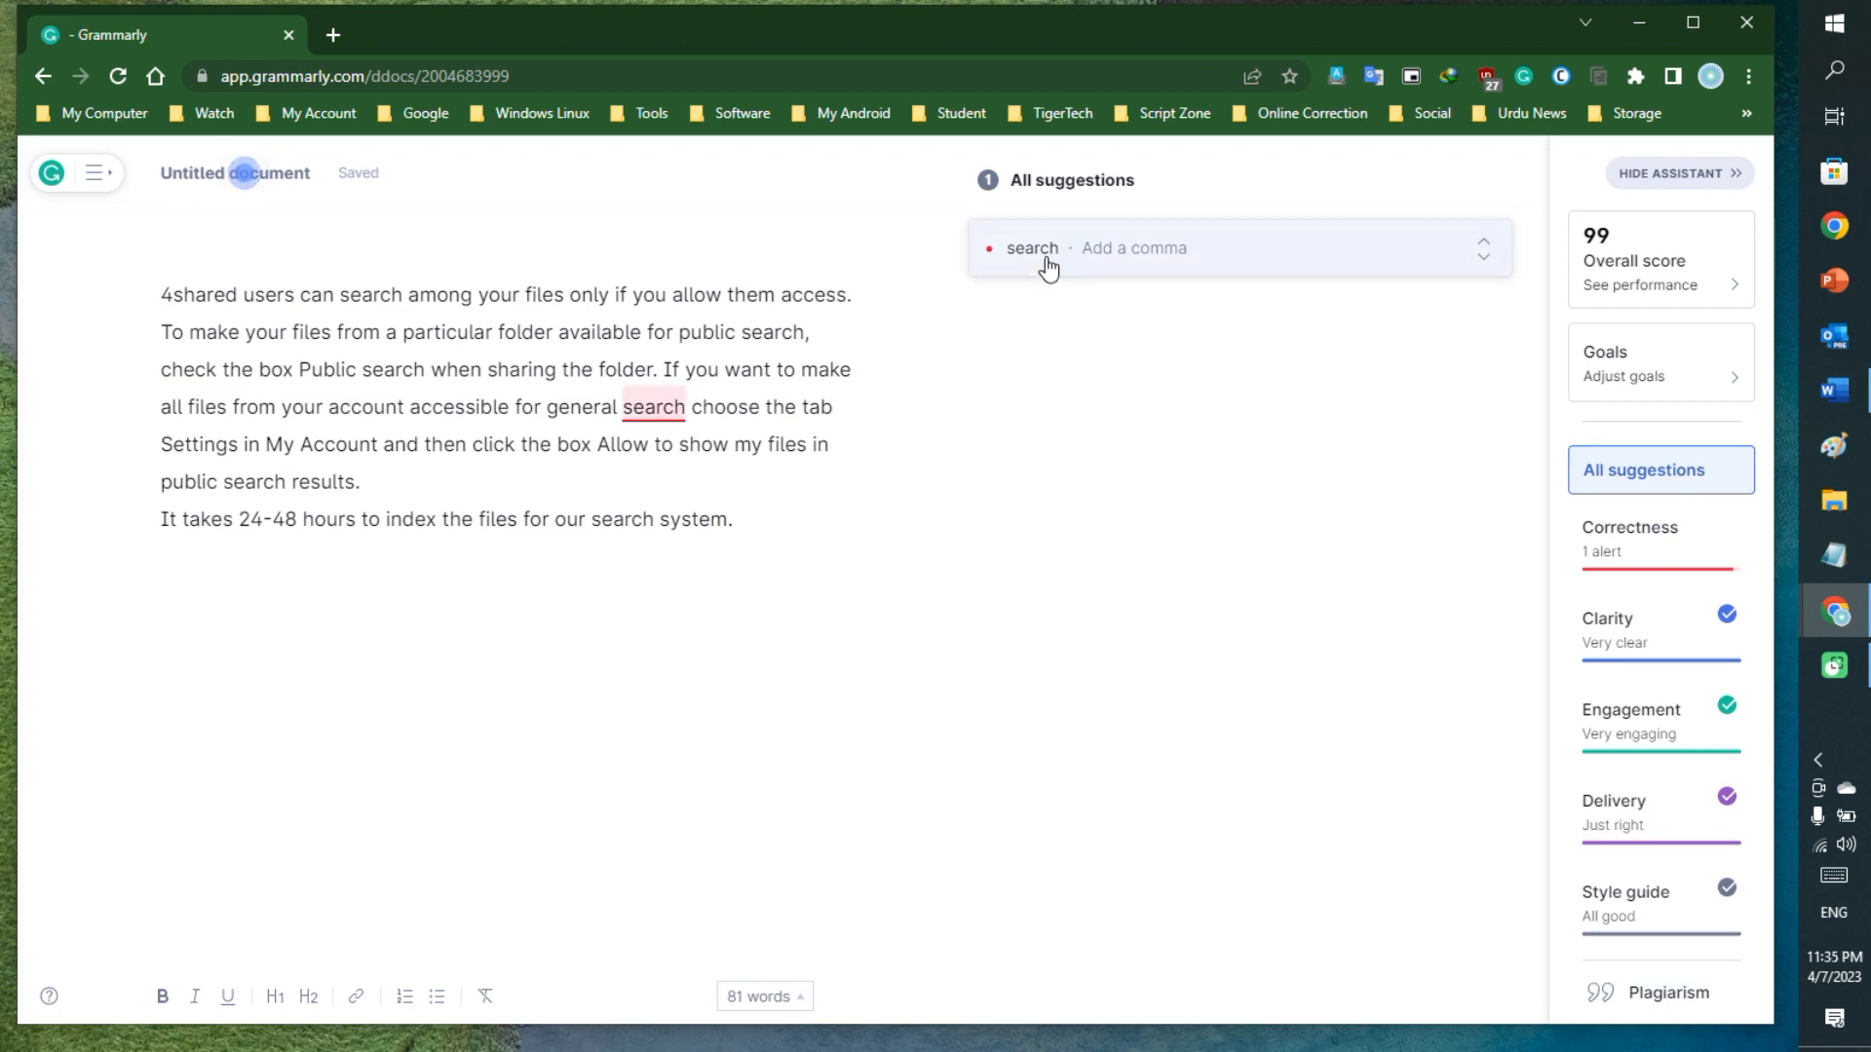
{"action": "left_click", "coordinate": [682, 406]}
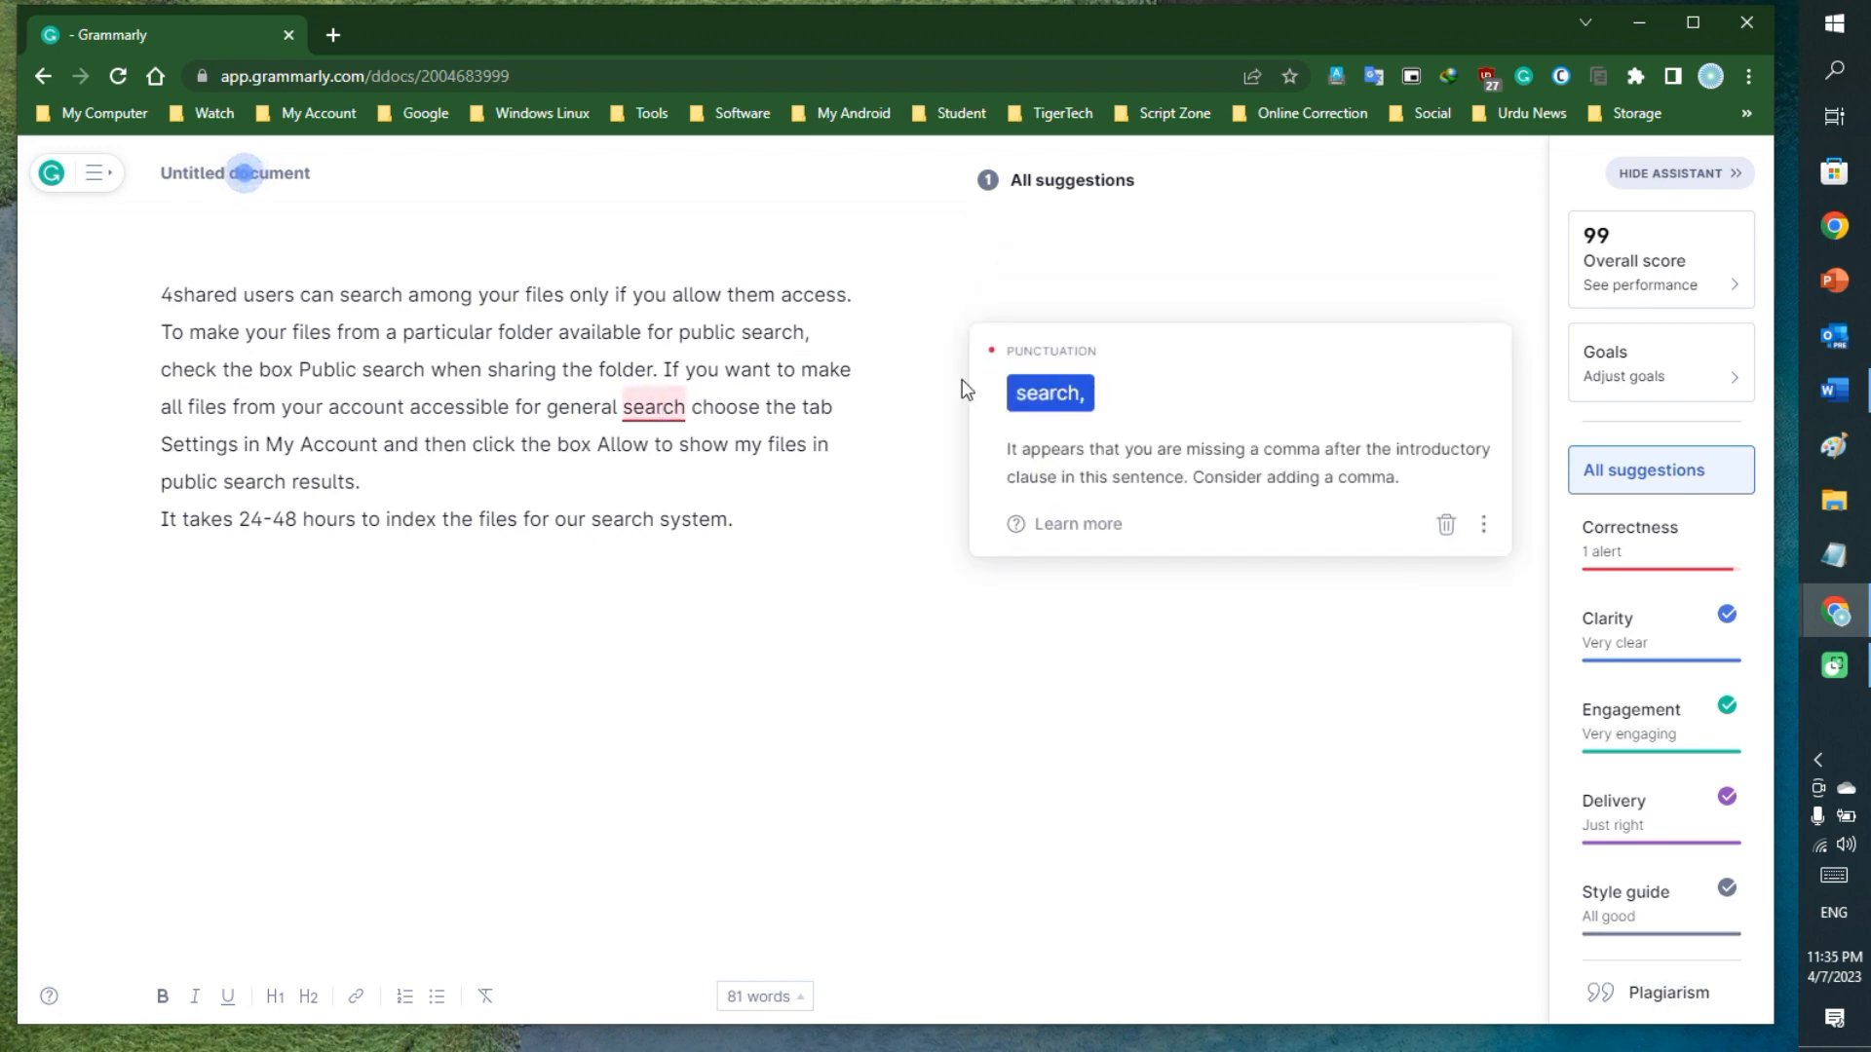
{"action": "left_click", "coordinate": [1020, 401]}
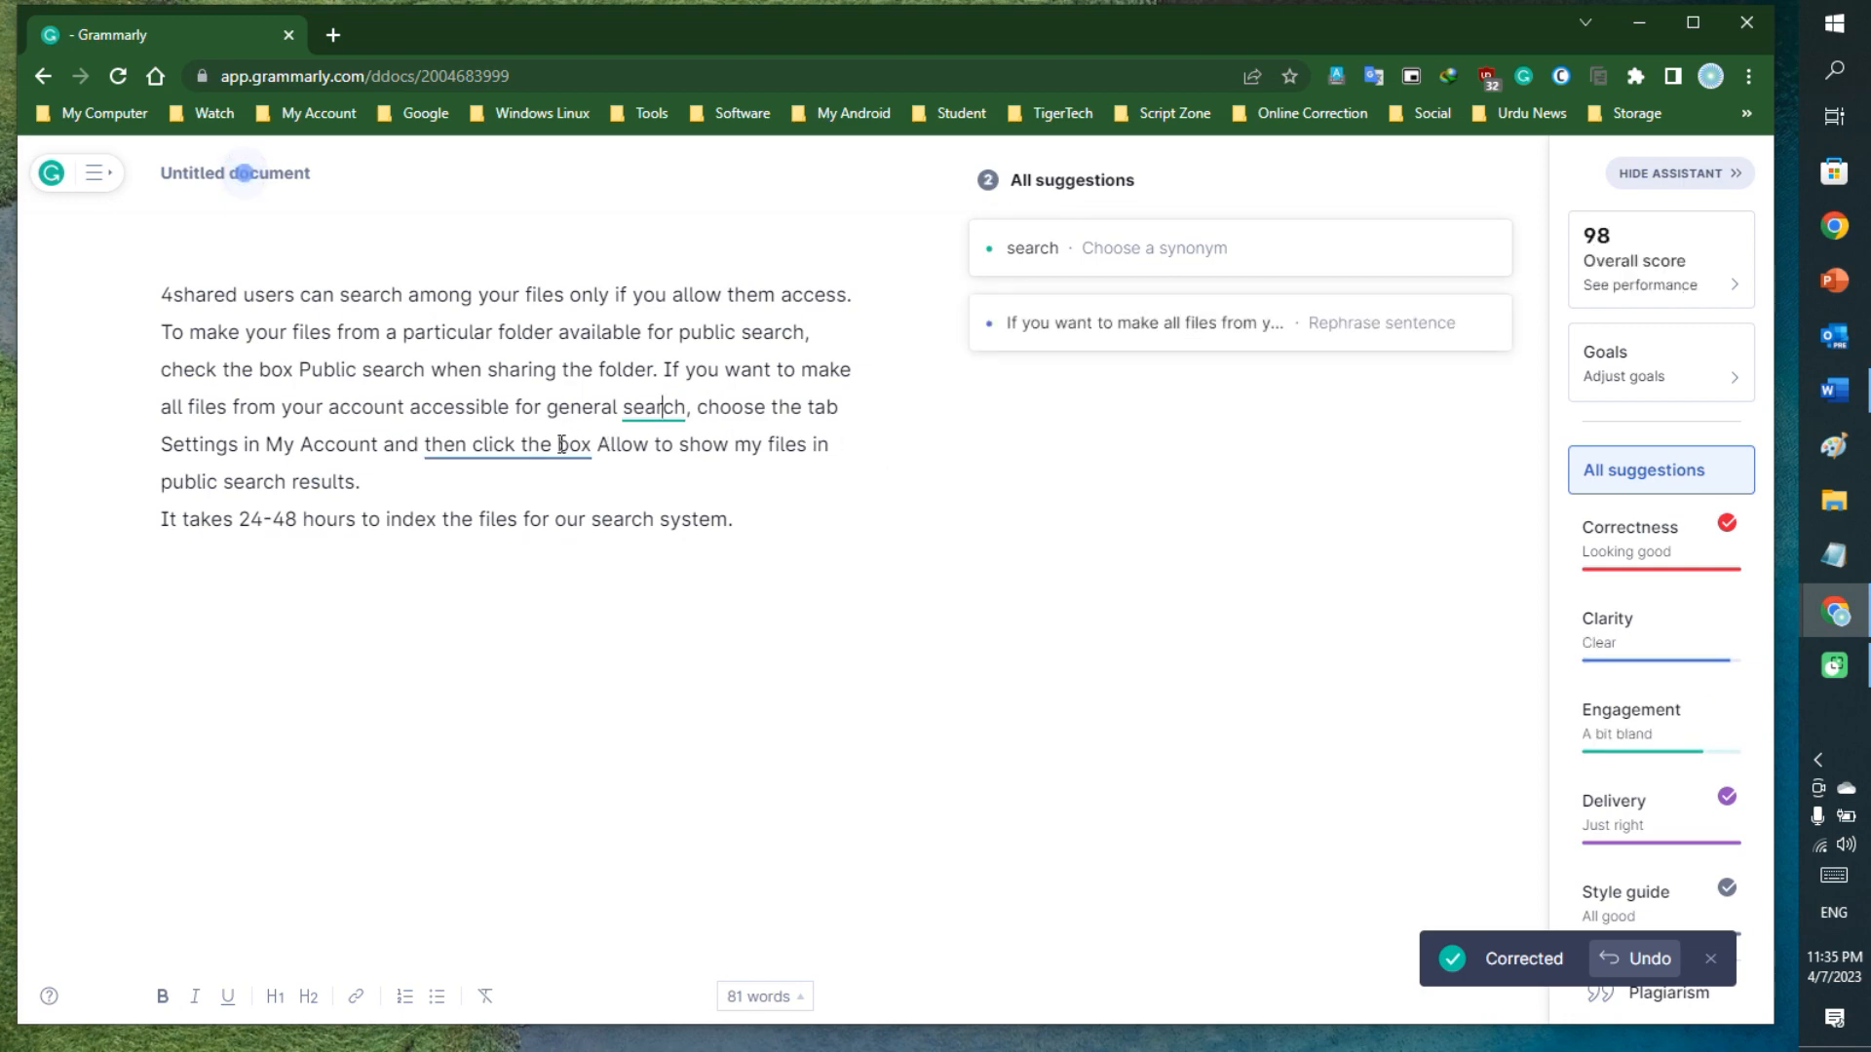
Replace "search" with the synonym "inquiry" and rewrite the "then click the box" sentence for clarity.
{"action": "left_click", "coordinate": [647, 414]}
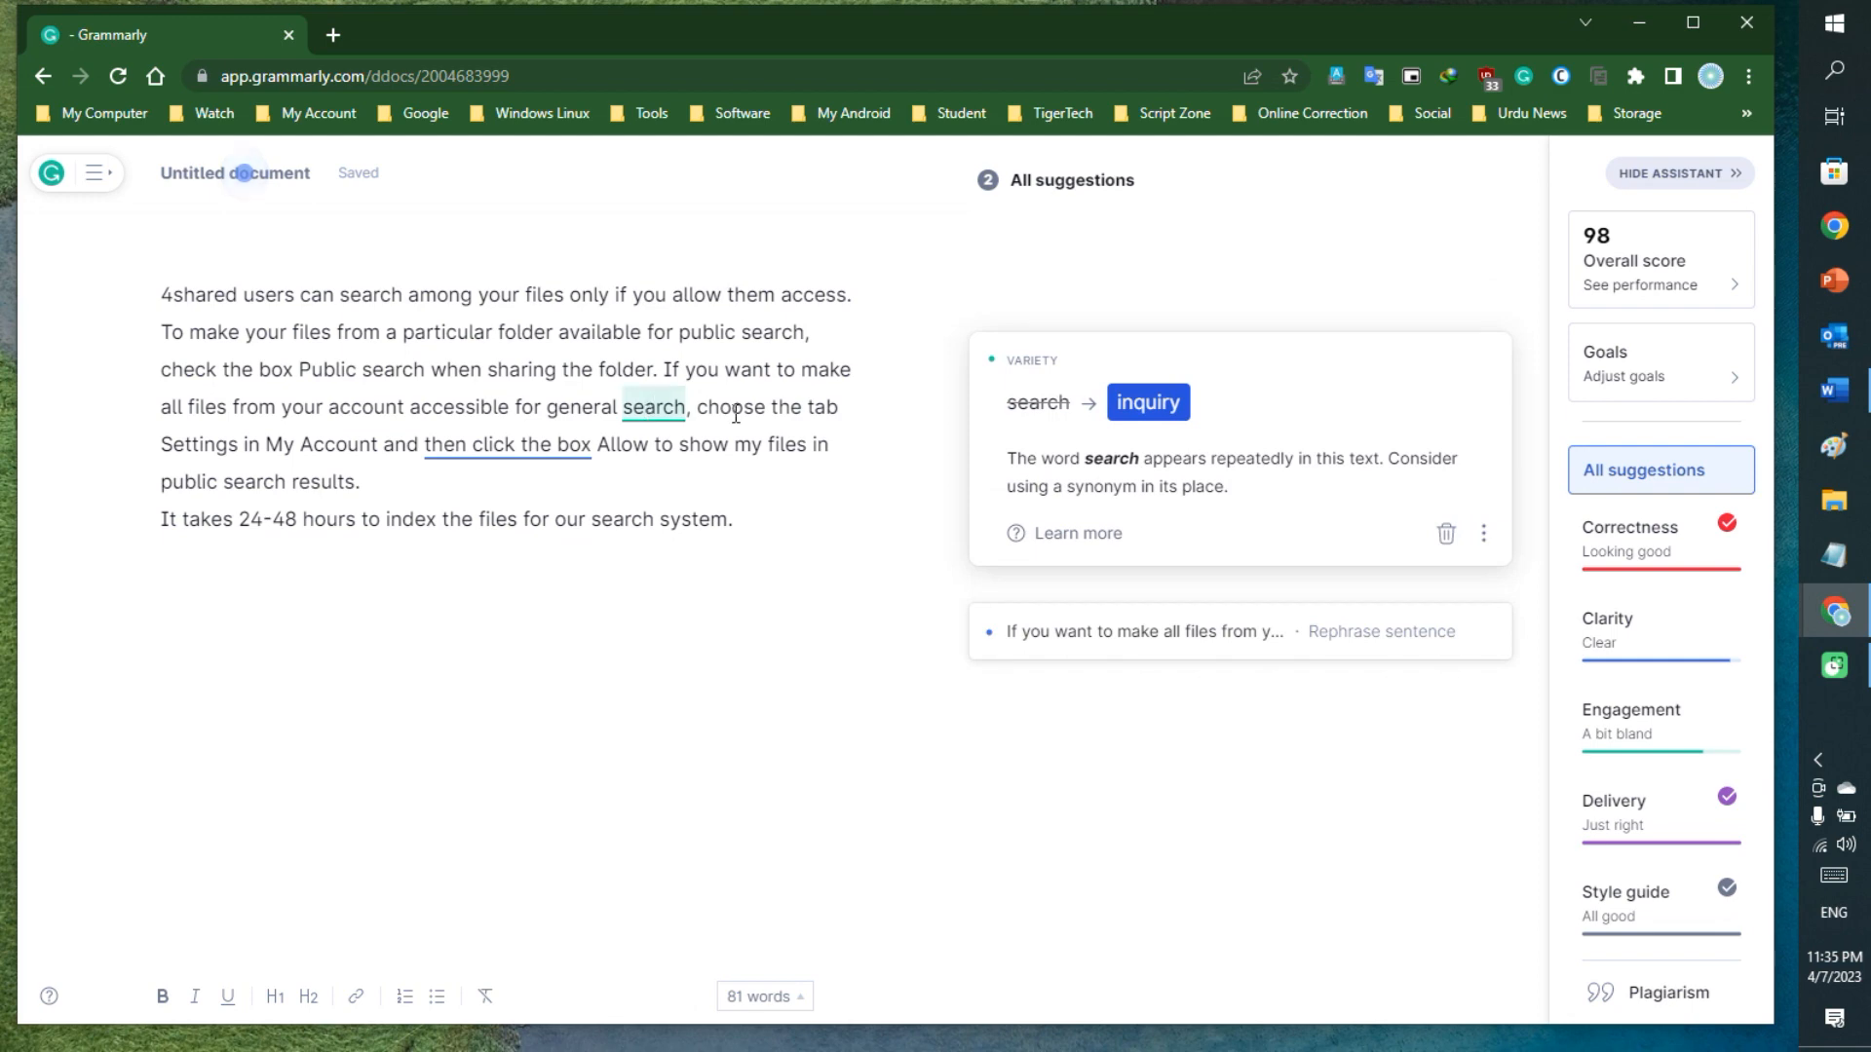
{"action": "left_click", "coordinate": [1148, 402]}
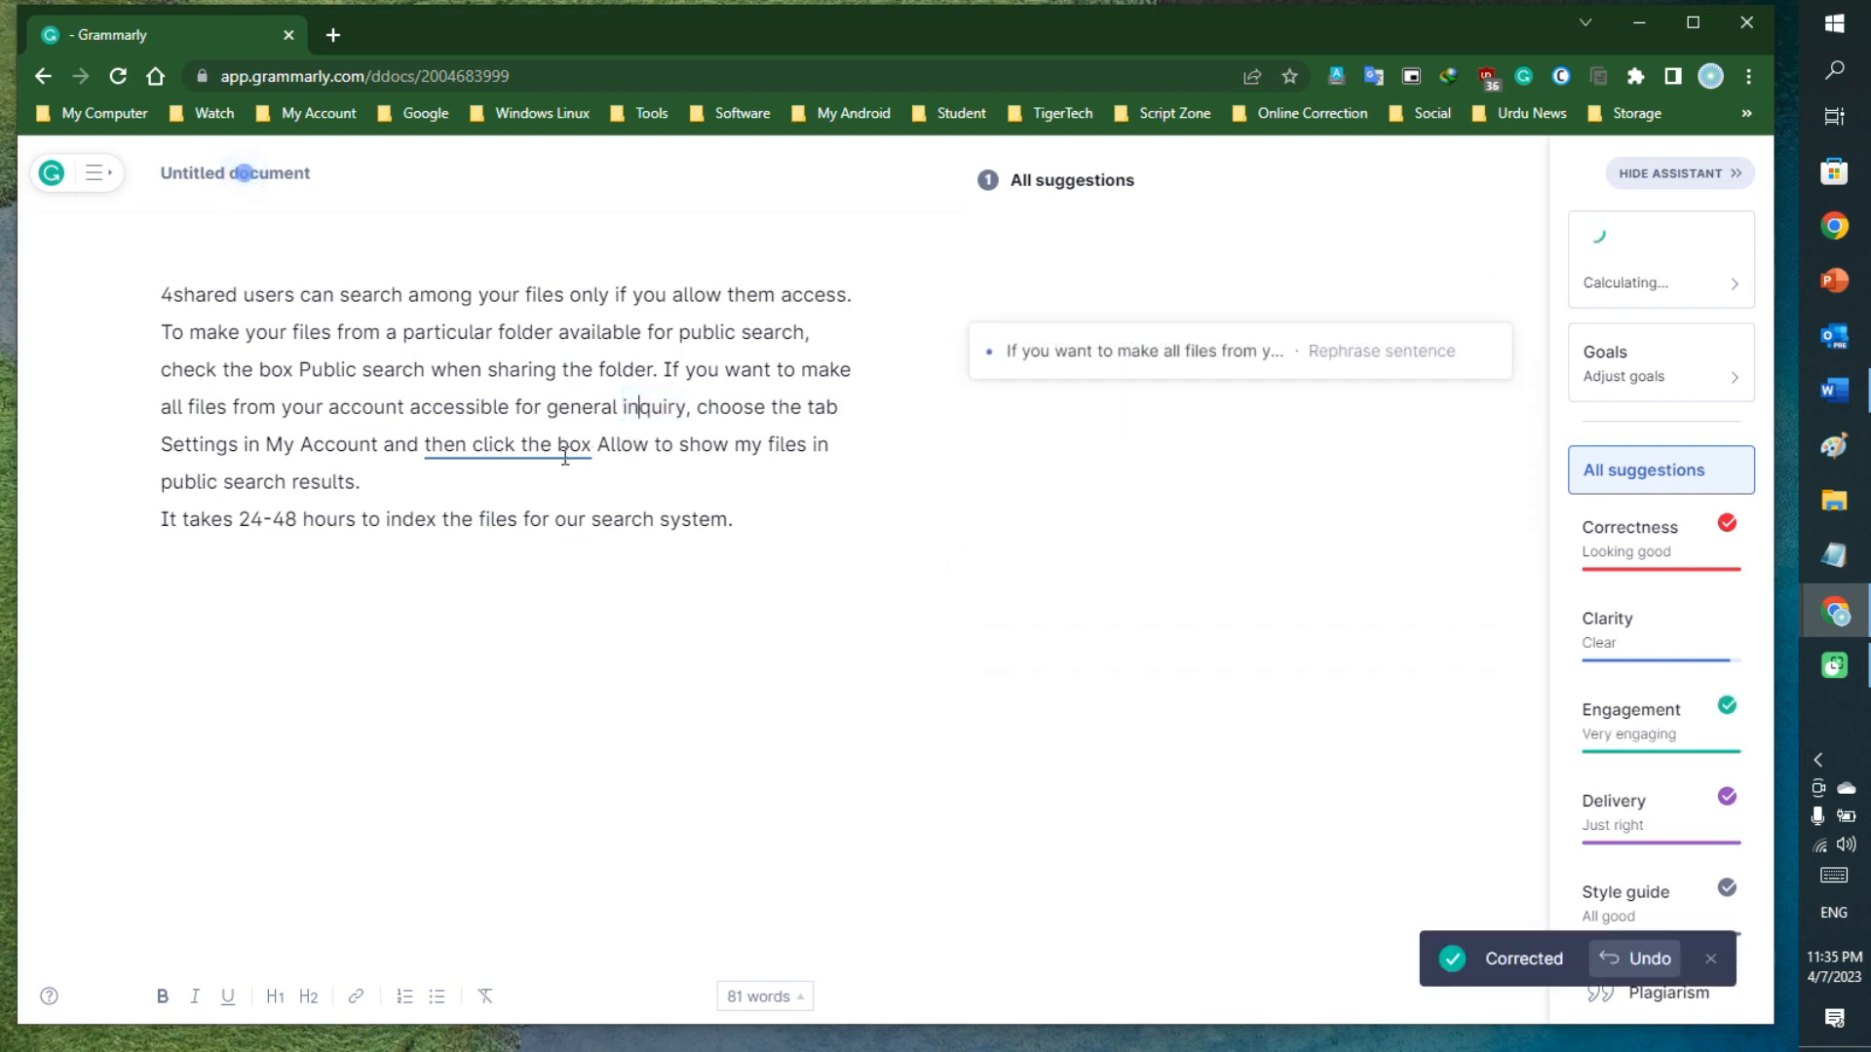
{"action": "left_click", "coordinate": [526, 447]}
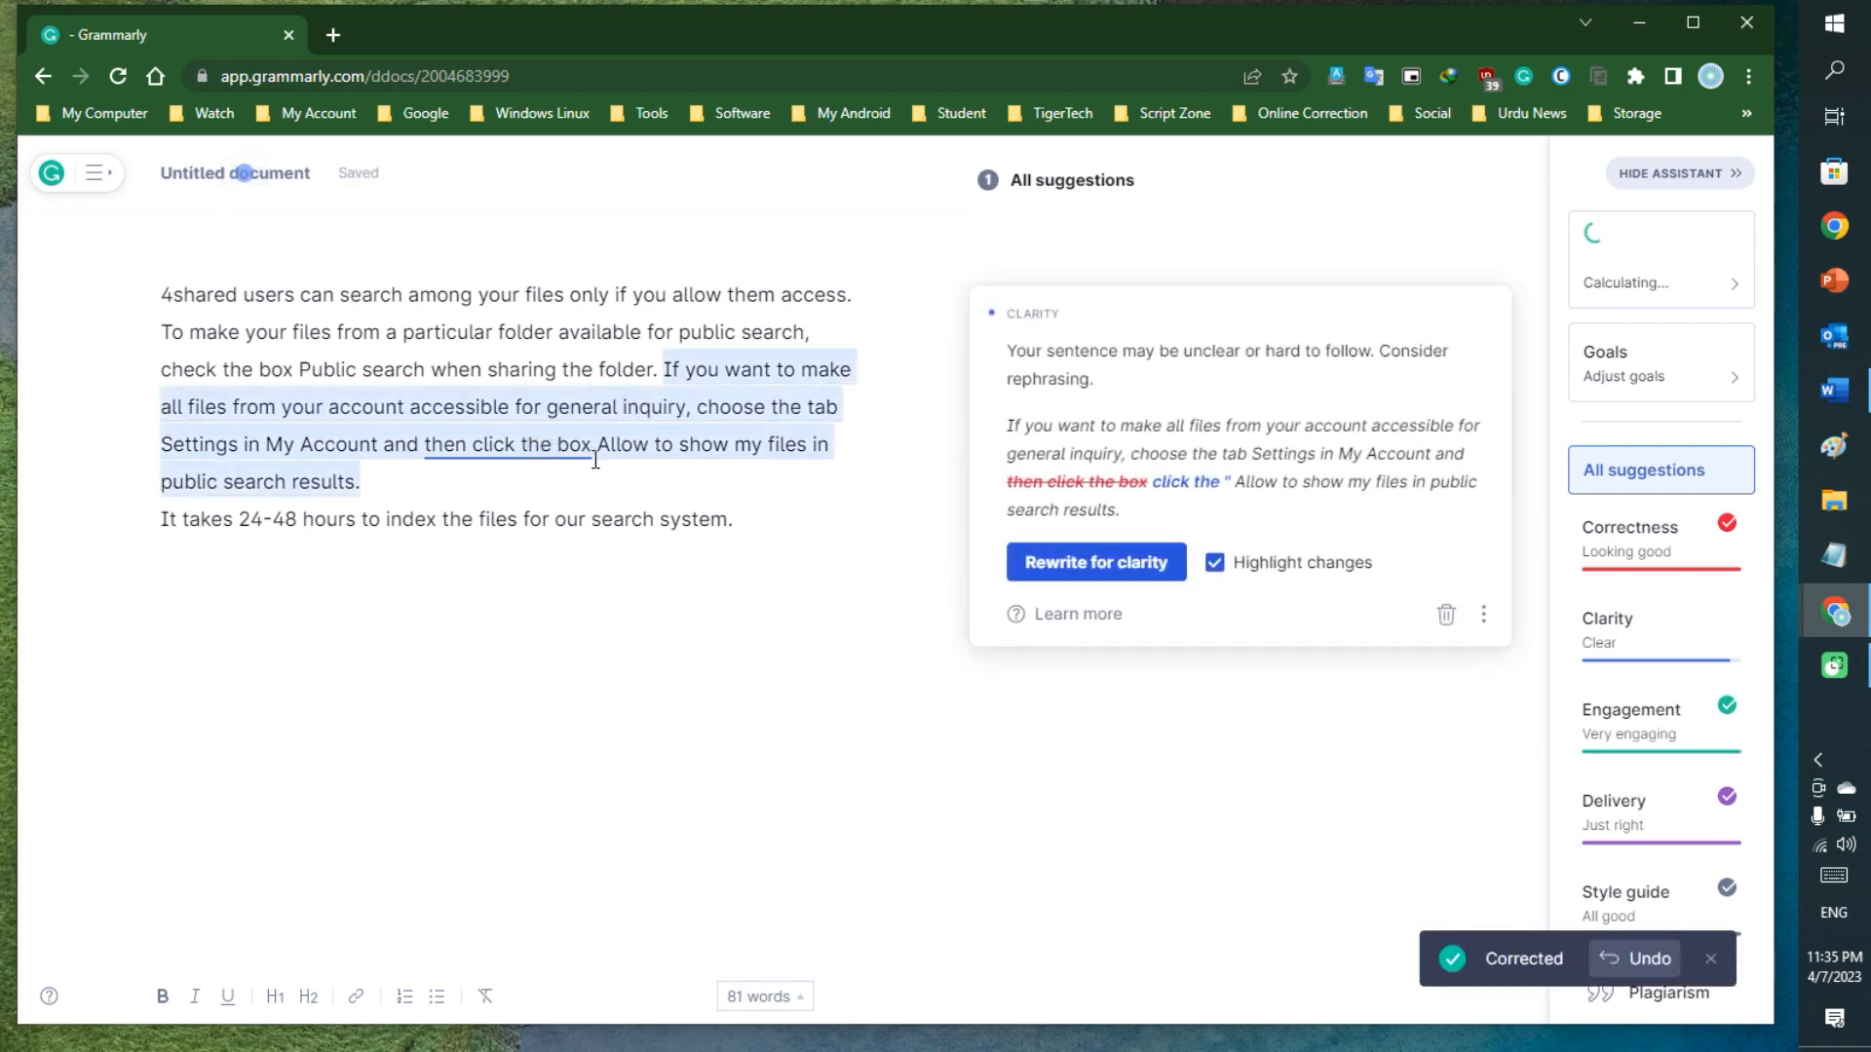
{"action": "left_click", "coordinate": [1033, 560]}
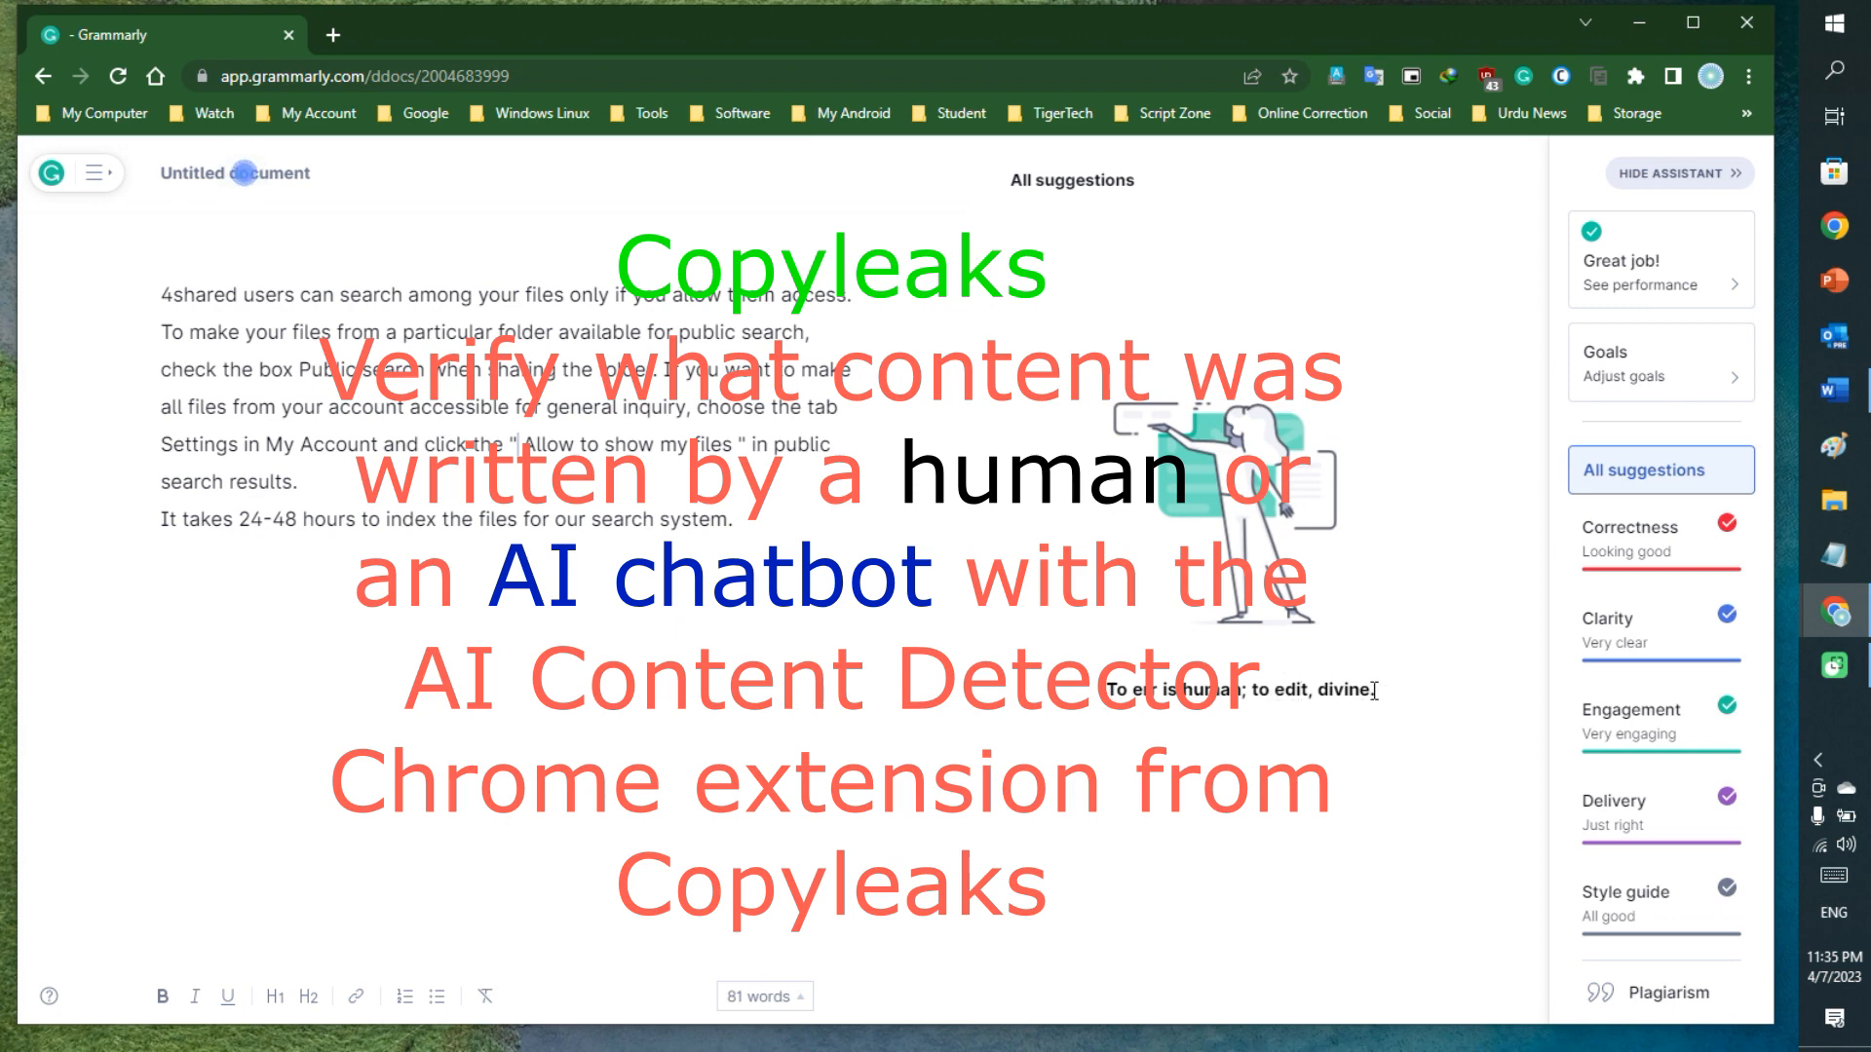
Copy the document's entire corrected text and open the Copyleaks AI Content Detector extension.
{"action": "left_click_drag", "start_coordinate": [748, 530], "coordinate": [130, 276]}
{"action": "right_click", "coordinate": [466, 322]}
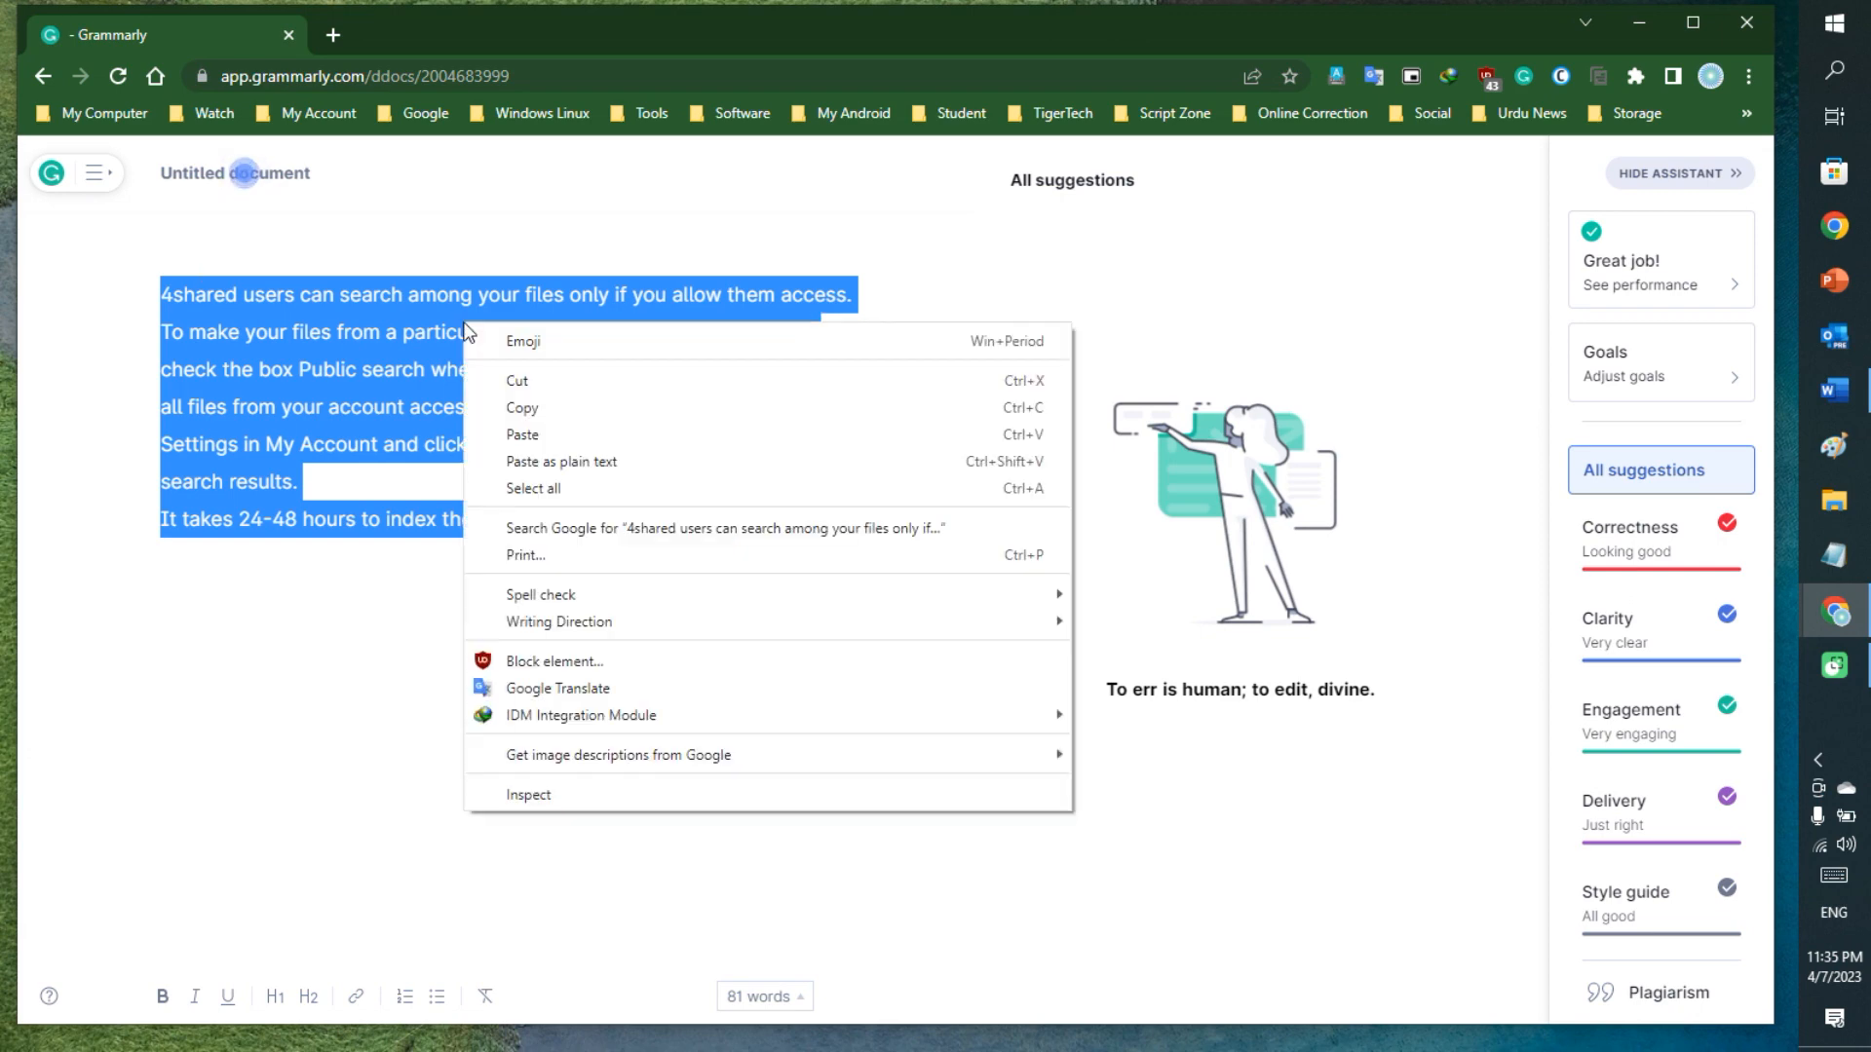
{"action": "left_click", "coordinate": [519, 404]}
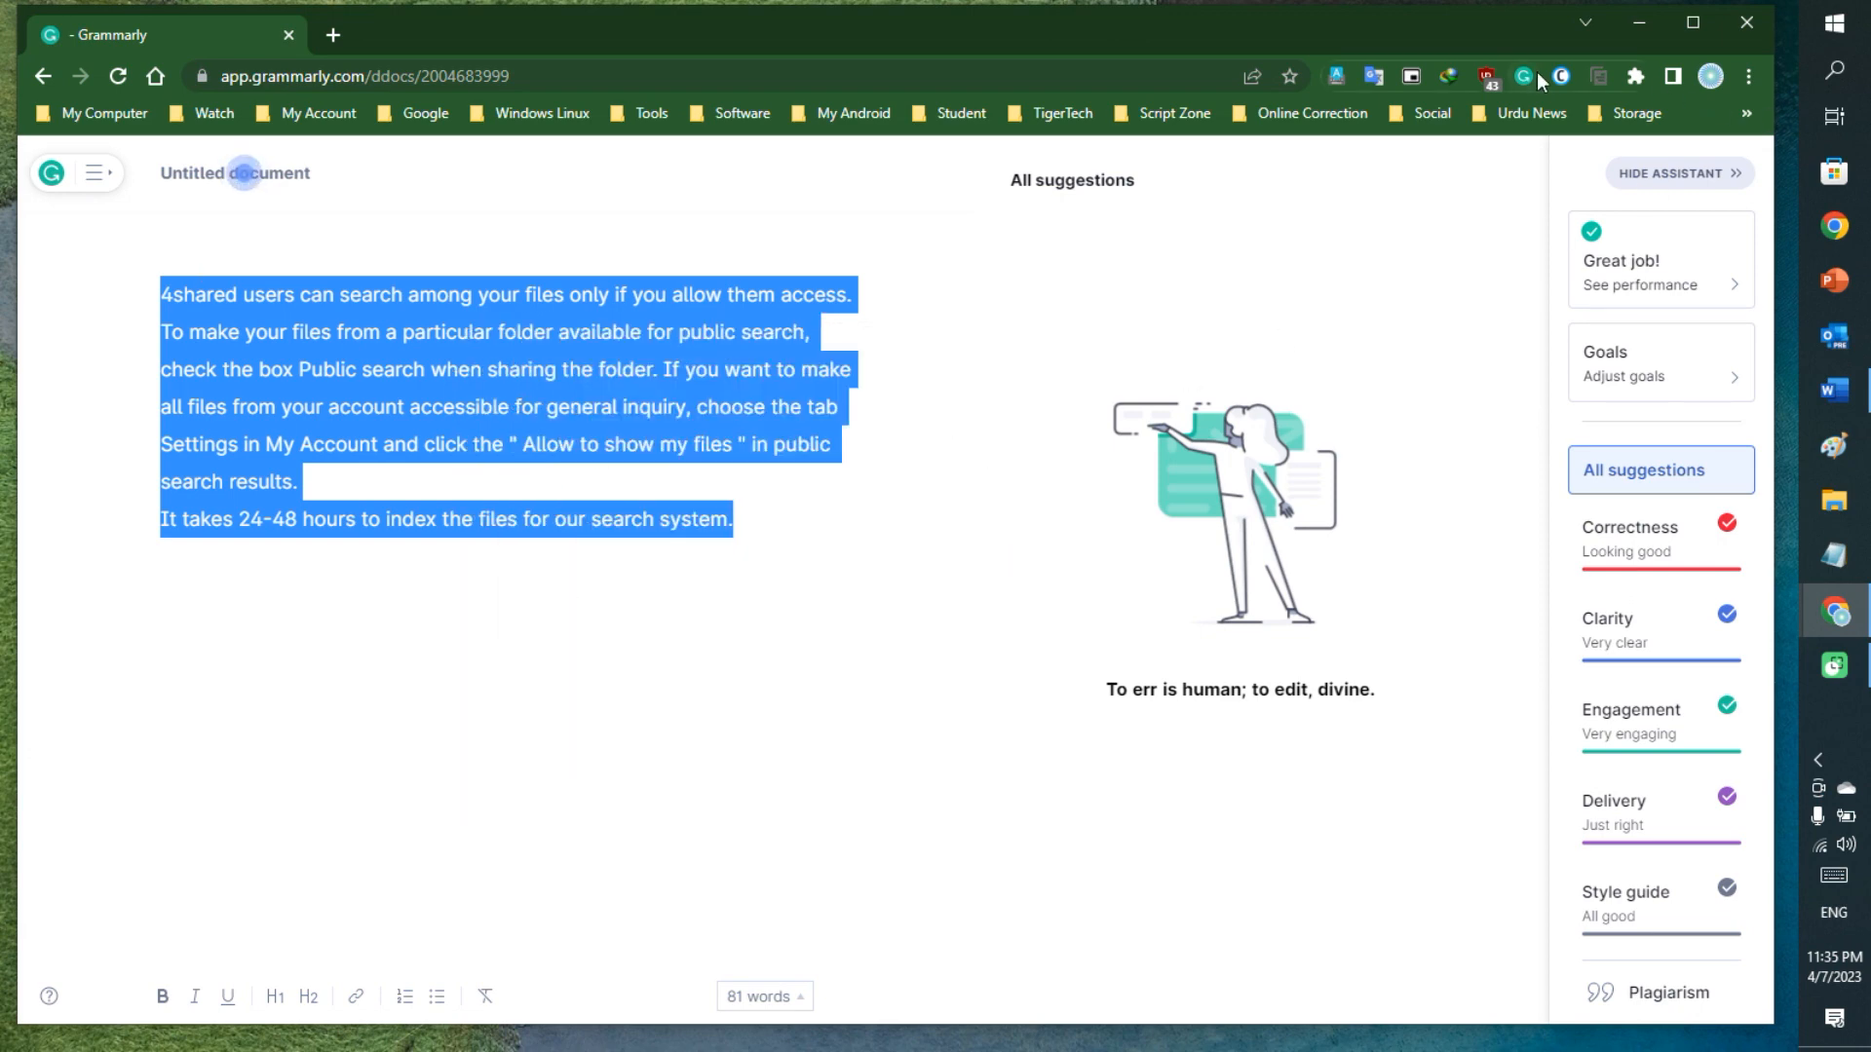
{"action": "left_click", "coordinate": [1562, 78]}
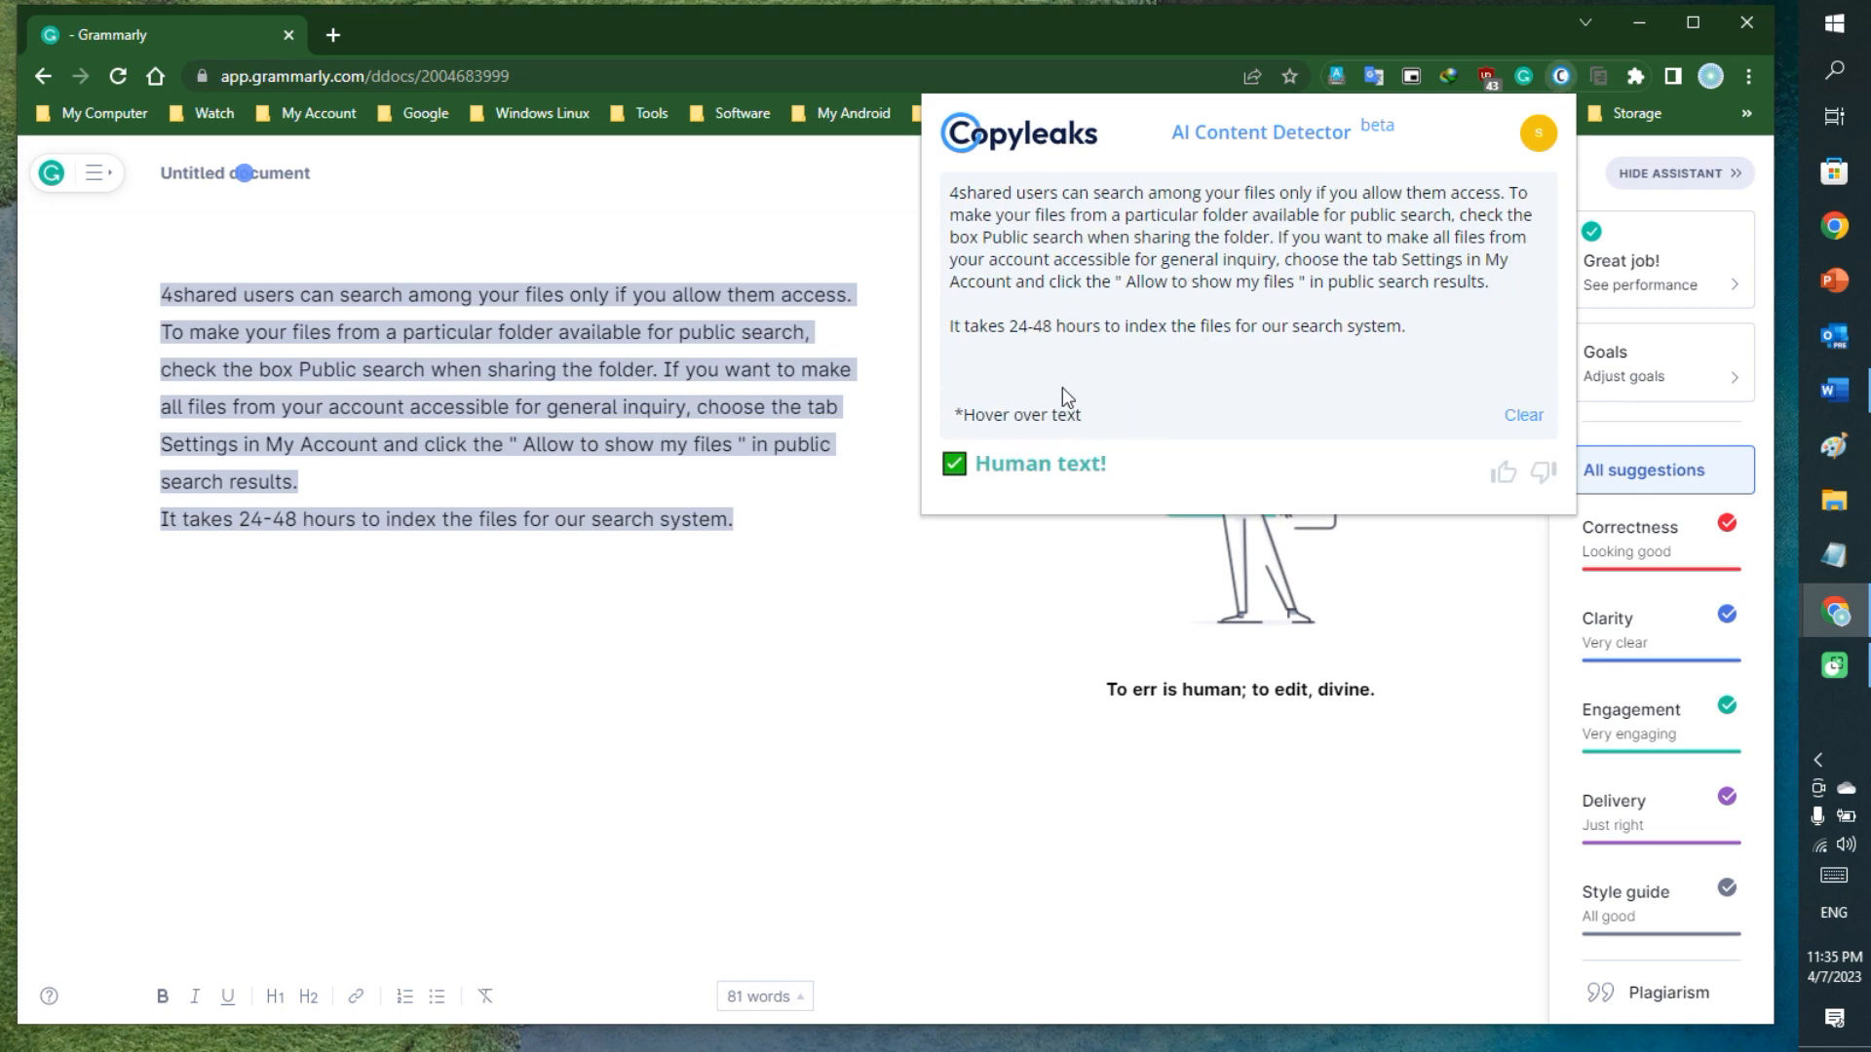
Check the copied passage for human authorship in the emptied Copyleaks detector, clearing and closing it when done.
{"action": "left_click", "coordinate": [1526, 417]}
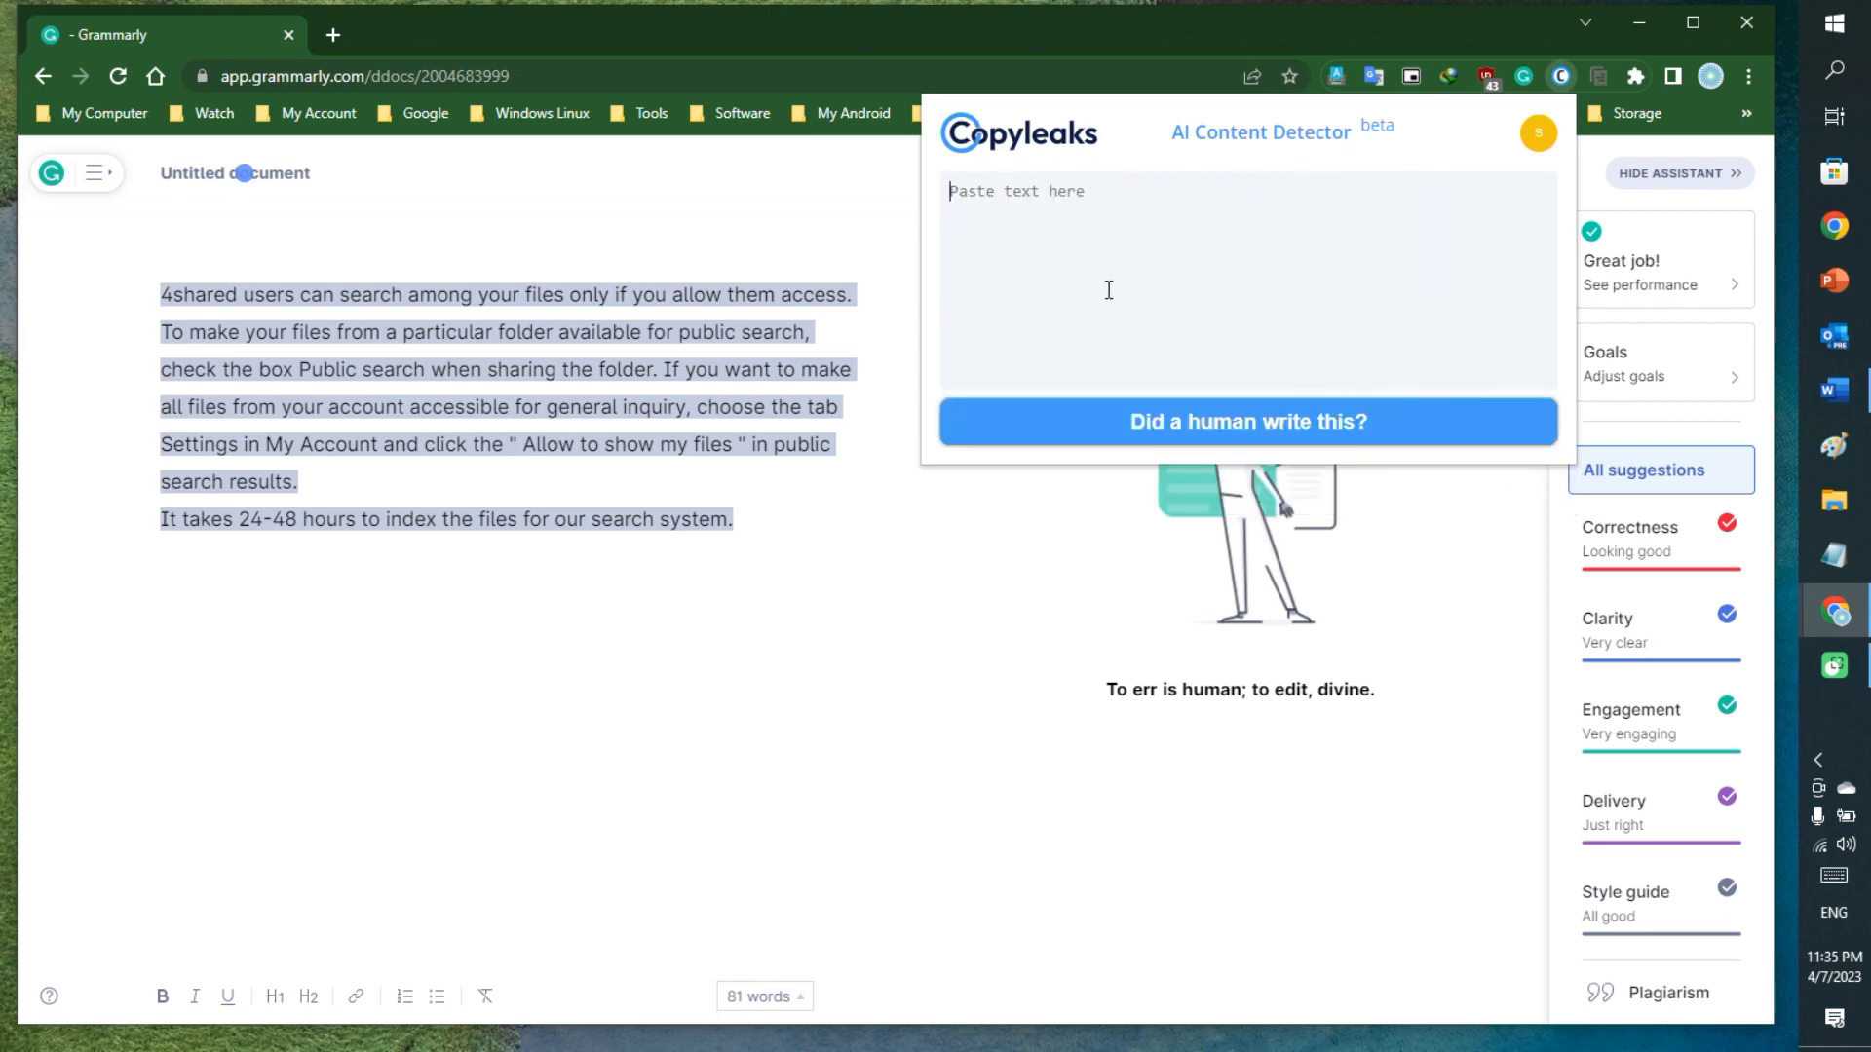
{"action": "key", "text": "ctrl+v"}
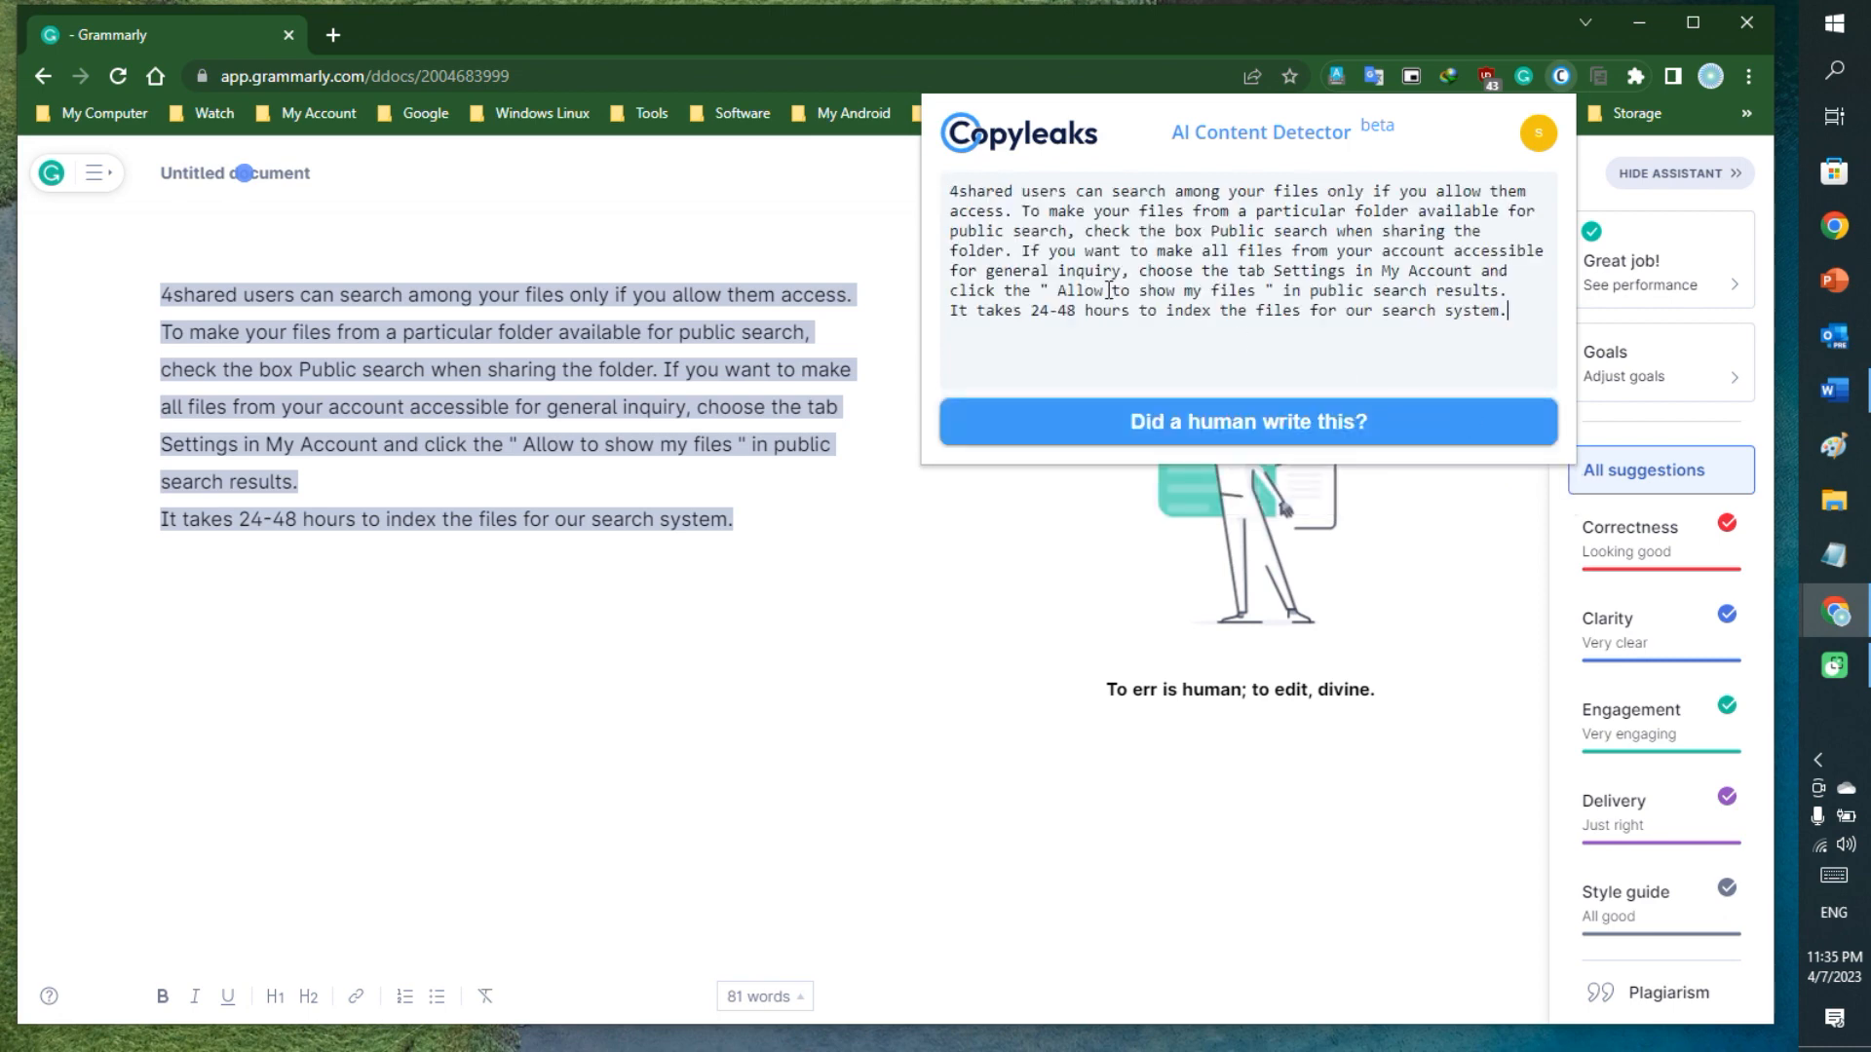
{"action": "left_click", "coordinate": [1134, 429]}
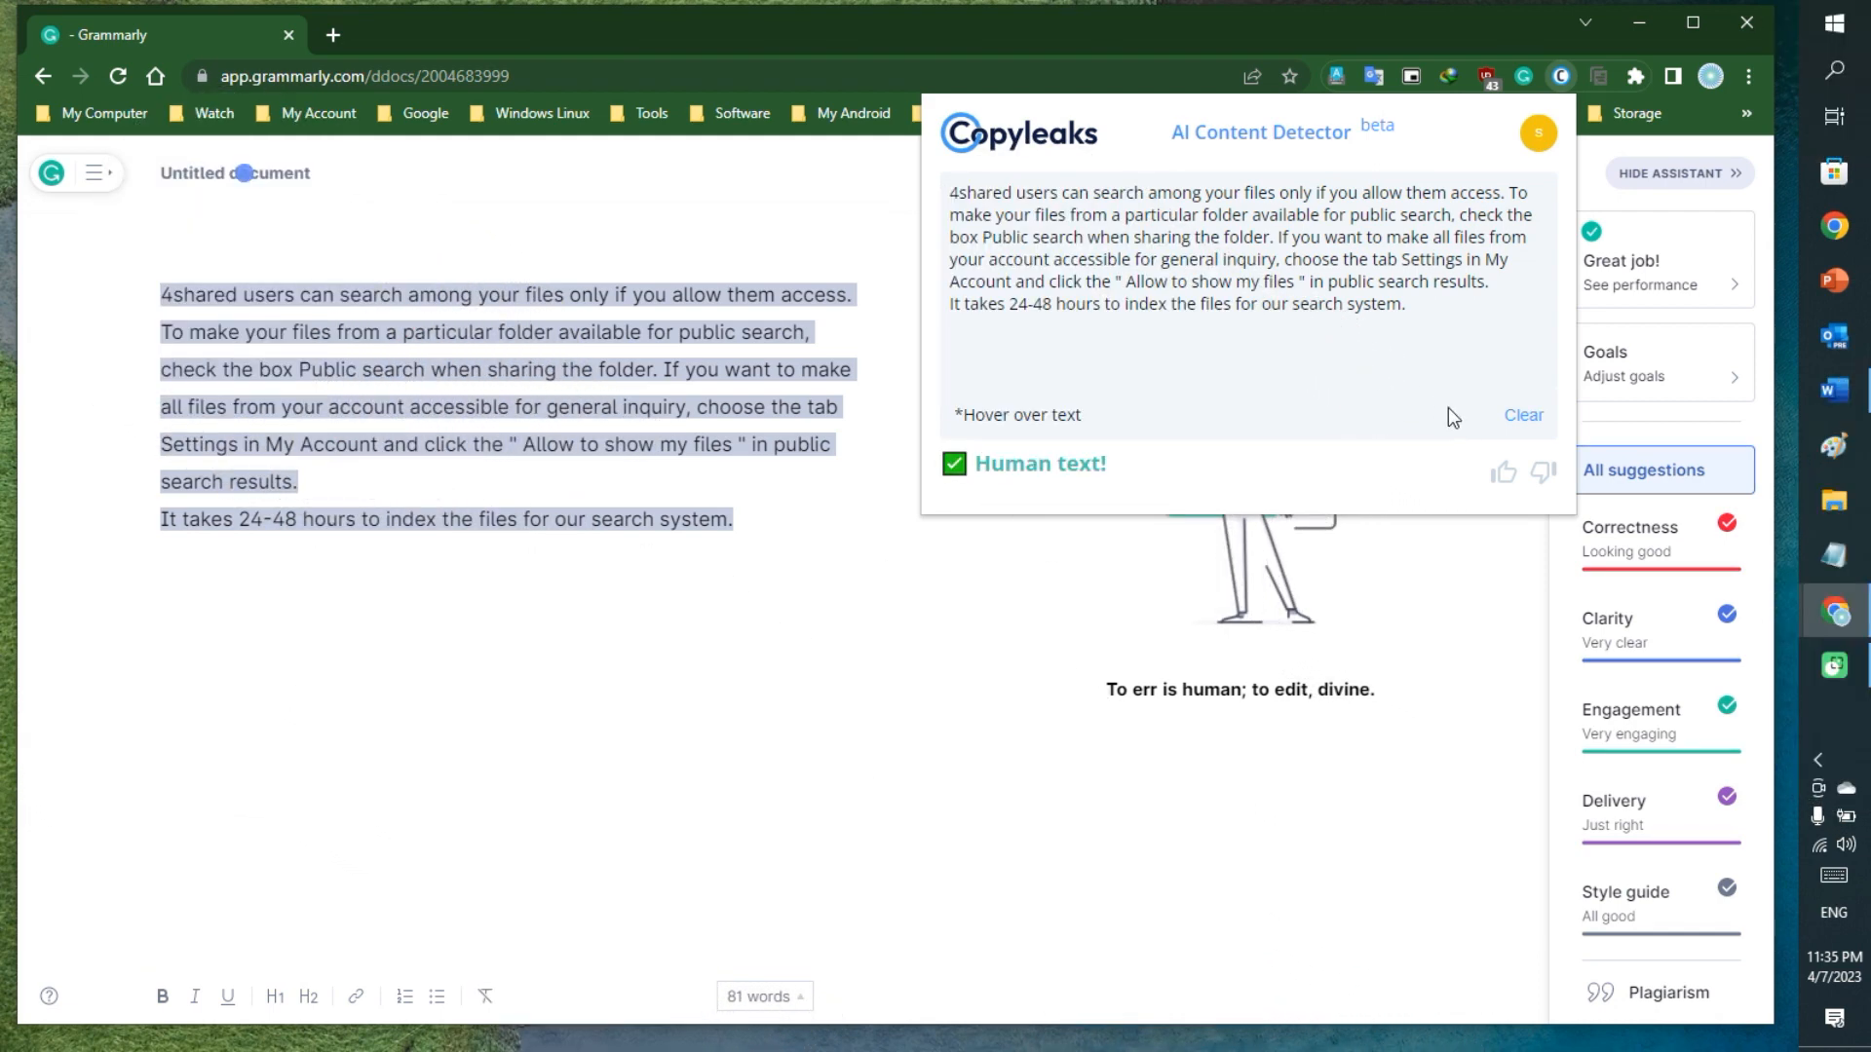
{"action": "left_click", "coordinate": [1523, 416]}
{"action": "left_click", "coordinate": [881, 675]}
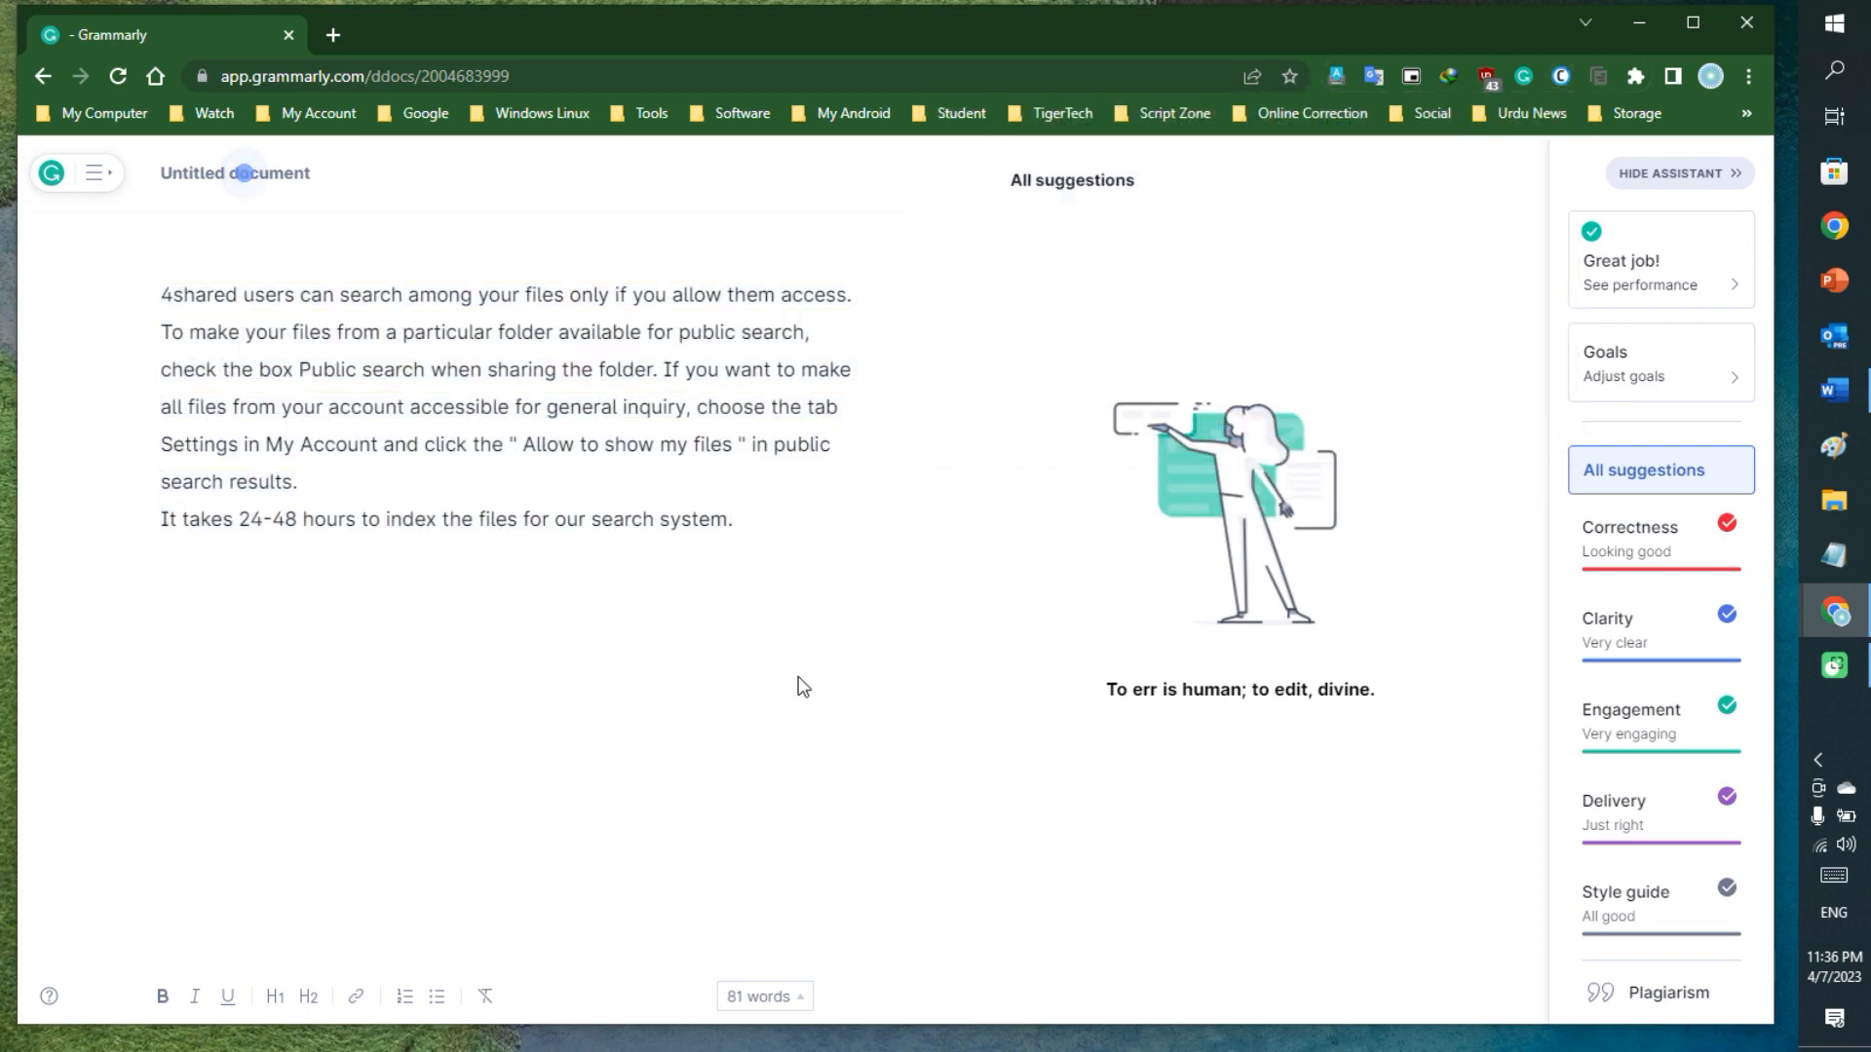
Close the Grammarly document window and switch to the optional comment field of the YouTube survey.
{"action": "left_click", "coordinate": [1744, 24]}
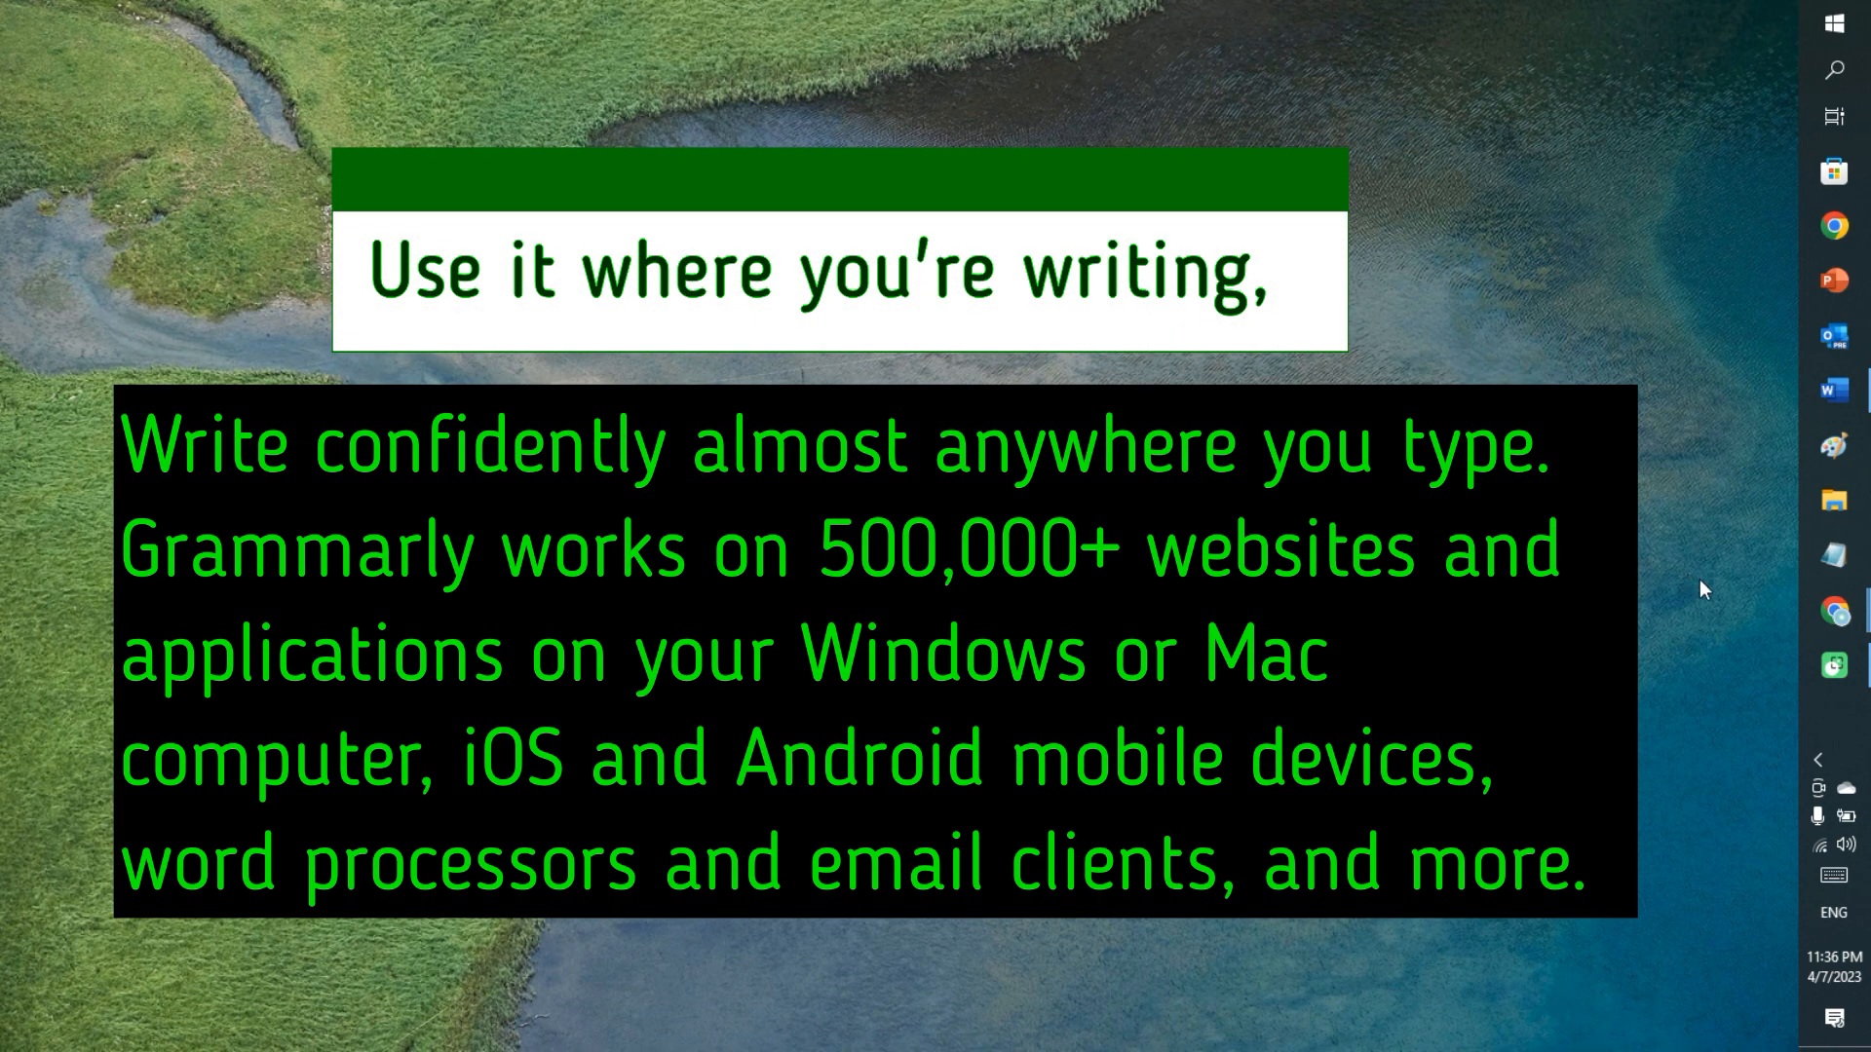
{"action": "mouse_move", "coordinate": [1832, 614]}
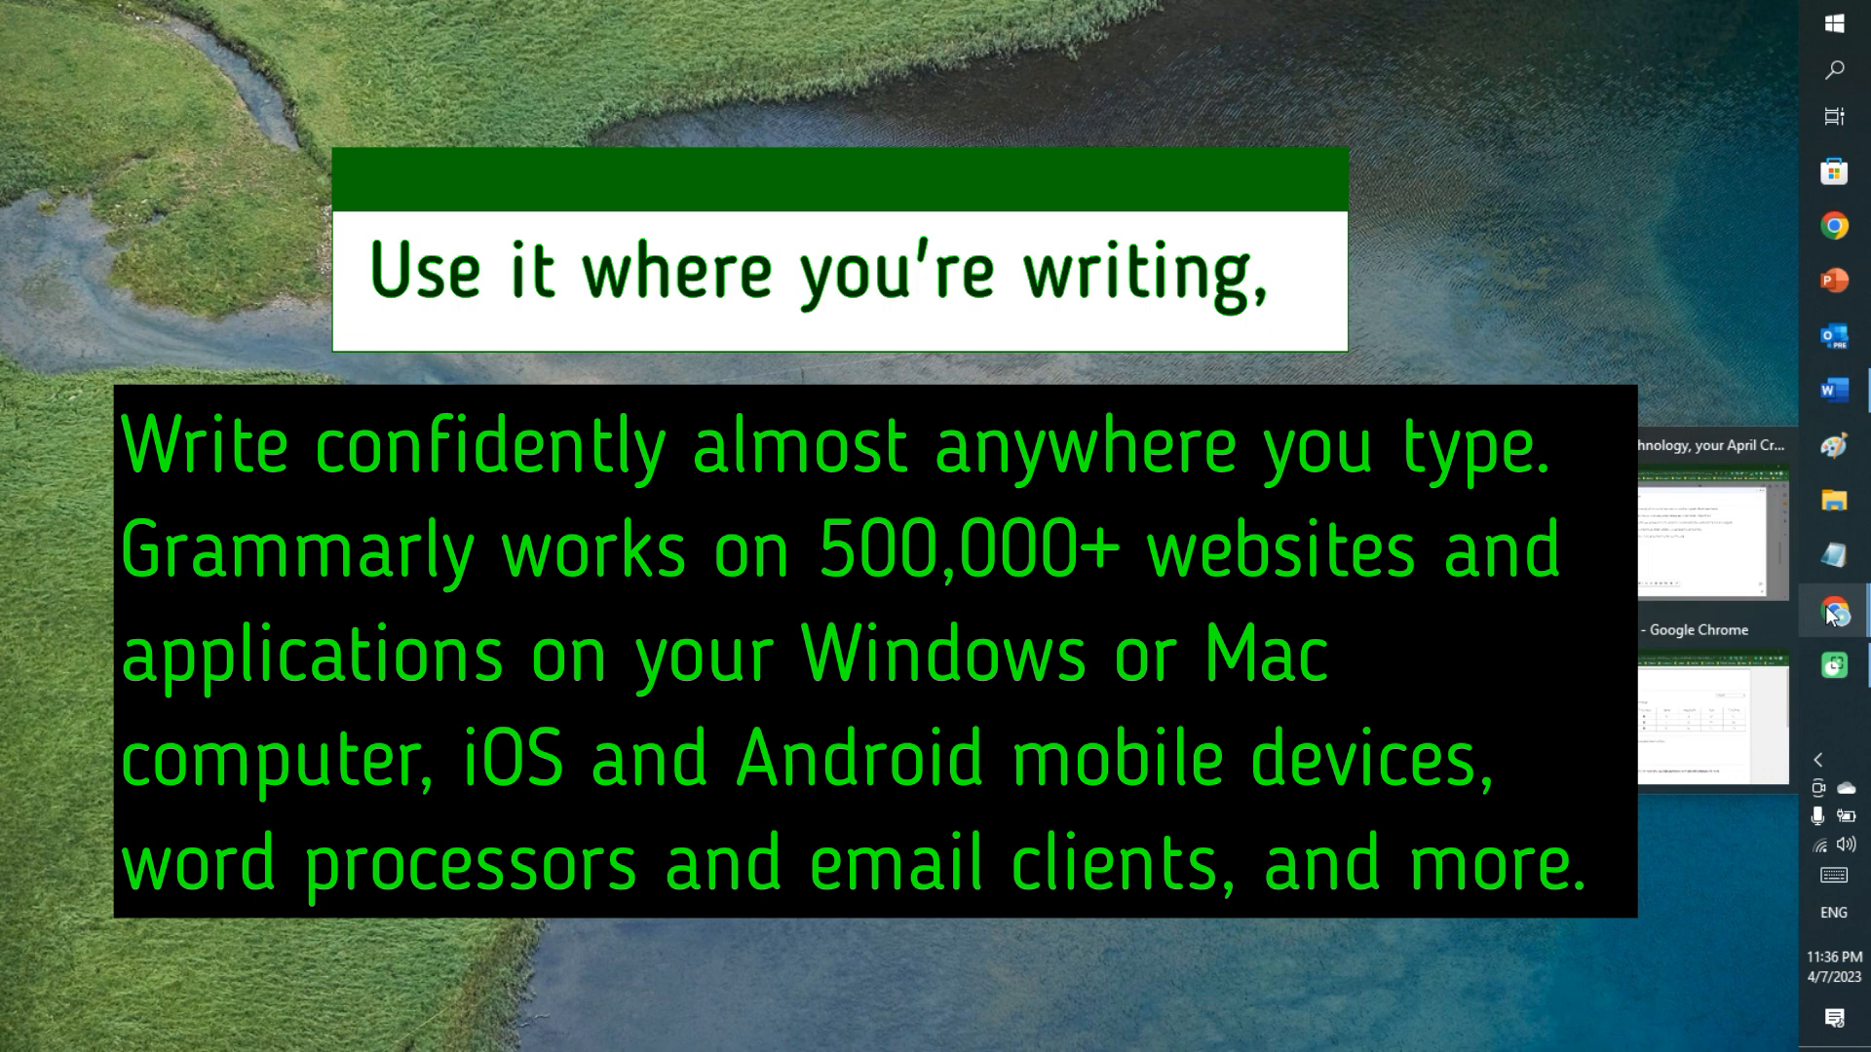
{"action": "left_click", "coordinate": [1717, 727]}
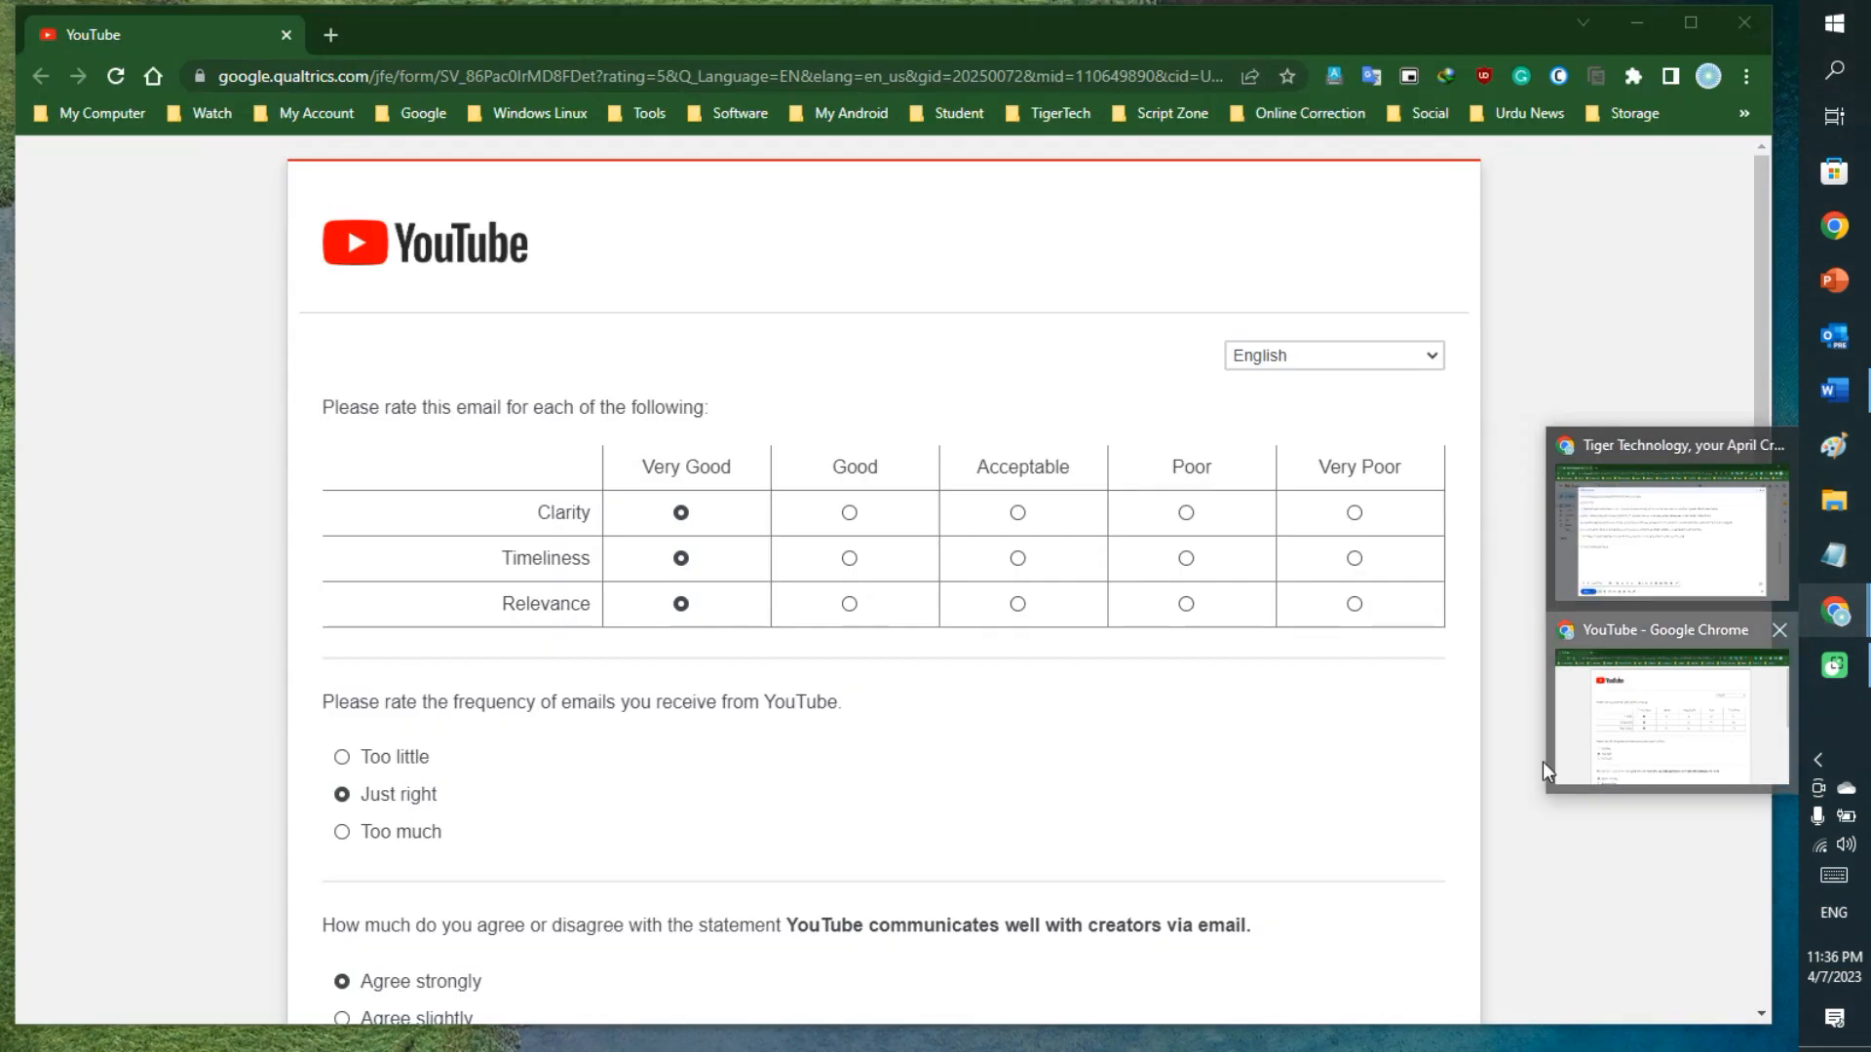
{"action": "scroll", "coordinate": [290, 581], "scroll_direction": "down", "scroll_amount": 5}
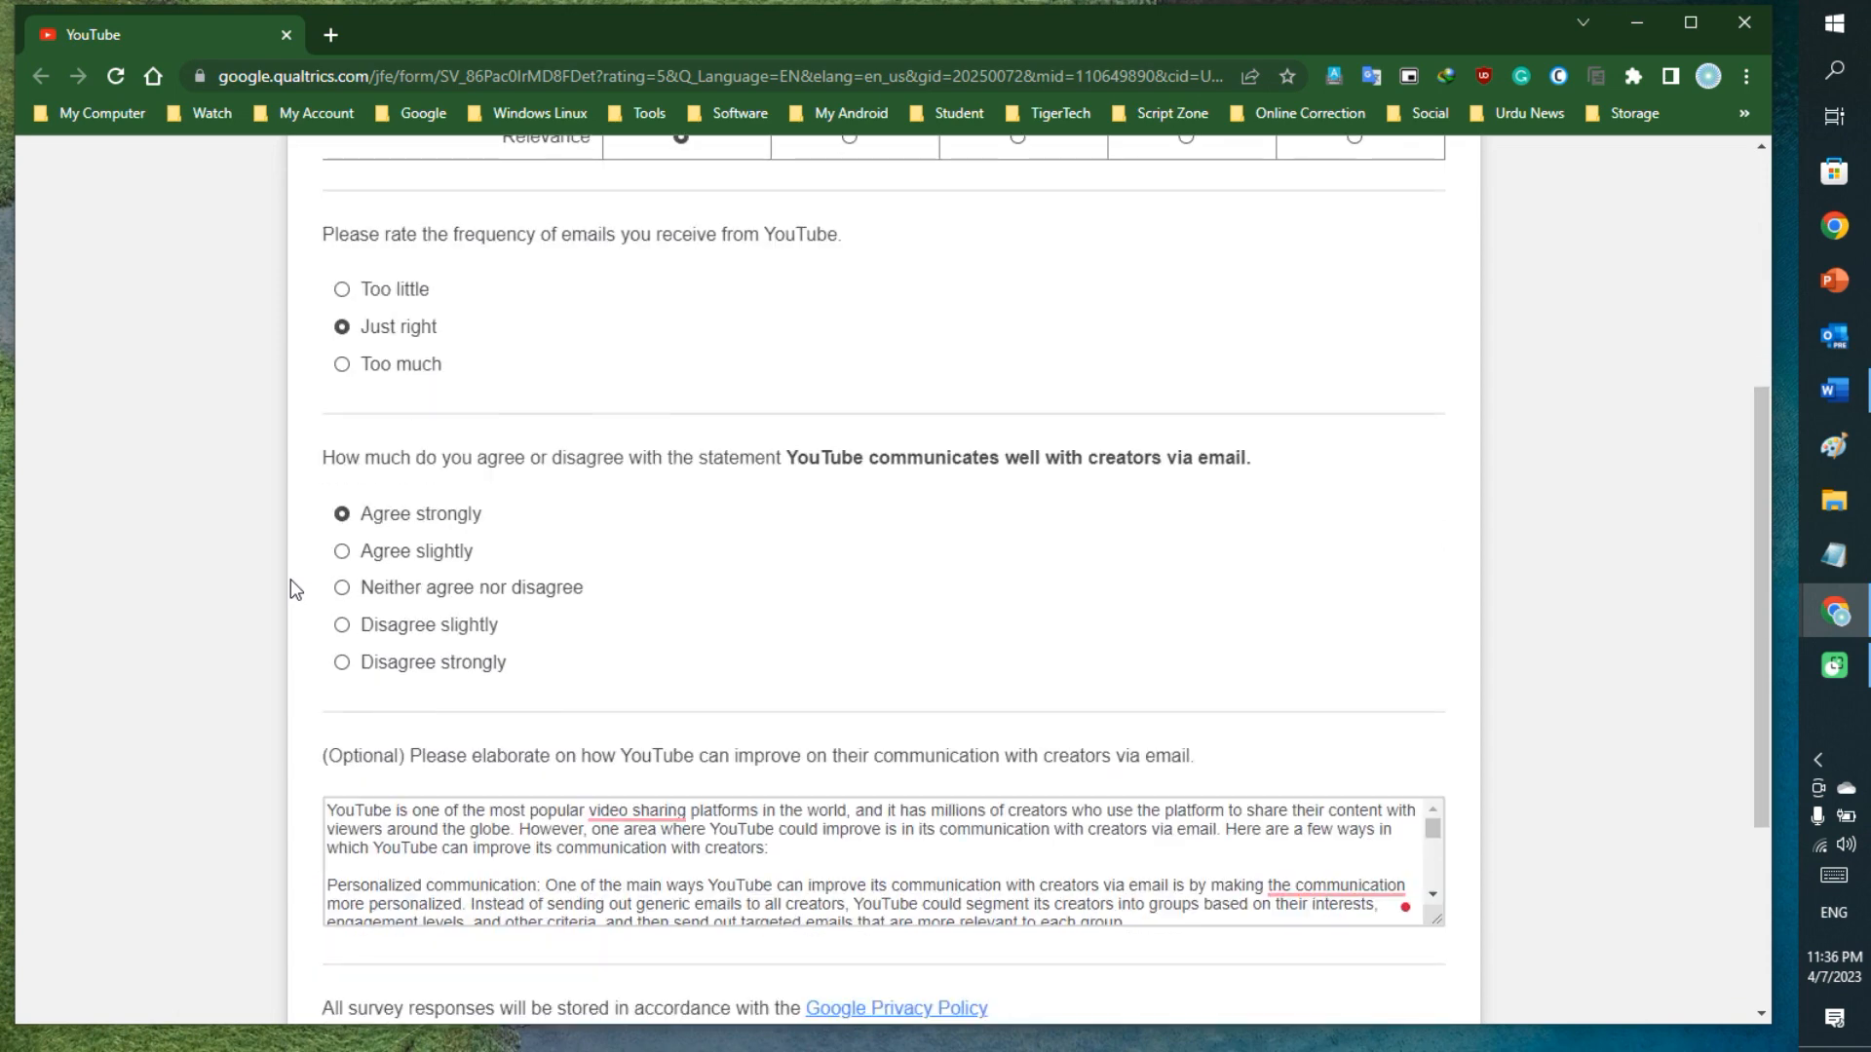
{"action": "scroll", "coordinate": [290, 579], "scroll_direction": "down", "scroll_amount": 2}
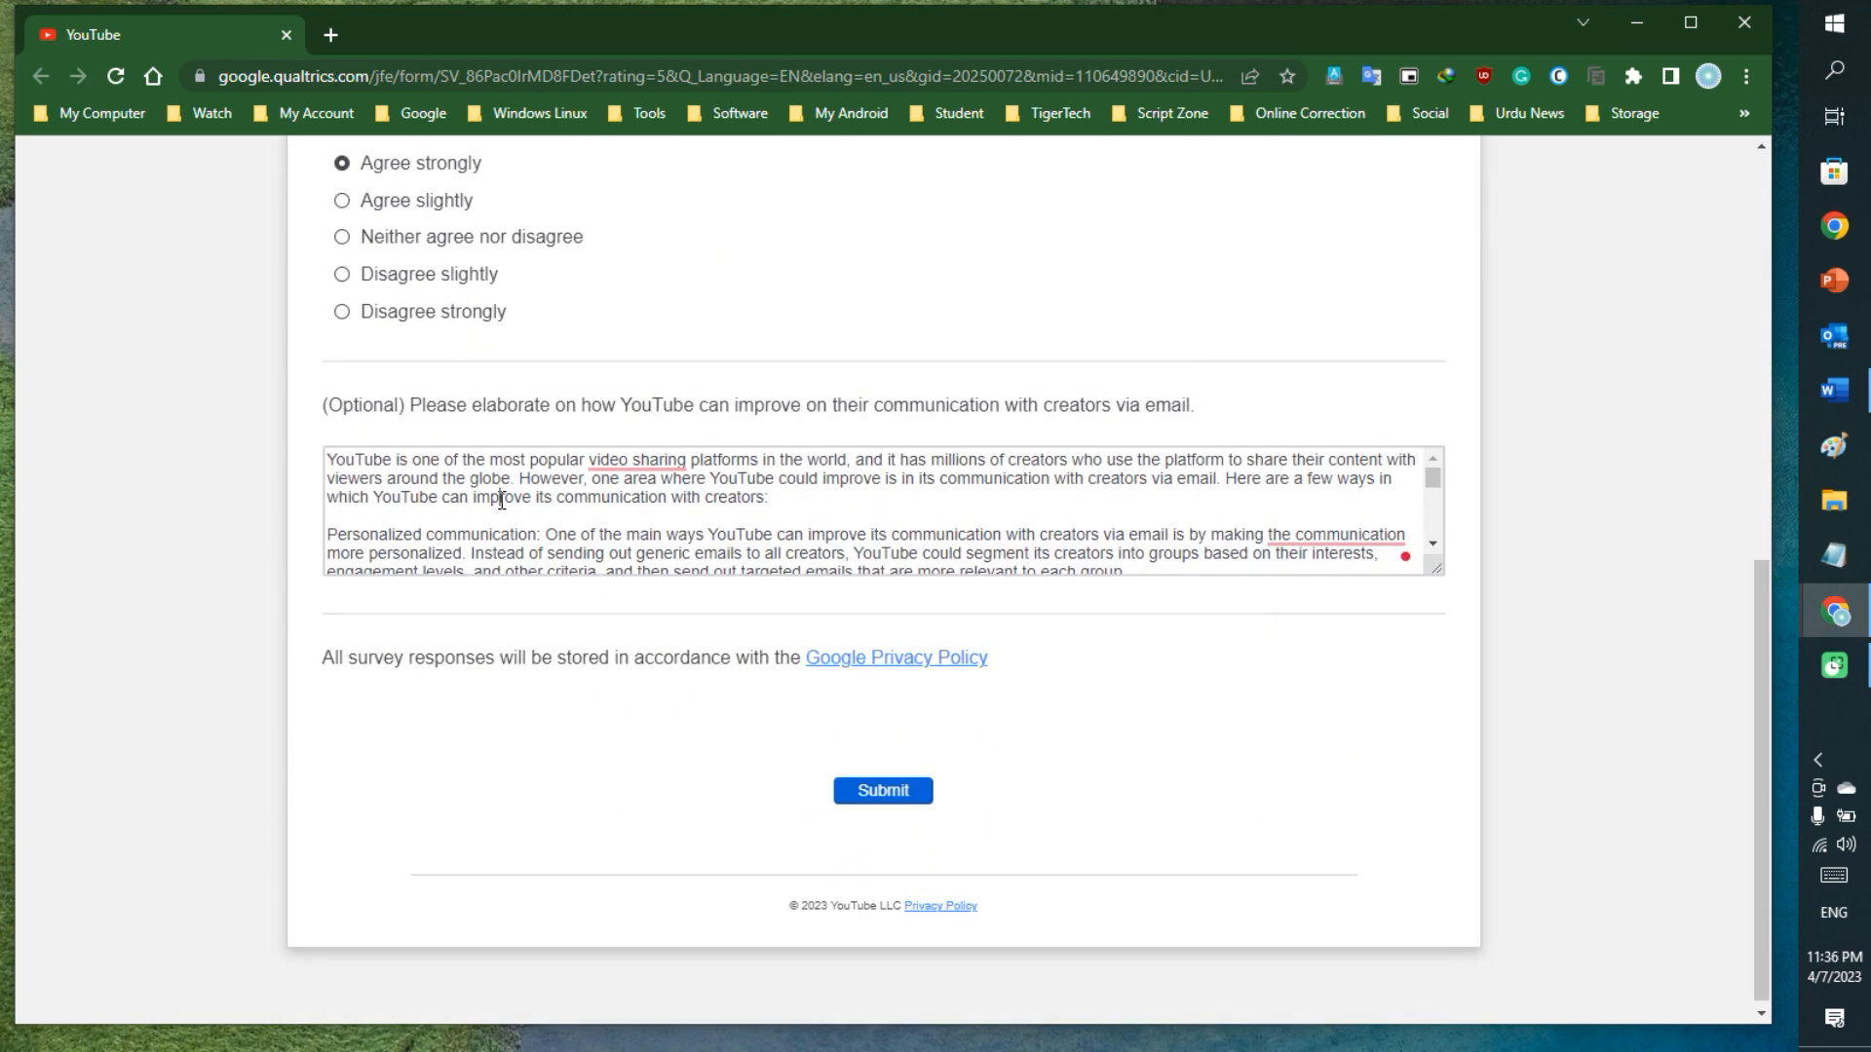
Accept Grammarly's inline corrections in the survey comment: hyphenate "video-sharing" and remove "the" before "communication".
{"action": "mouse_move", "coordinate": [631, 581]}
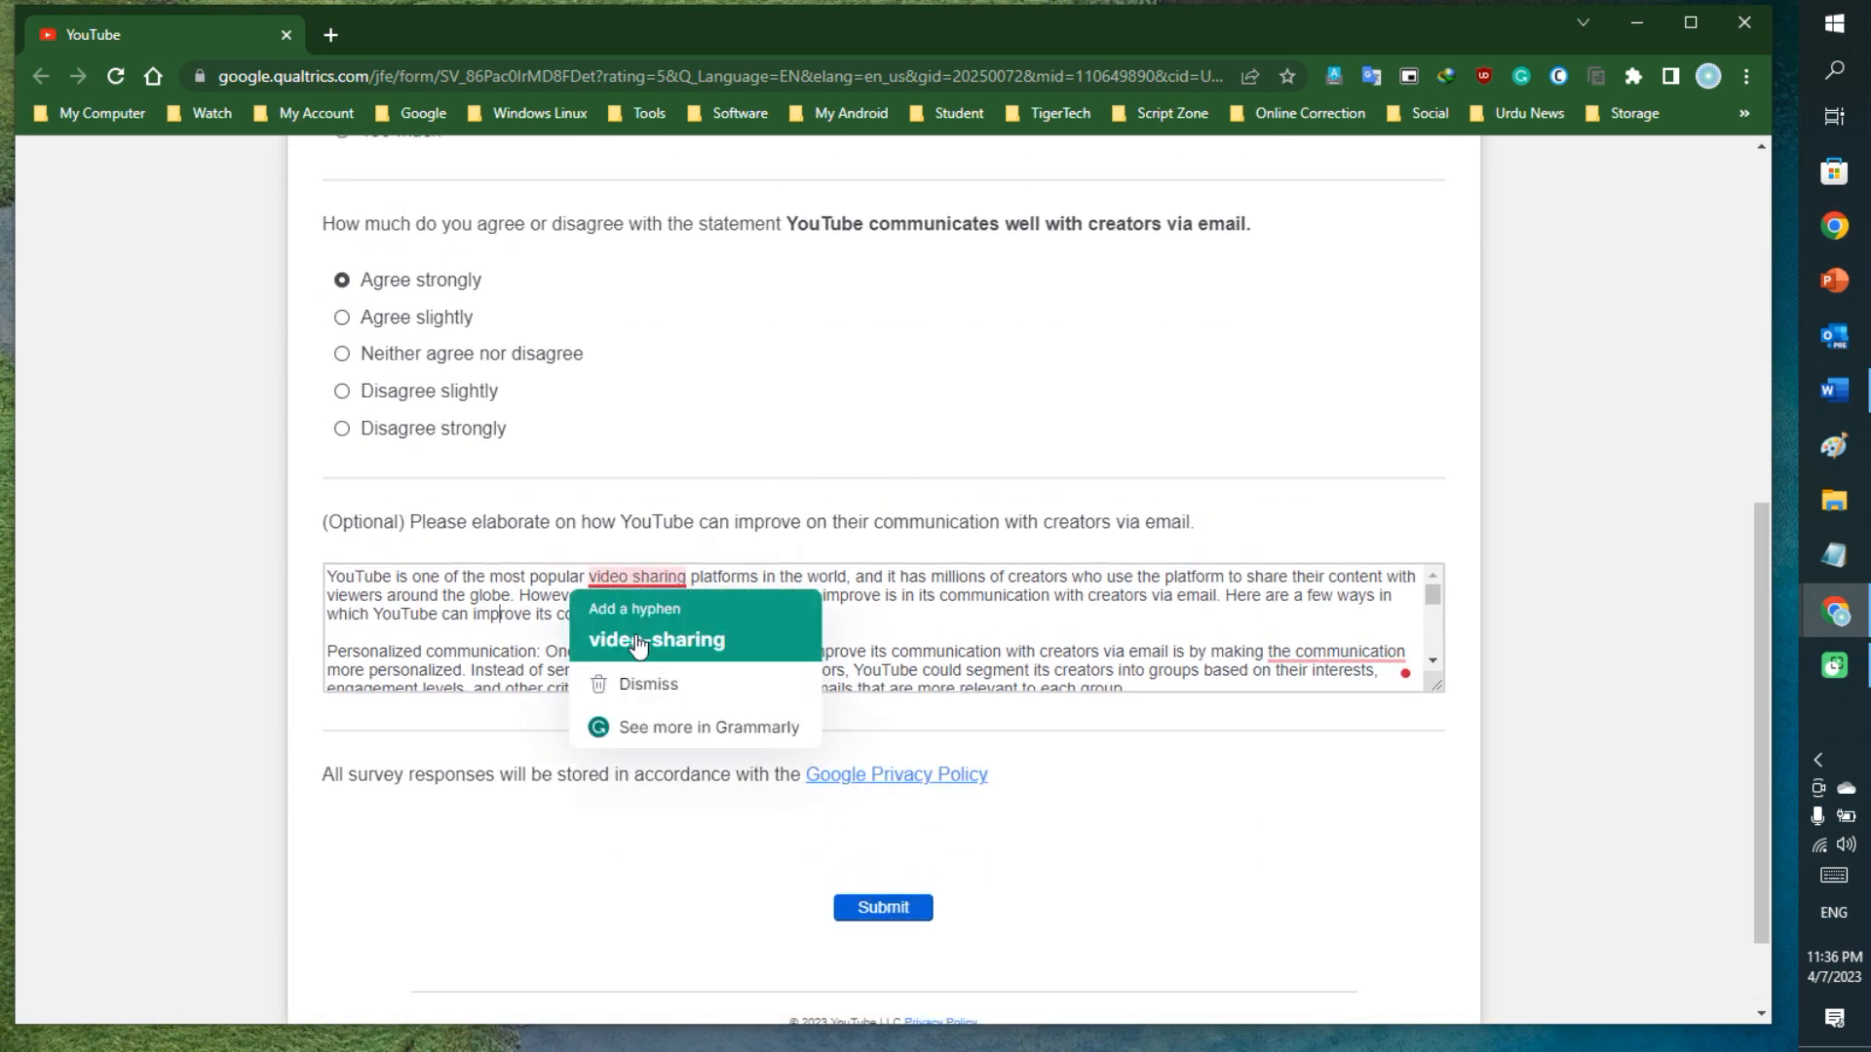
{"action": "left_click", "coordinate": [682, 640]}
{"action": "mouse_move", "coordinate": [1323, 648]}
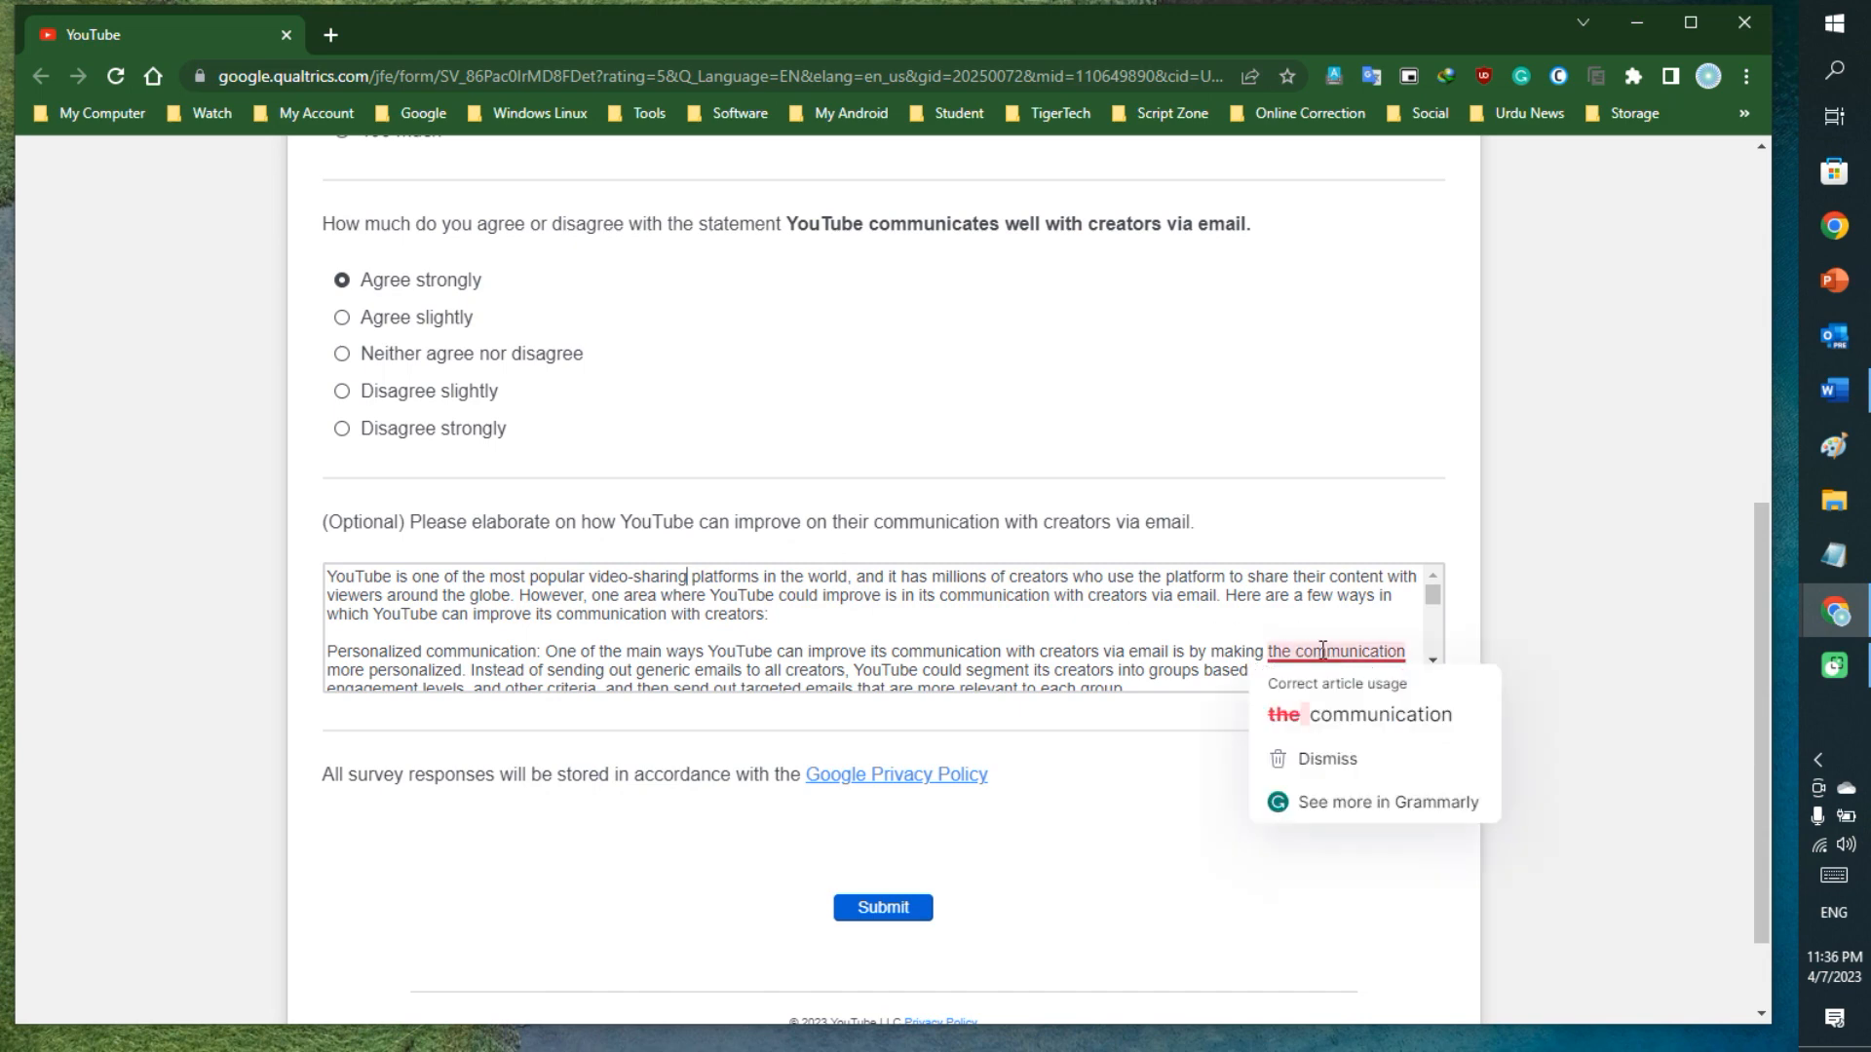
{"action": "left_click", "coordinate": [1312, 719]}
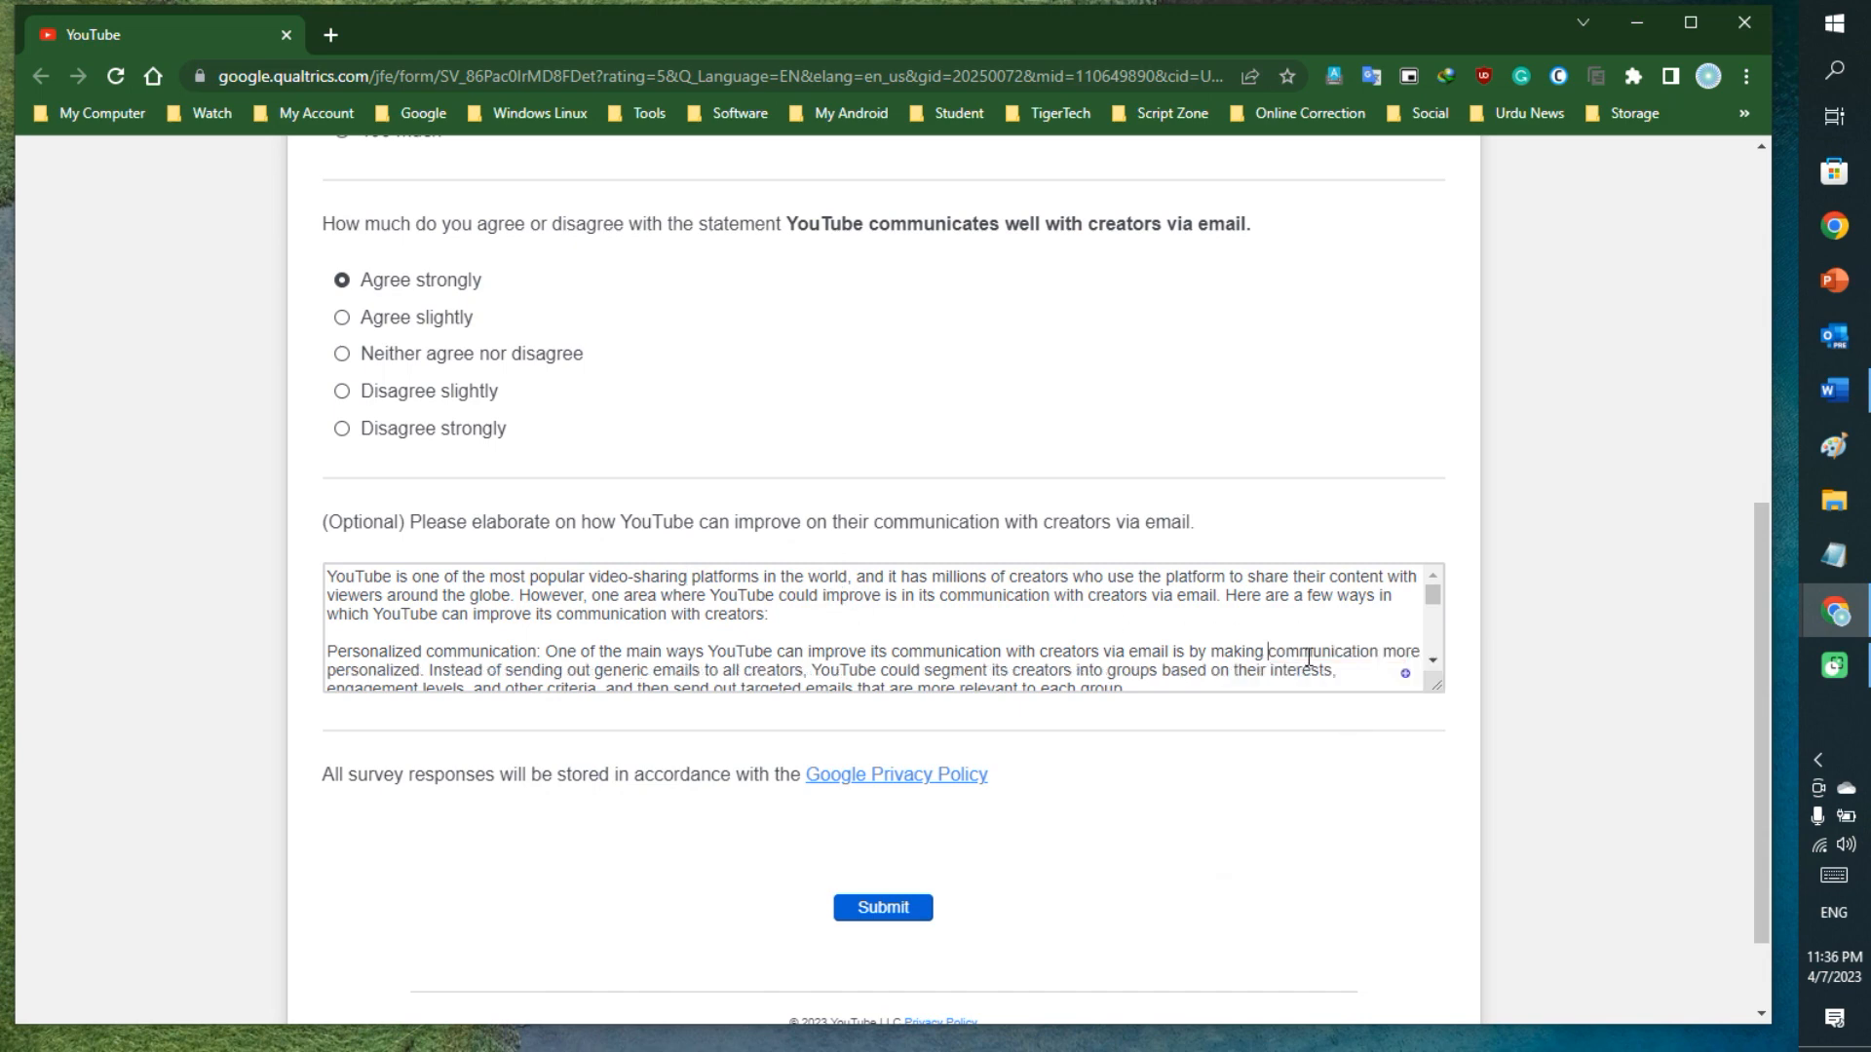
Rewrite the comment's first two sentences for clarity with Grammarly and replace "improve" with "enhance" in the third.
{"action": "left_click", "coordinate": [1401, 673]}
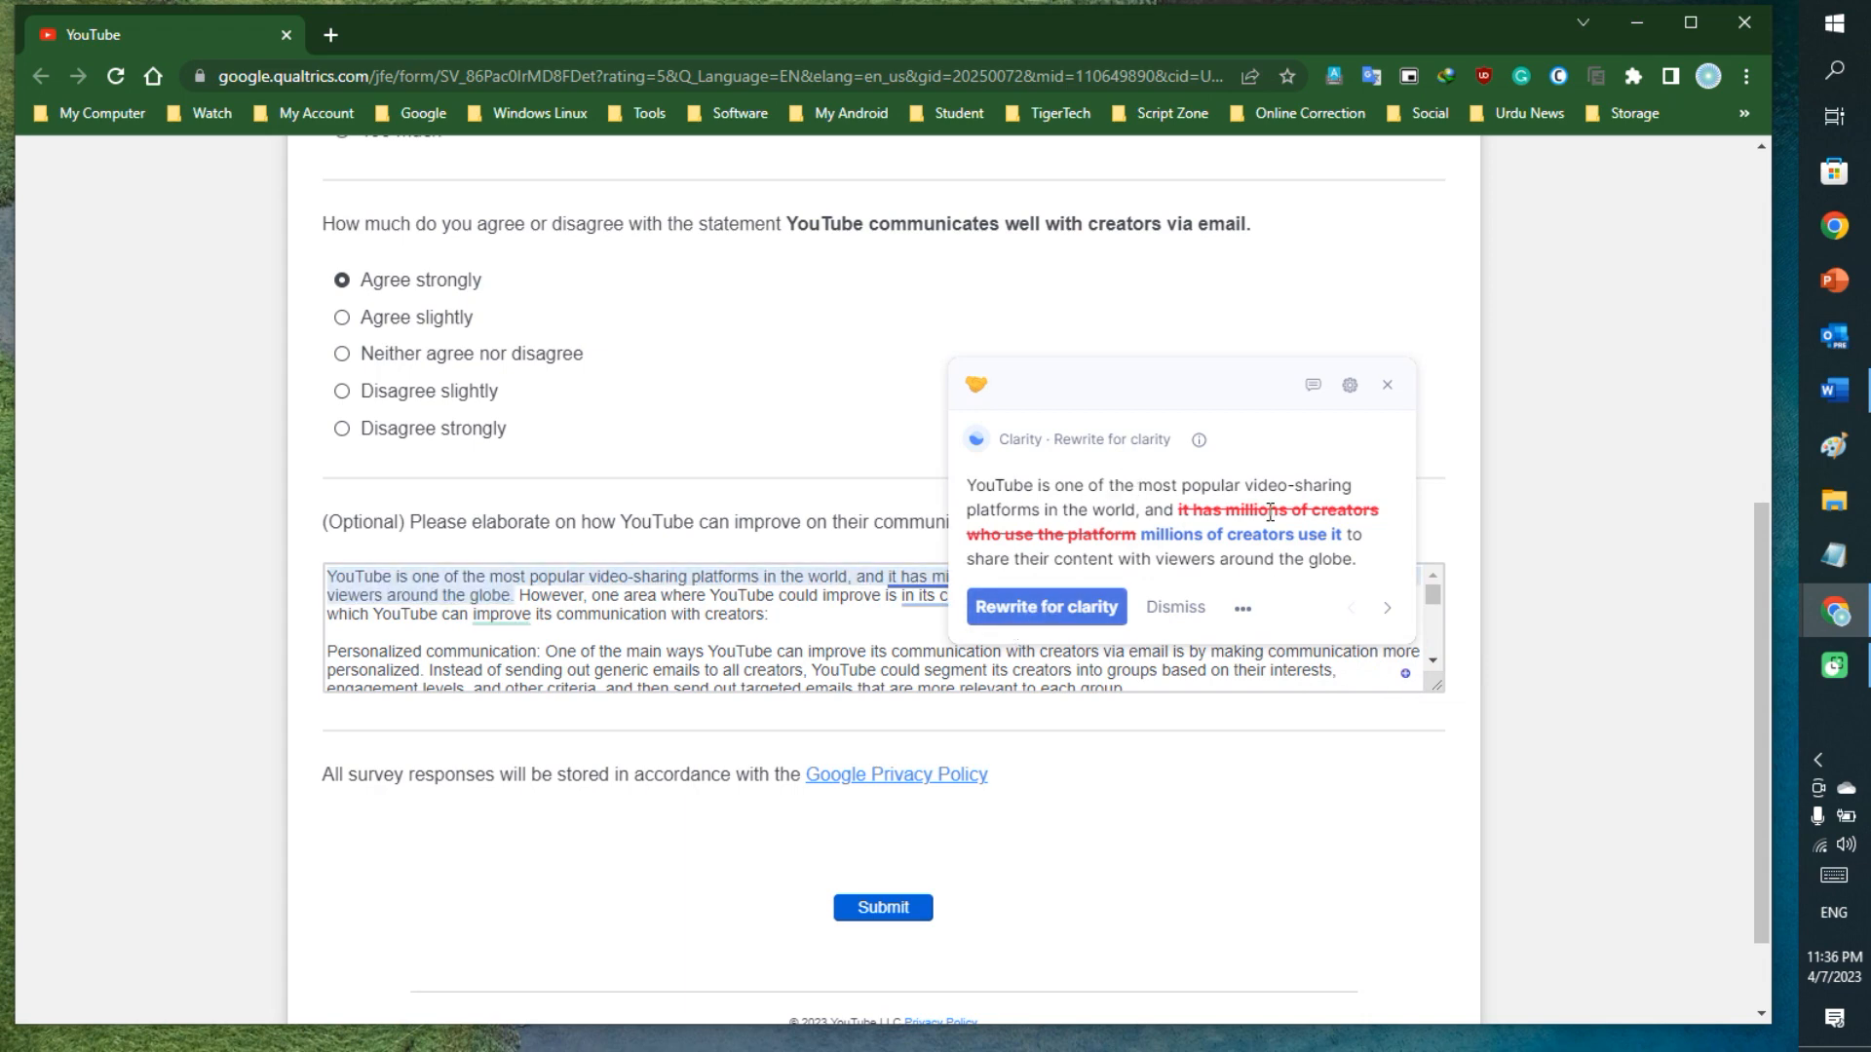
{"action": "left_click", "coordinate": [1071, 607]}
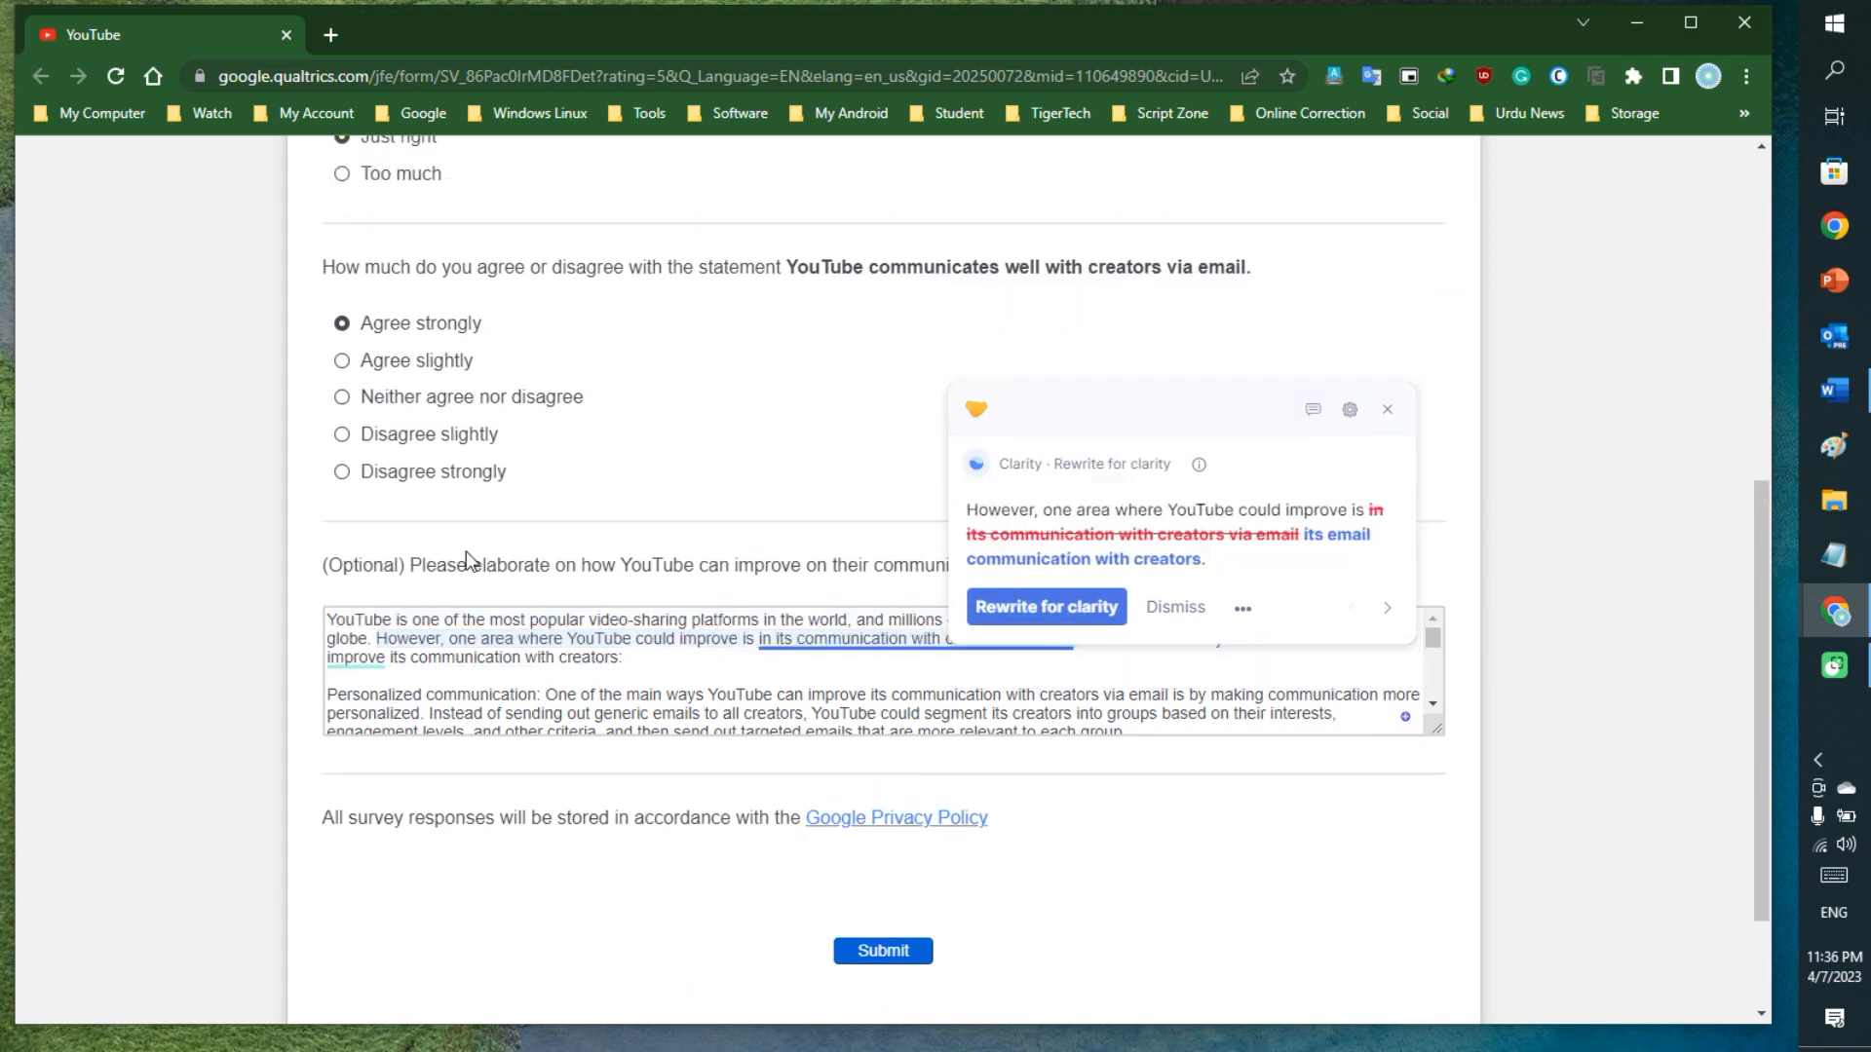
{"action": "left_click", "coordinate": [1037, 614]}
{"action": "left_click", "coordinate": [1003, 608]}
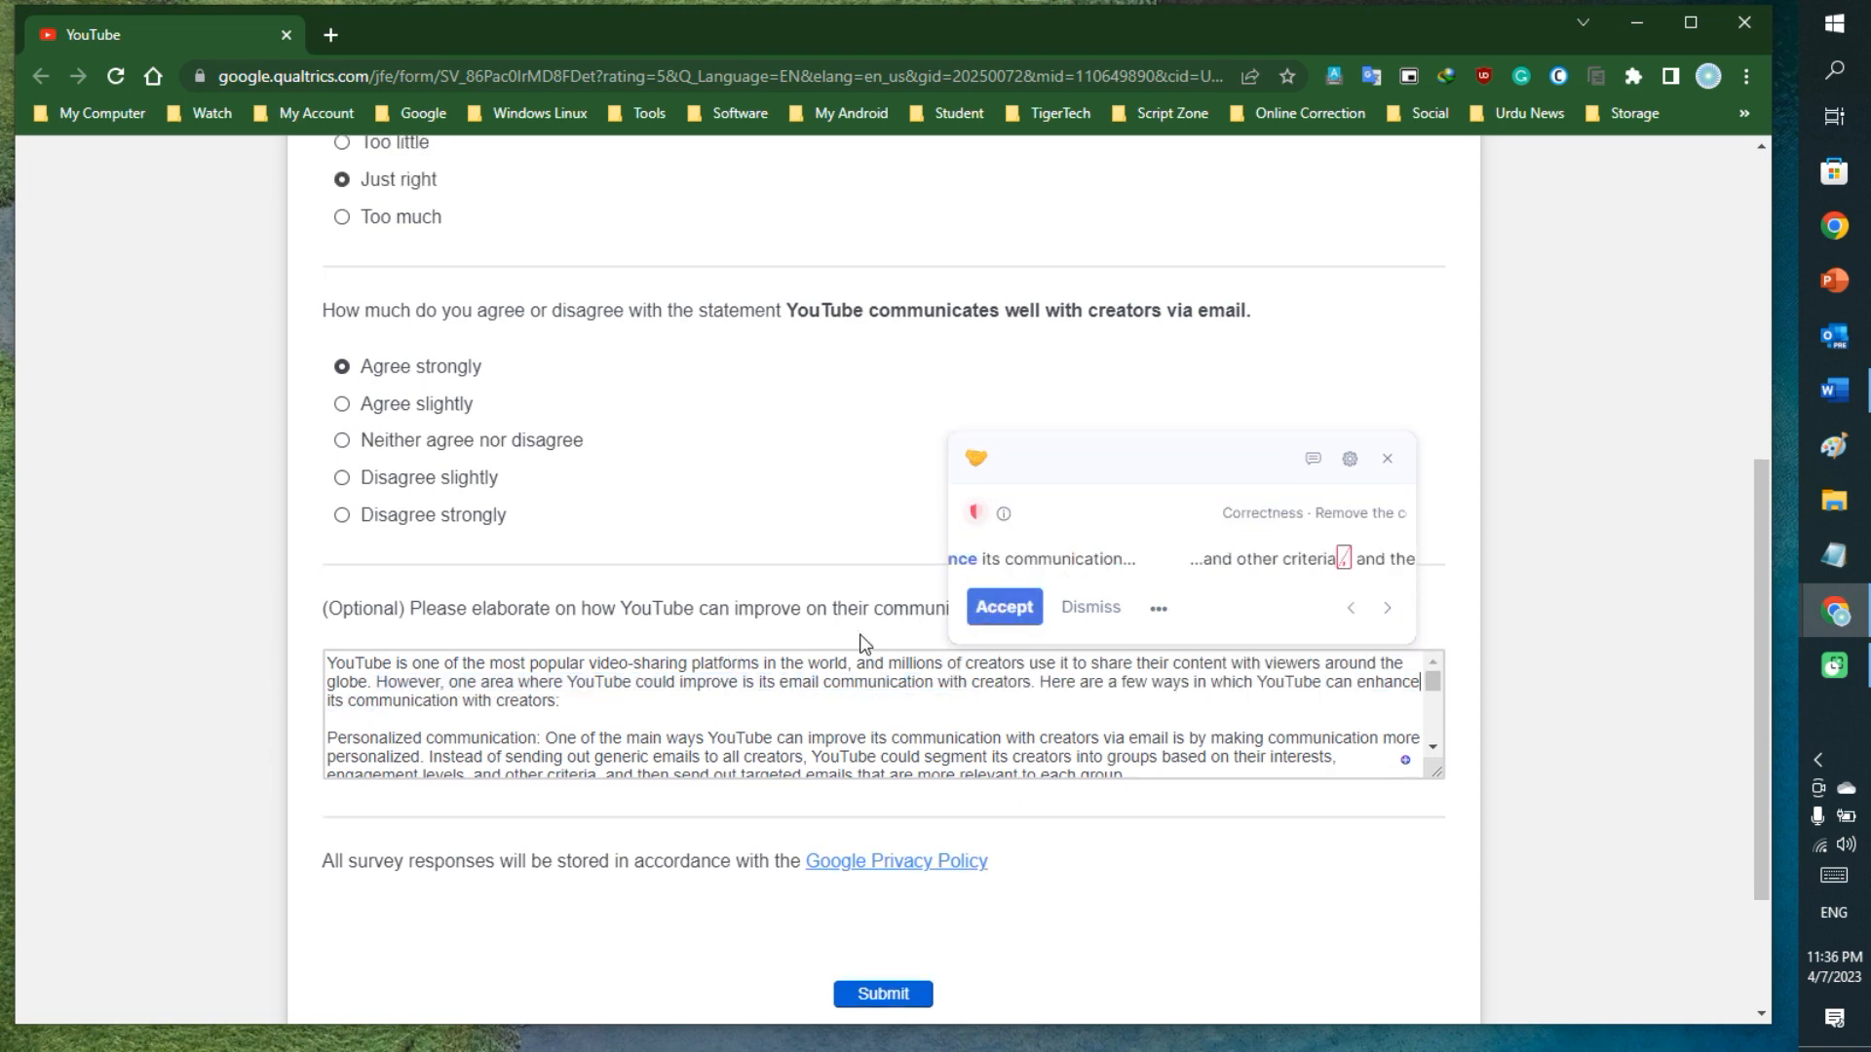
Accept the next Grammarly suggestions: remove the comma after "criteria", drop "in which", apply "policy changes,", and replace "providing" with "delivering".
{"action": "left_click", "coordinate": [1002, 614]}
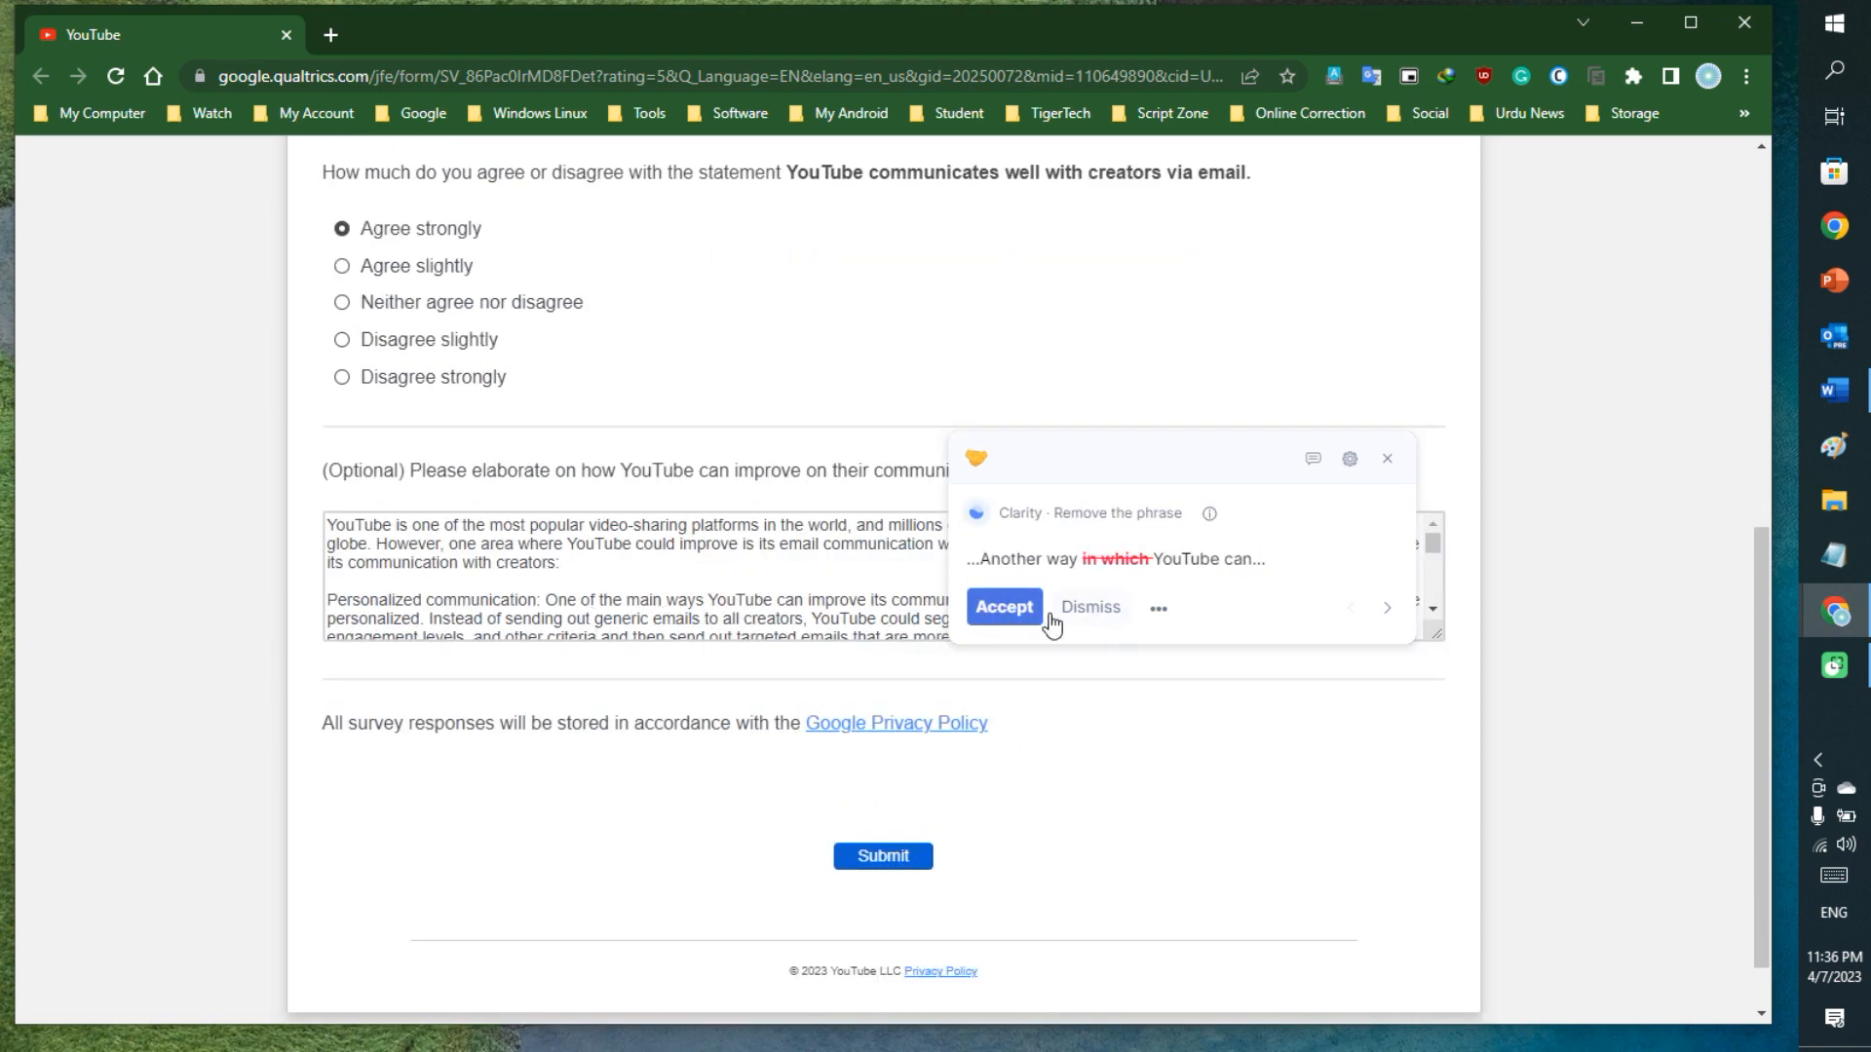
{"action": "left_click", "coordinate": [1009, 613]}
{"action": "left_click", "coordinate": [1006, 612]}
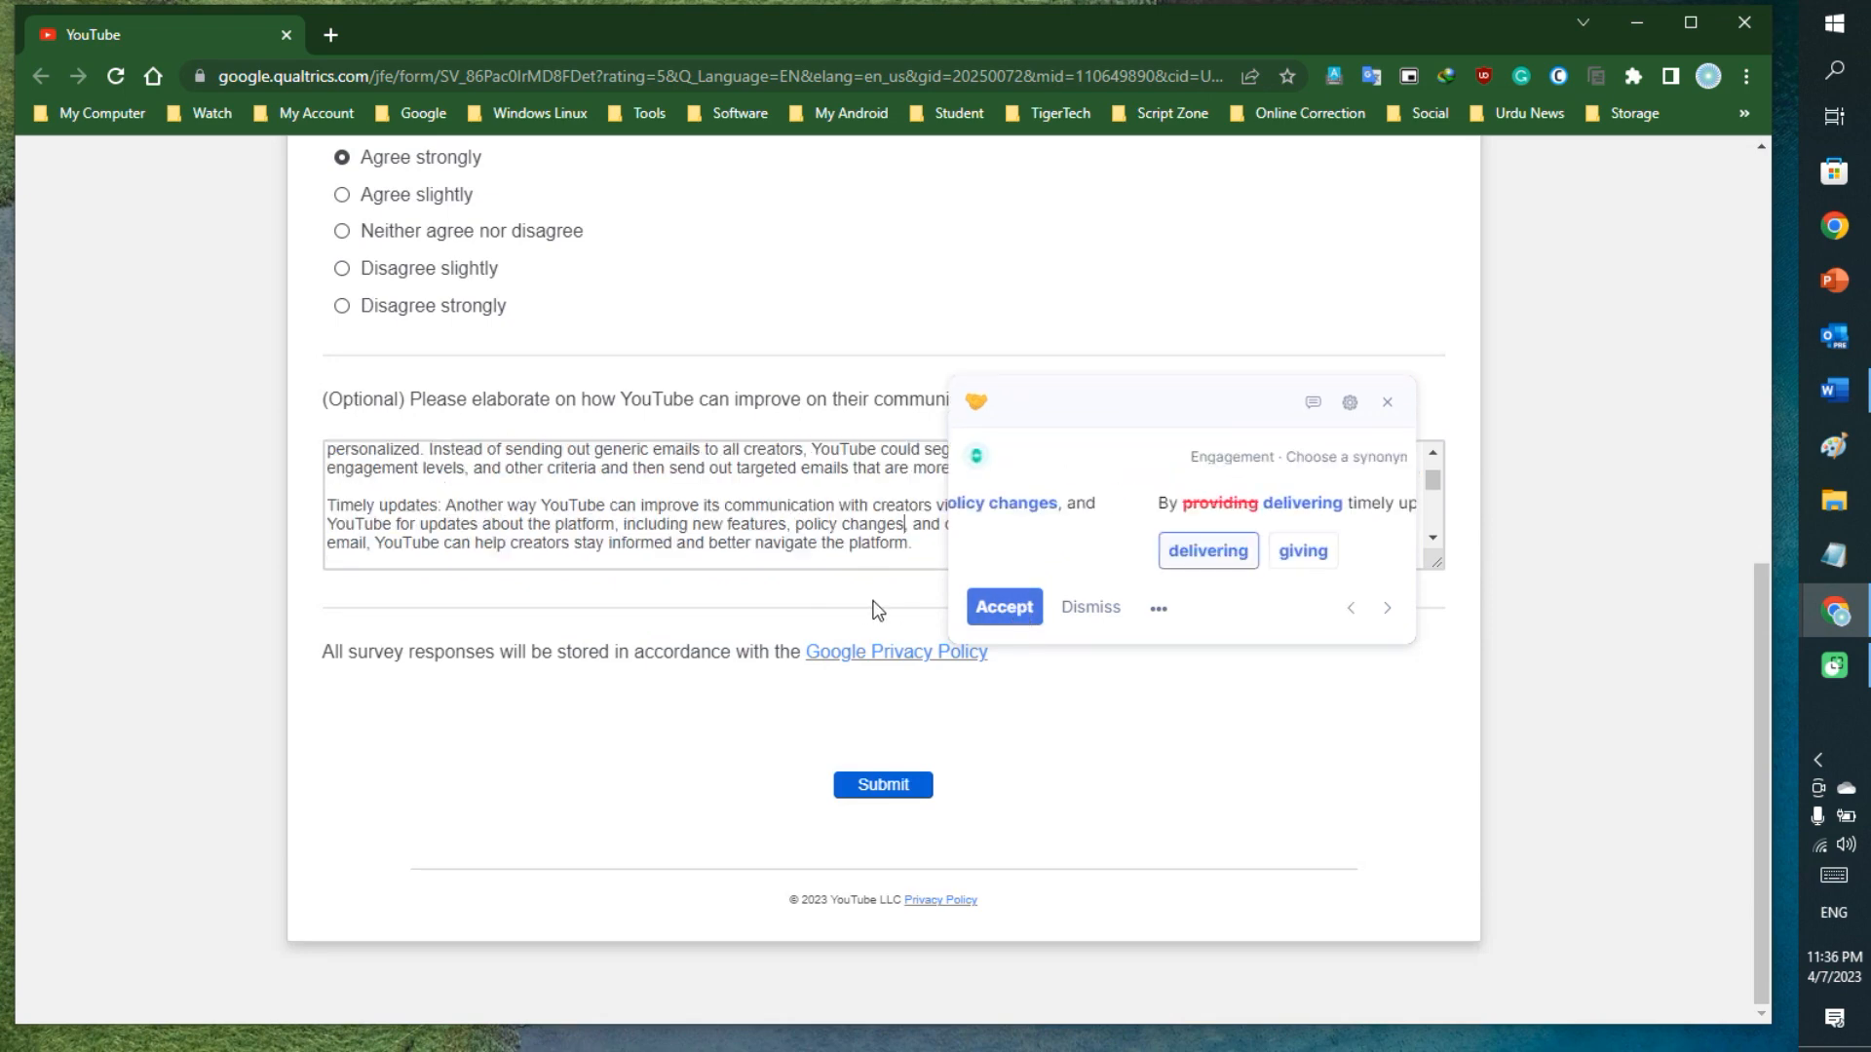
{"action": "left_click", "coordinate": [1007, 610]}
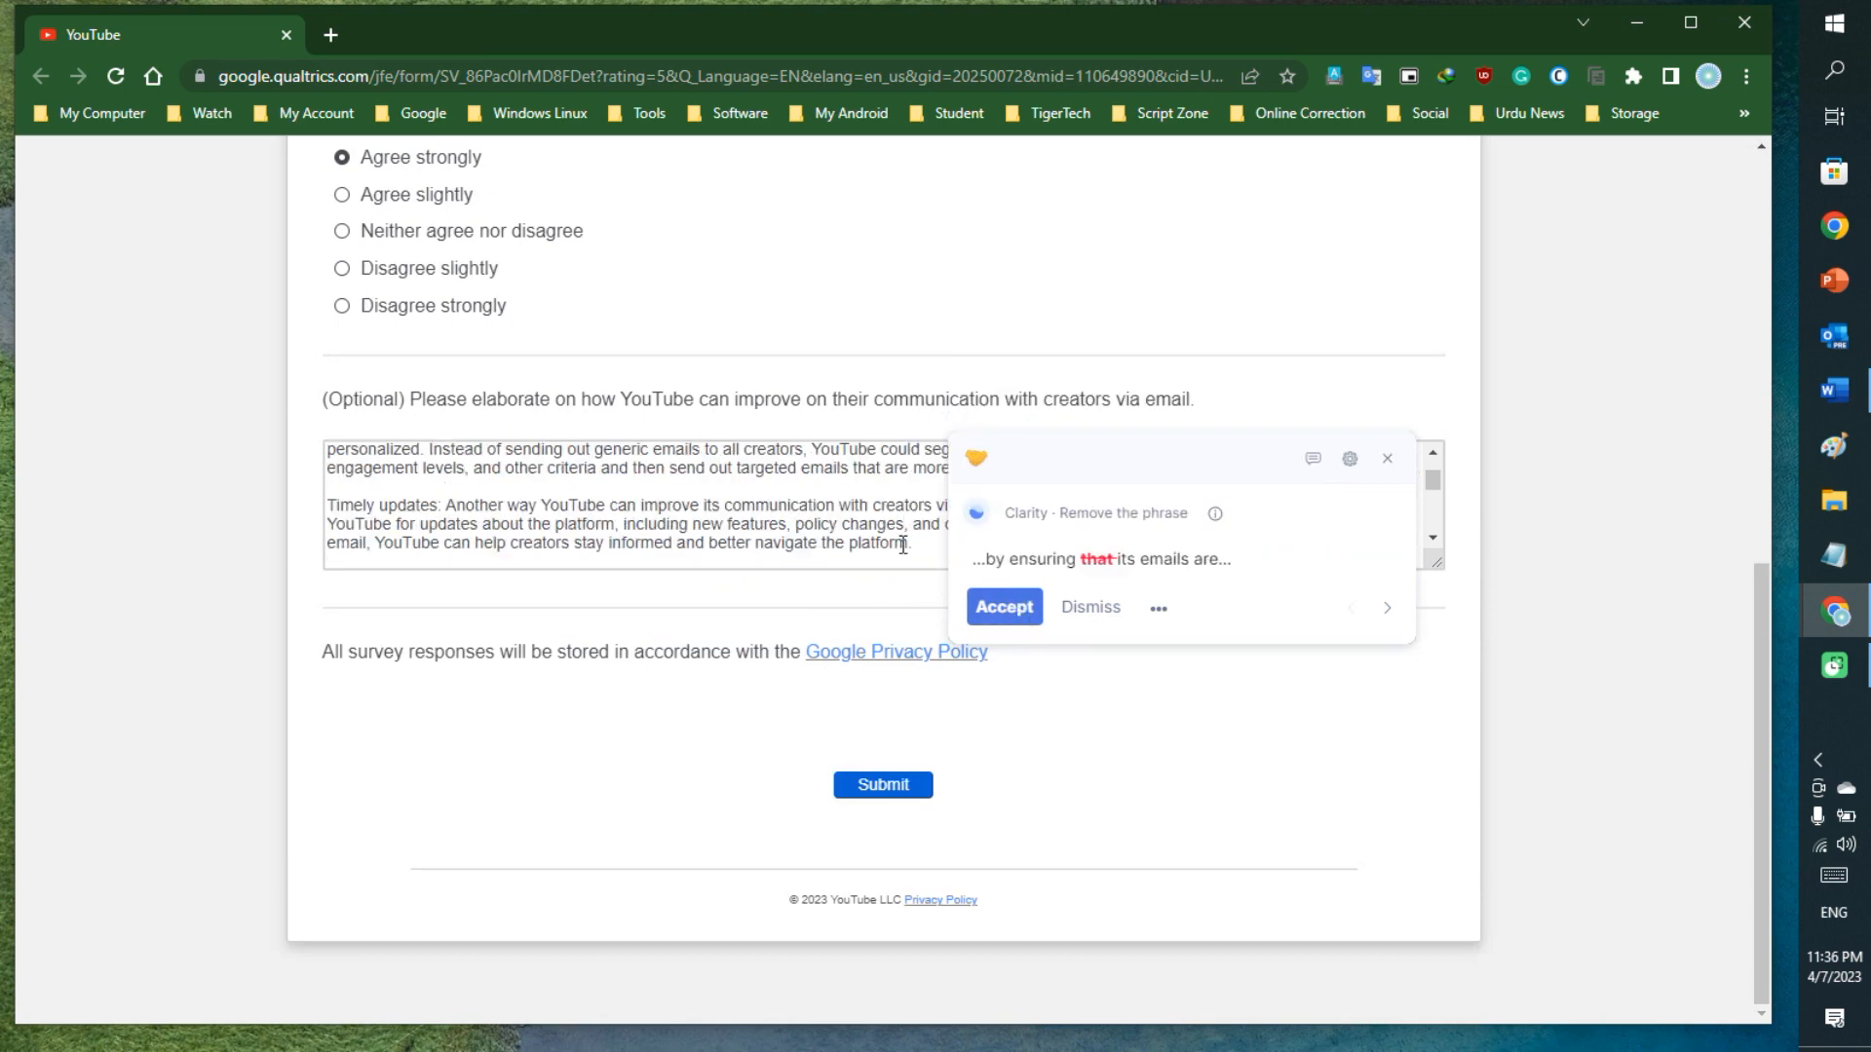
Accept Grammarly's suggestions in the survey comment: remove "that" before "its emails" and replace "support" with "help".
{"action": "left_click", "coordinate": [1004, 606]}
{"action": "left_click", "coordinate": [1030, 609]}
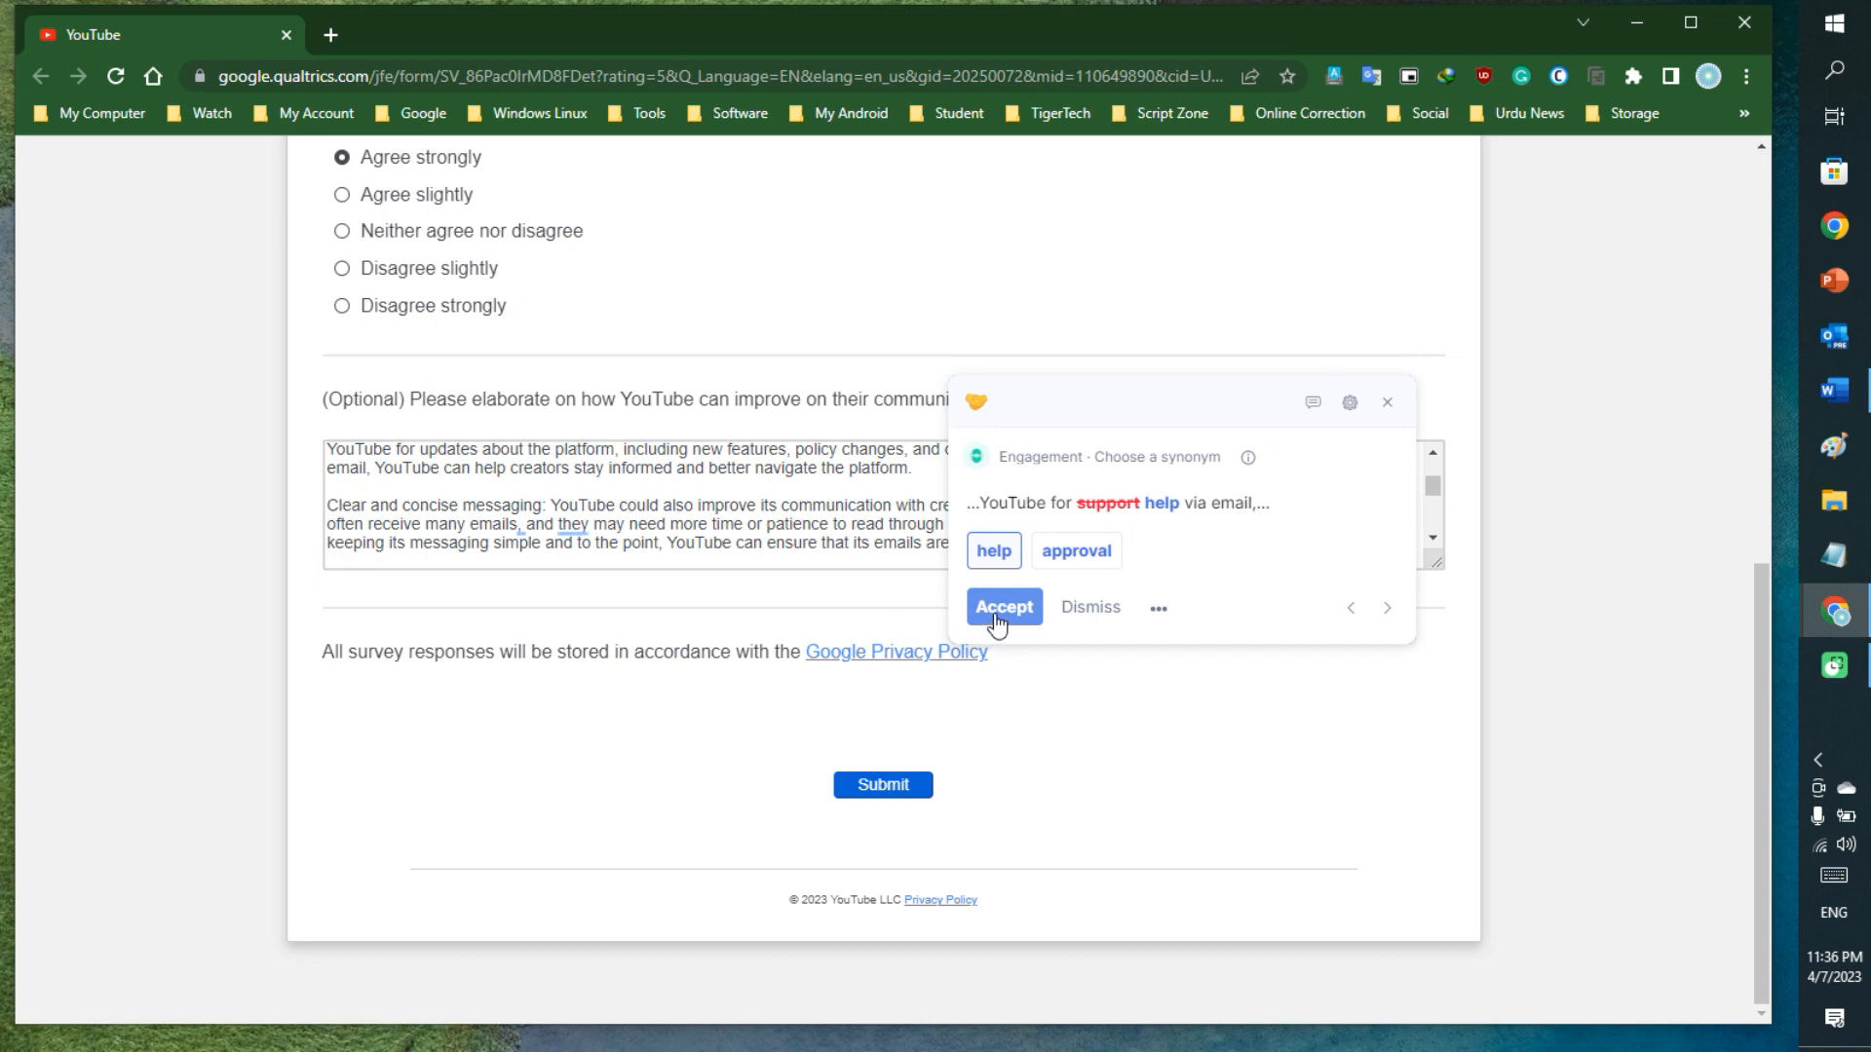
{"action": "left_click", "coordinate": [1004, 612]}
{"action": "left_click", "coordinate": [1009, 609]}
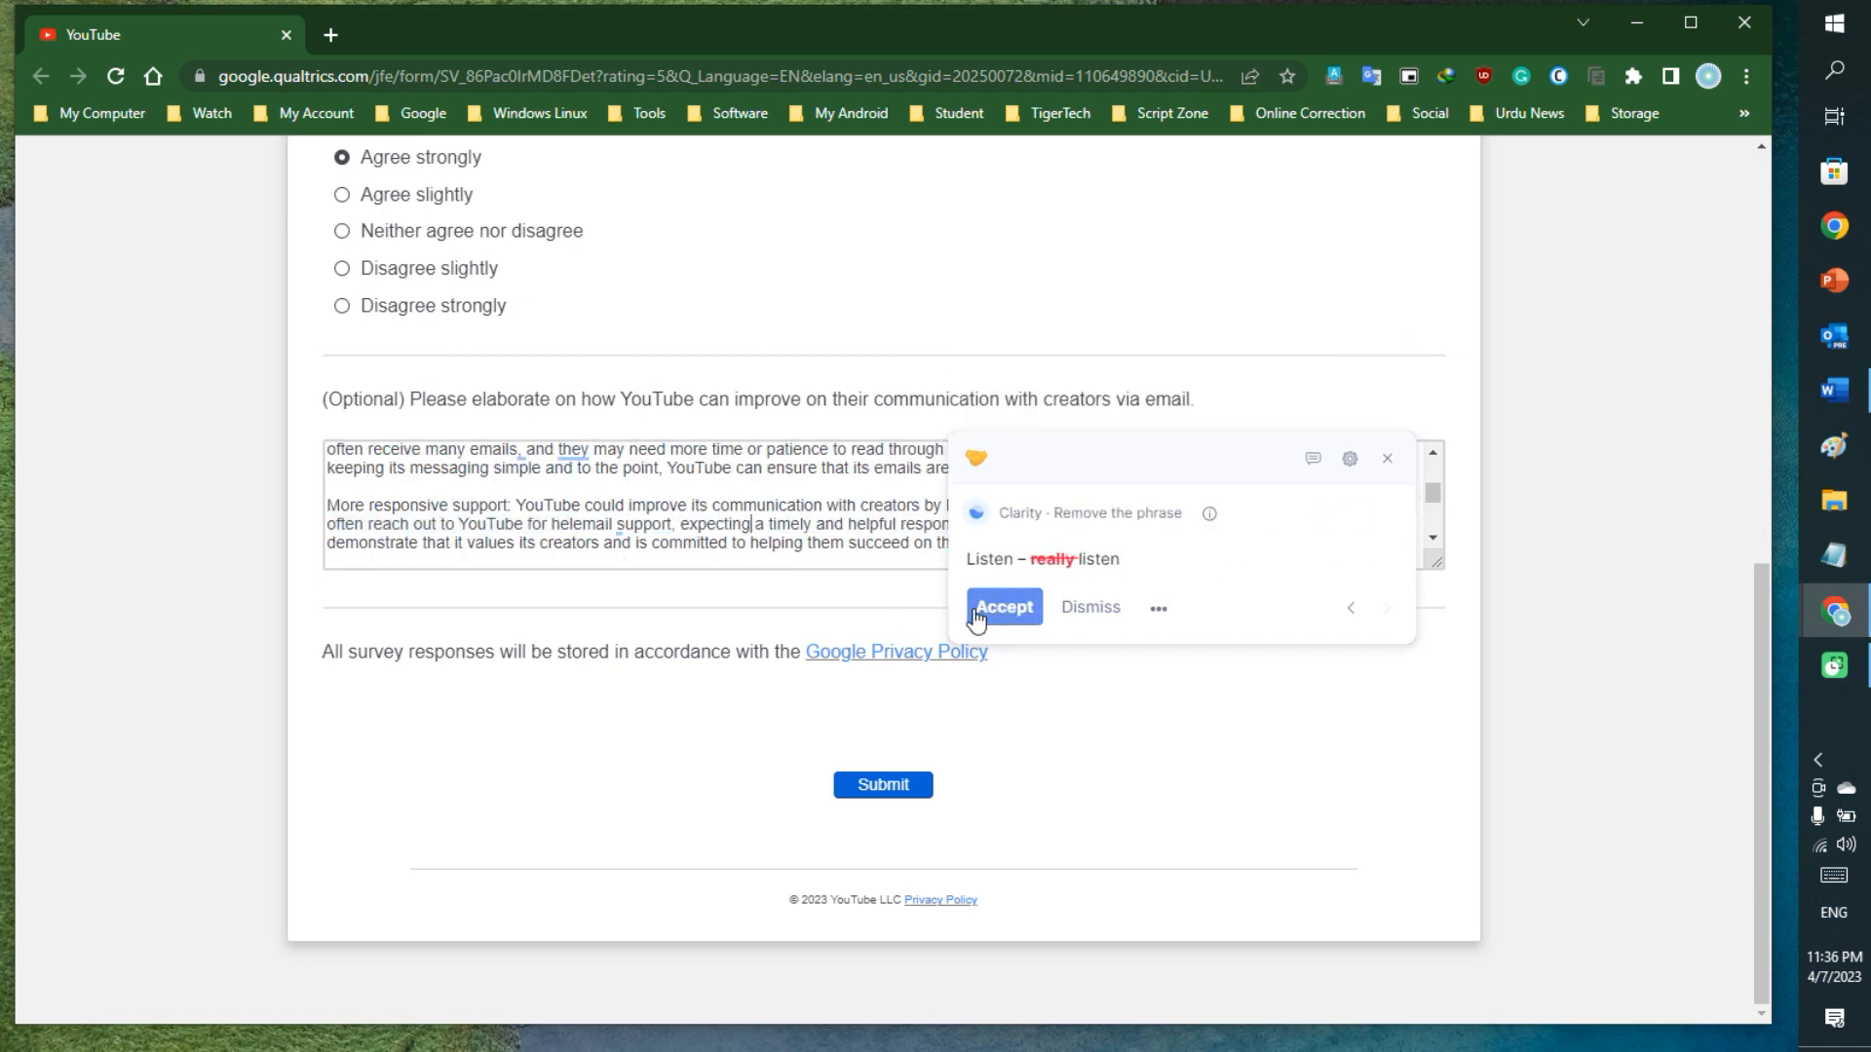
Remove "really" from the "Listen" line and accept the remaining clarity rewrites, including the "Creators often receive many emails" sentence.
{"action": "left_click", "coordinate": [990, 612]}
{"action": "left_click", "coordinate": [990, 619]}
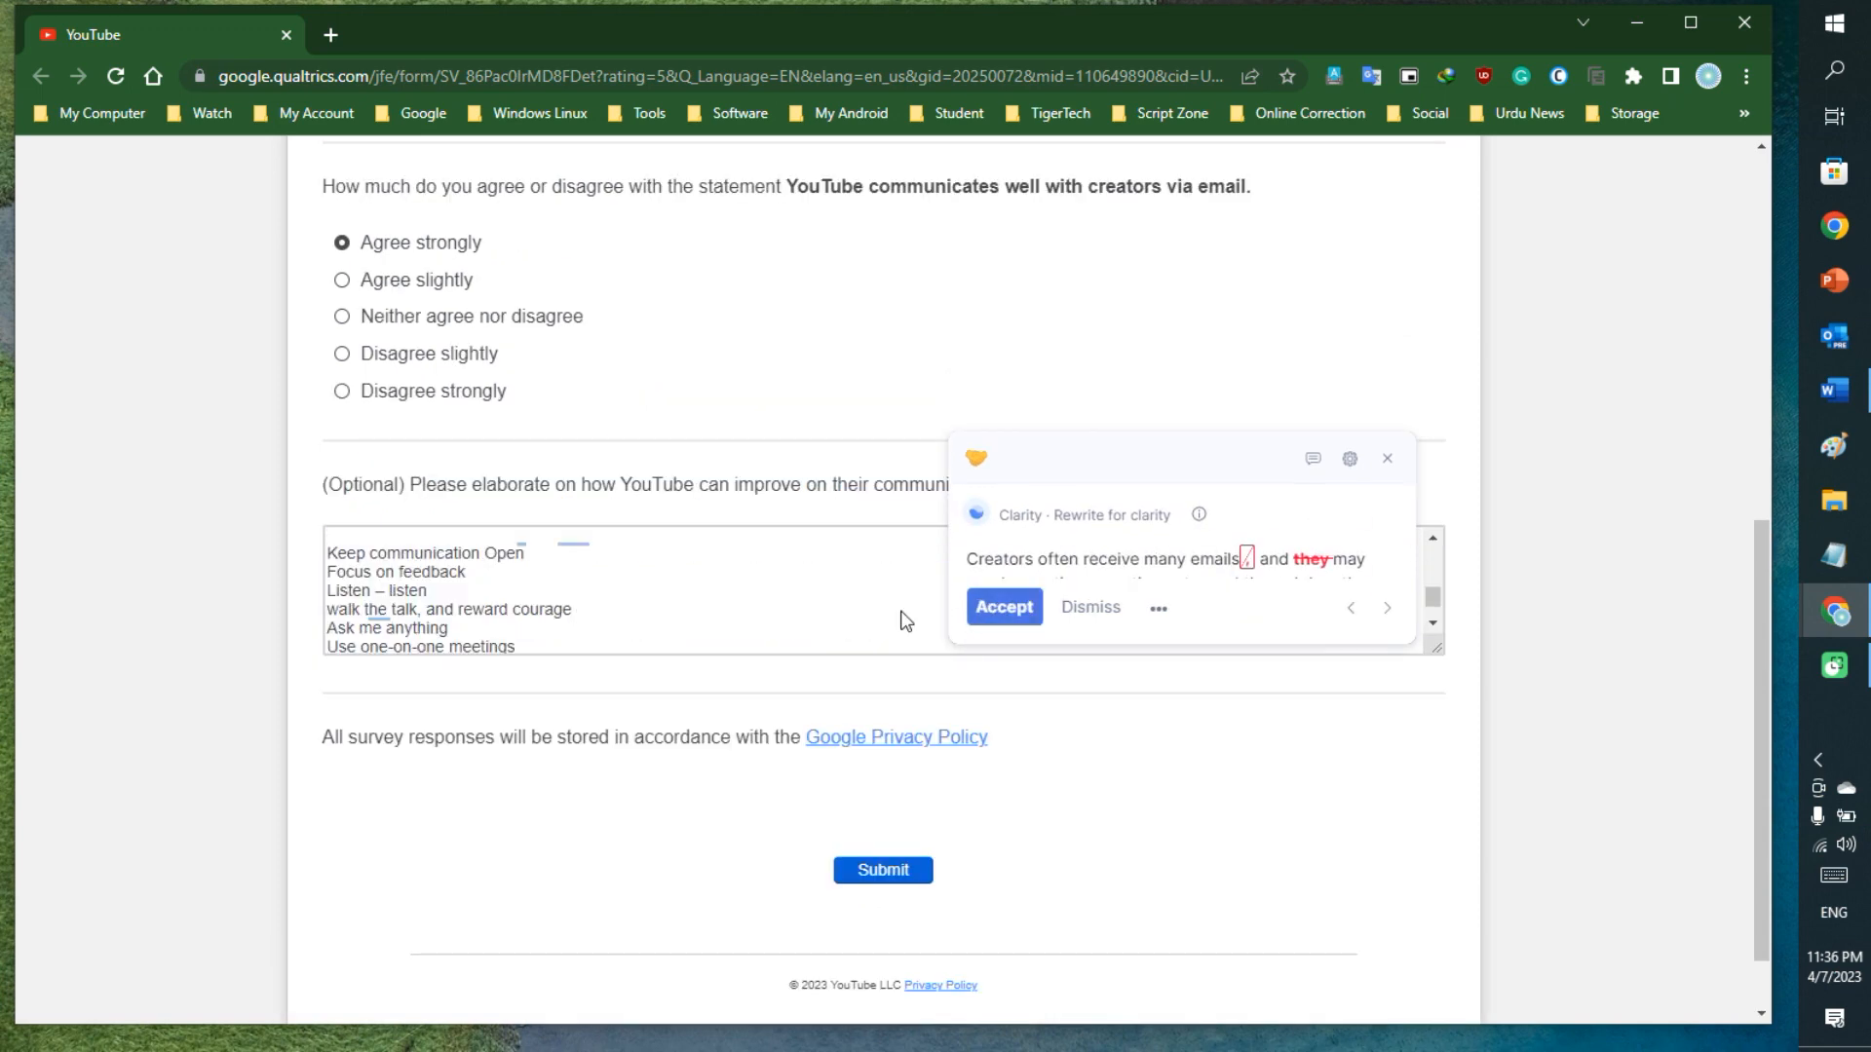
{"action": "left_click", "coordinate": [993, 612]}
{"action": "left_click", "coordinate": [1008, 612]}
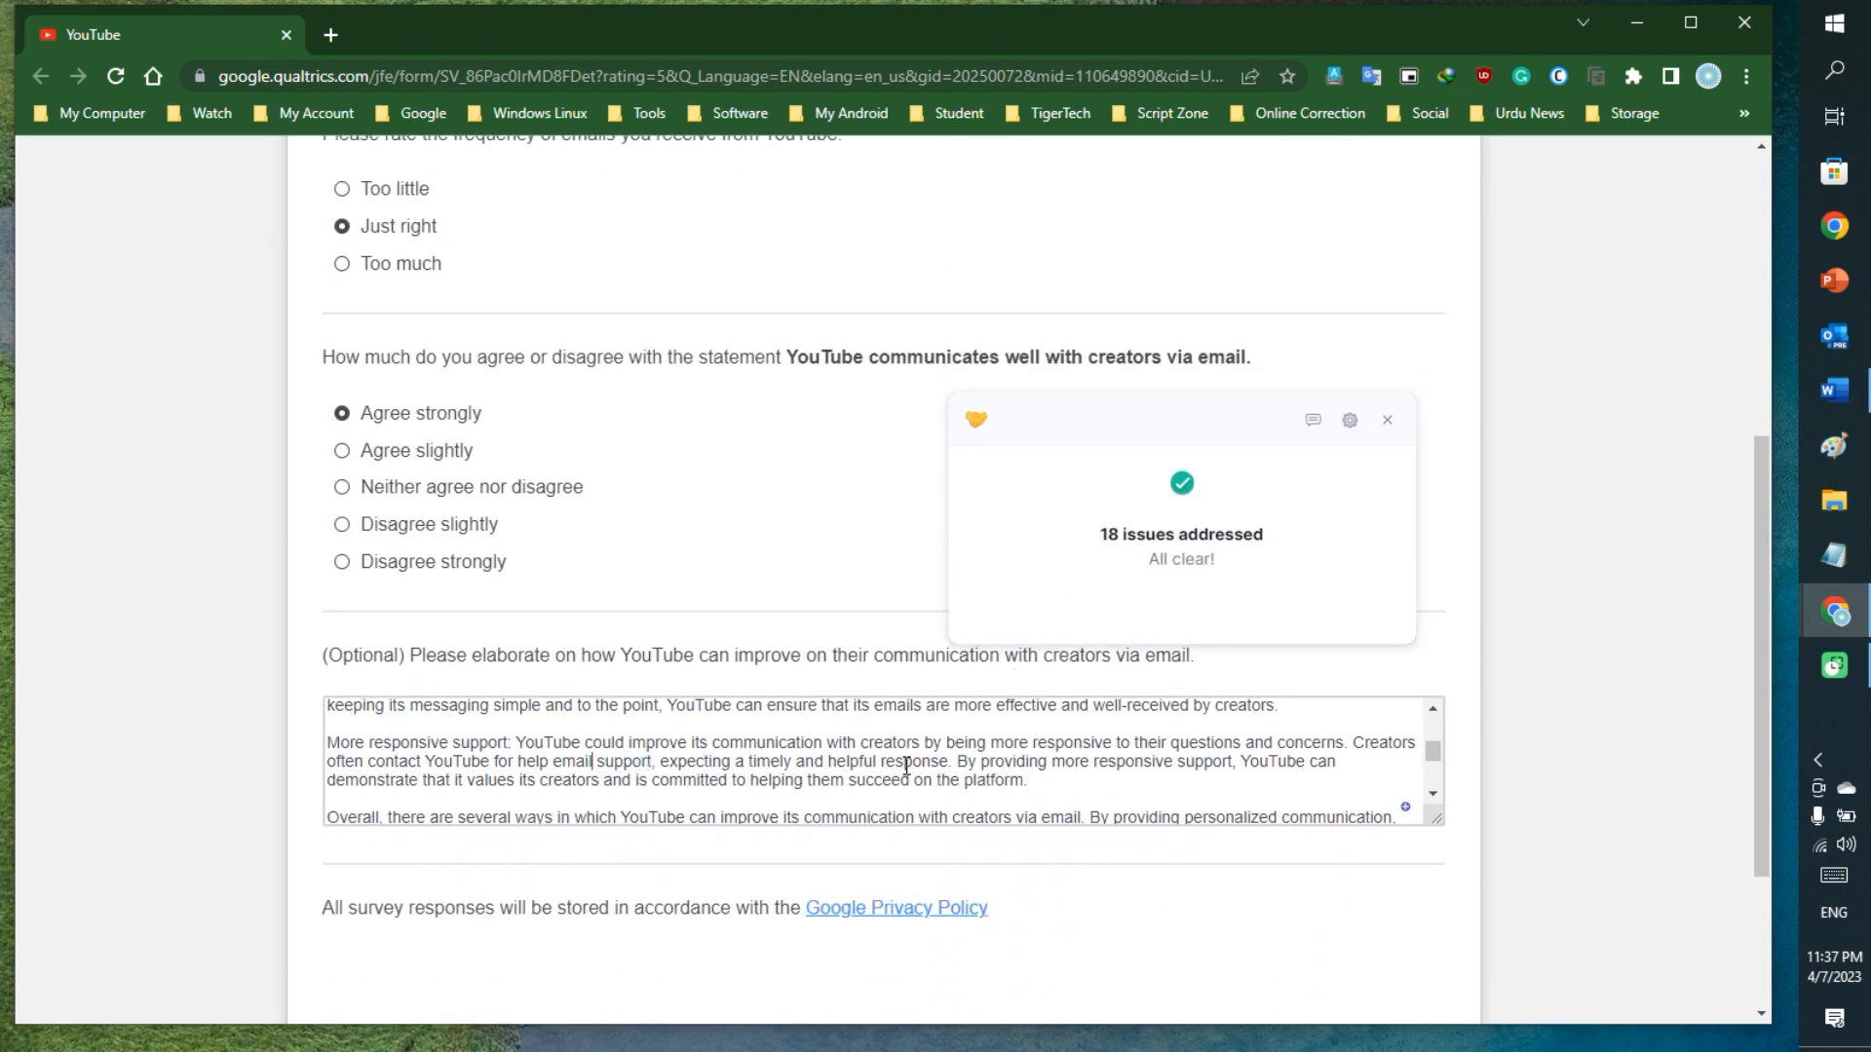
Review the corrected comment, submit the YouTube survey and close its window.
{"action": "scroll", "coordinate": [784, 771], "scroll_direction": "up", "scroll_amount": 7}
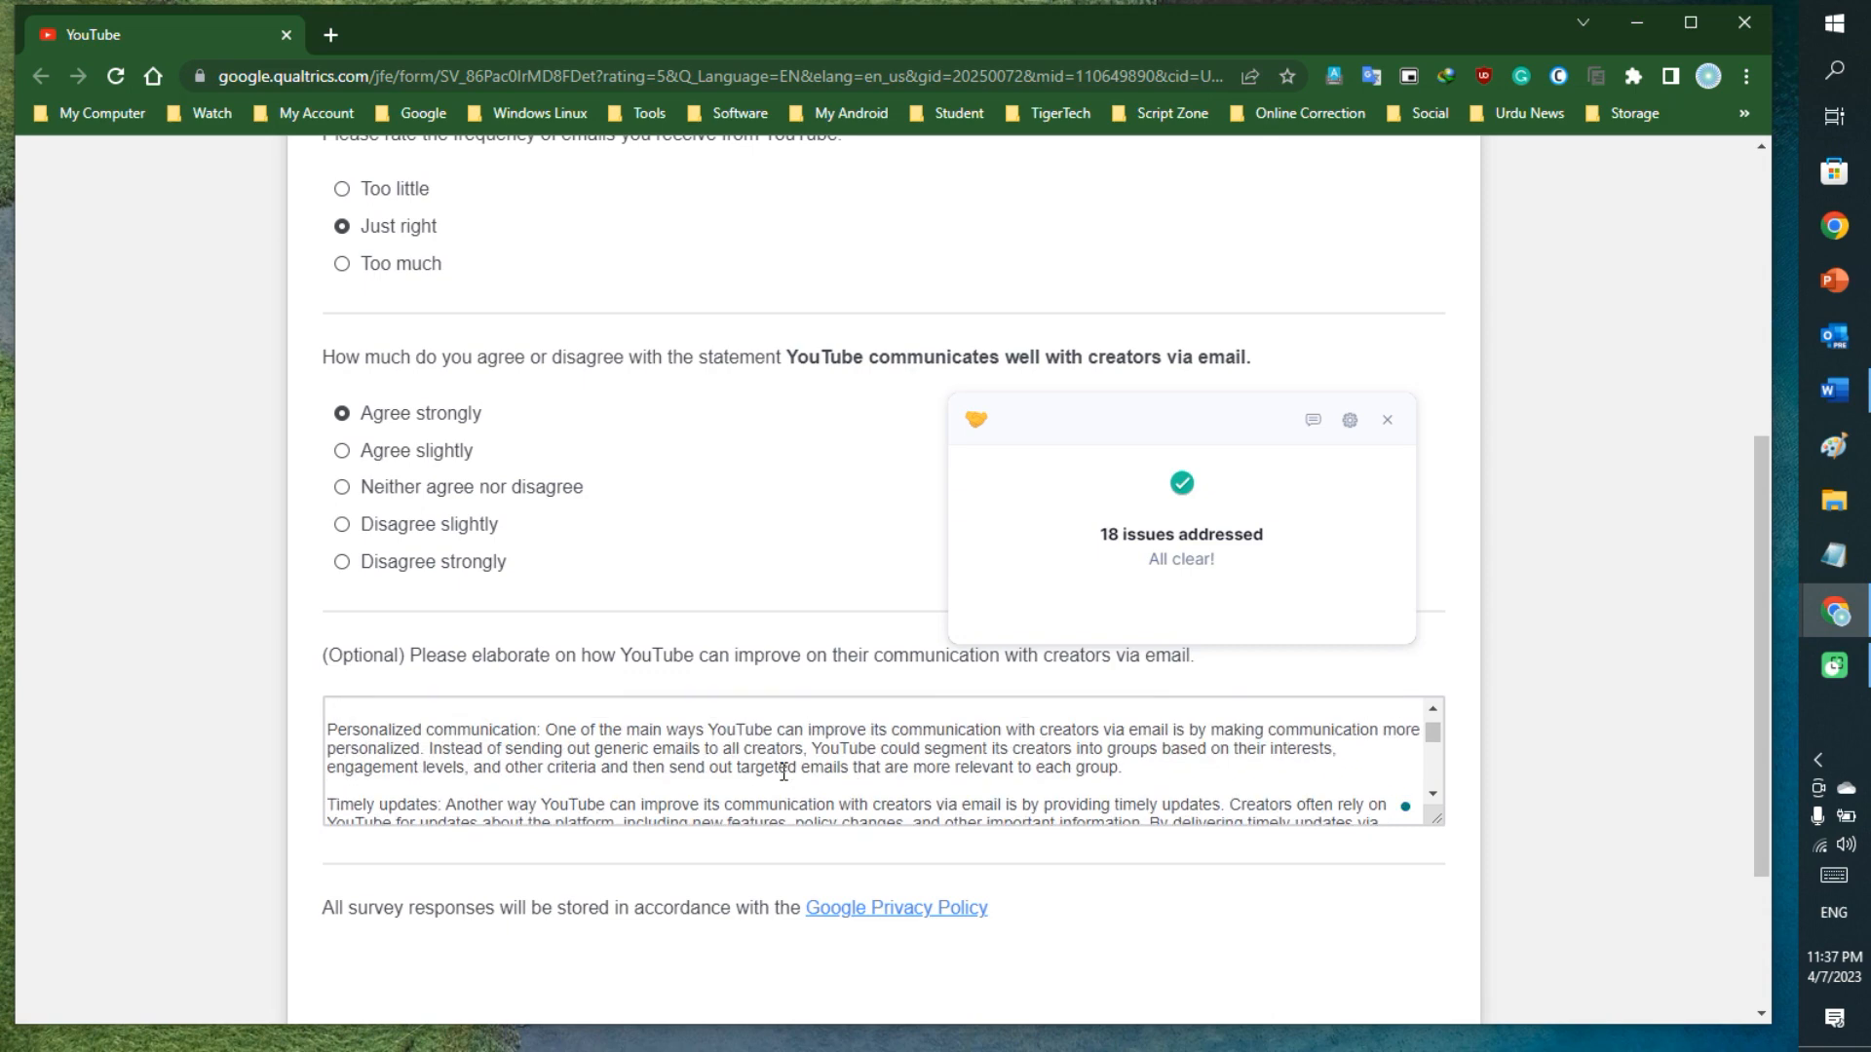
{"action": "scroll", "coordinate": [783, 771], "scroll_direction": "down", "scroll_amount": 5}
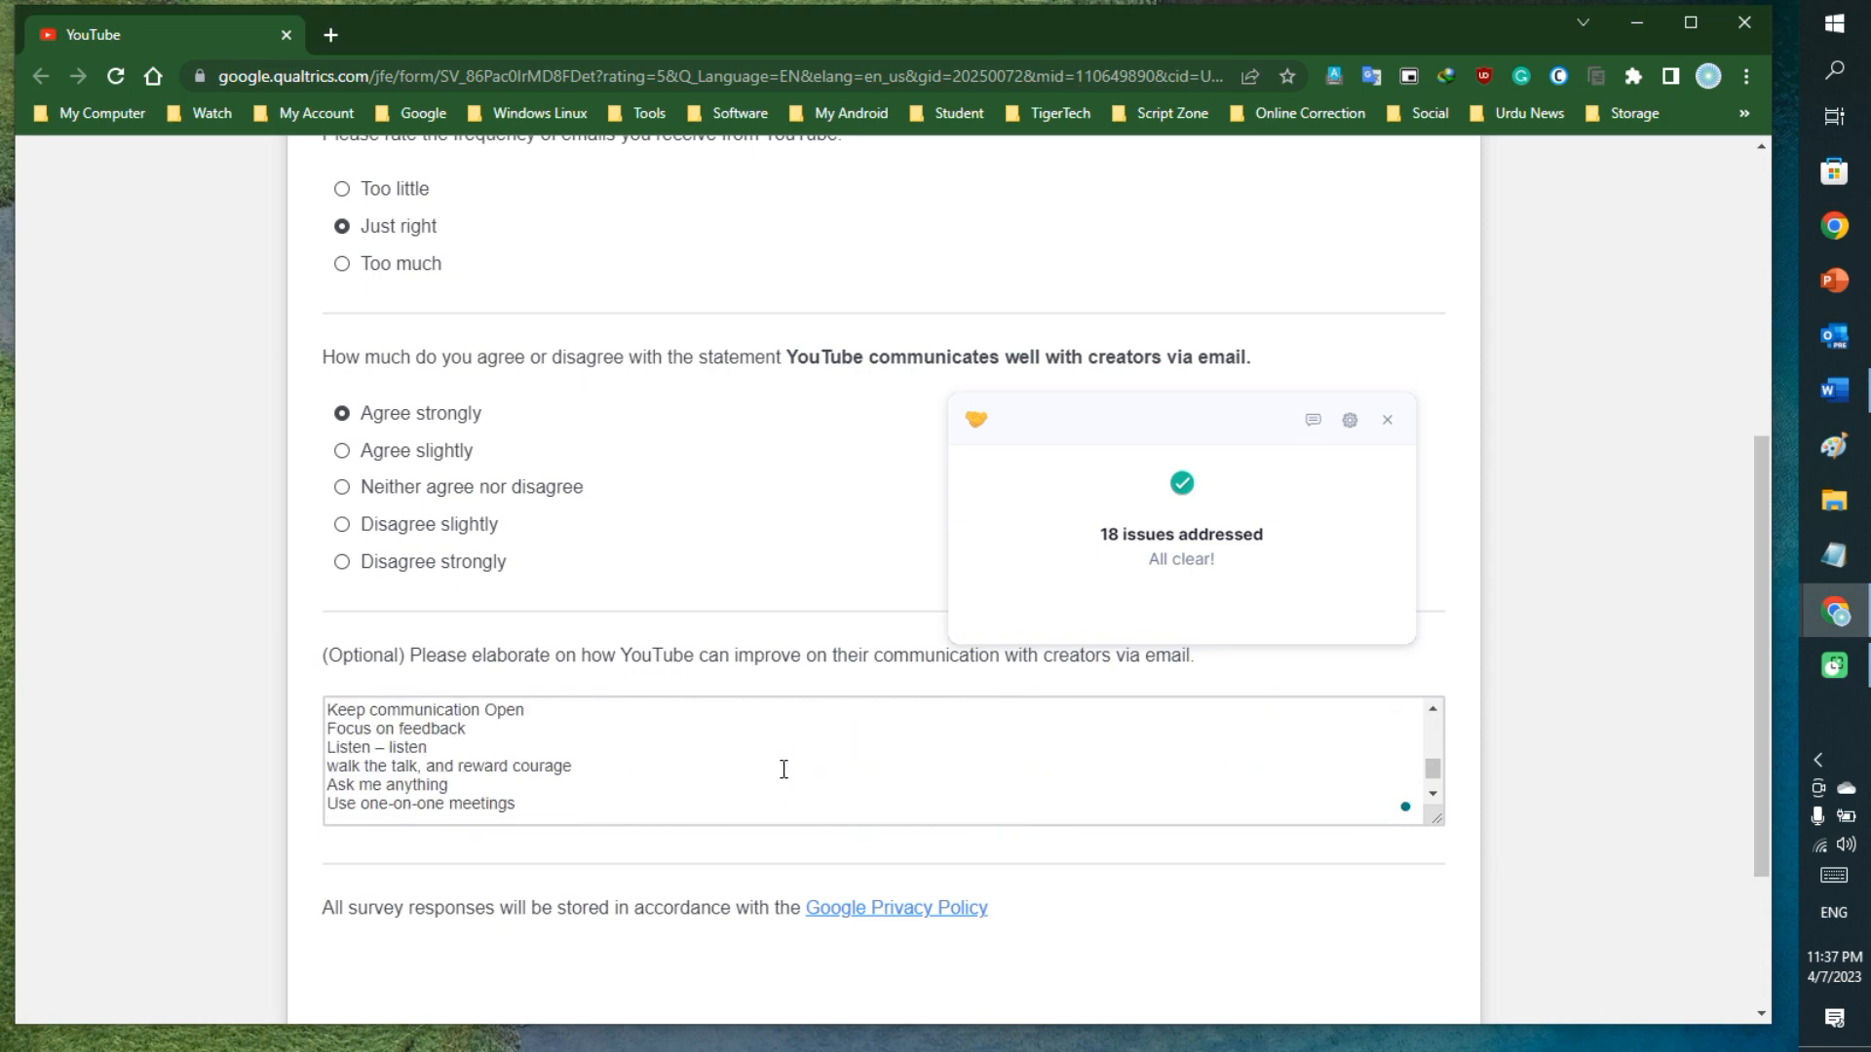
{"action": "scroll", "coordinate": [783, 766], "scroll_direction": "up", "scroll_amount": 5}
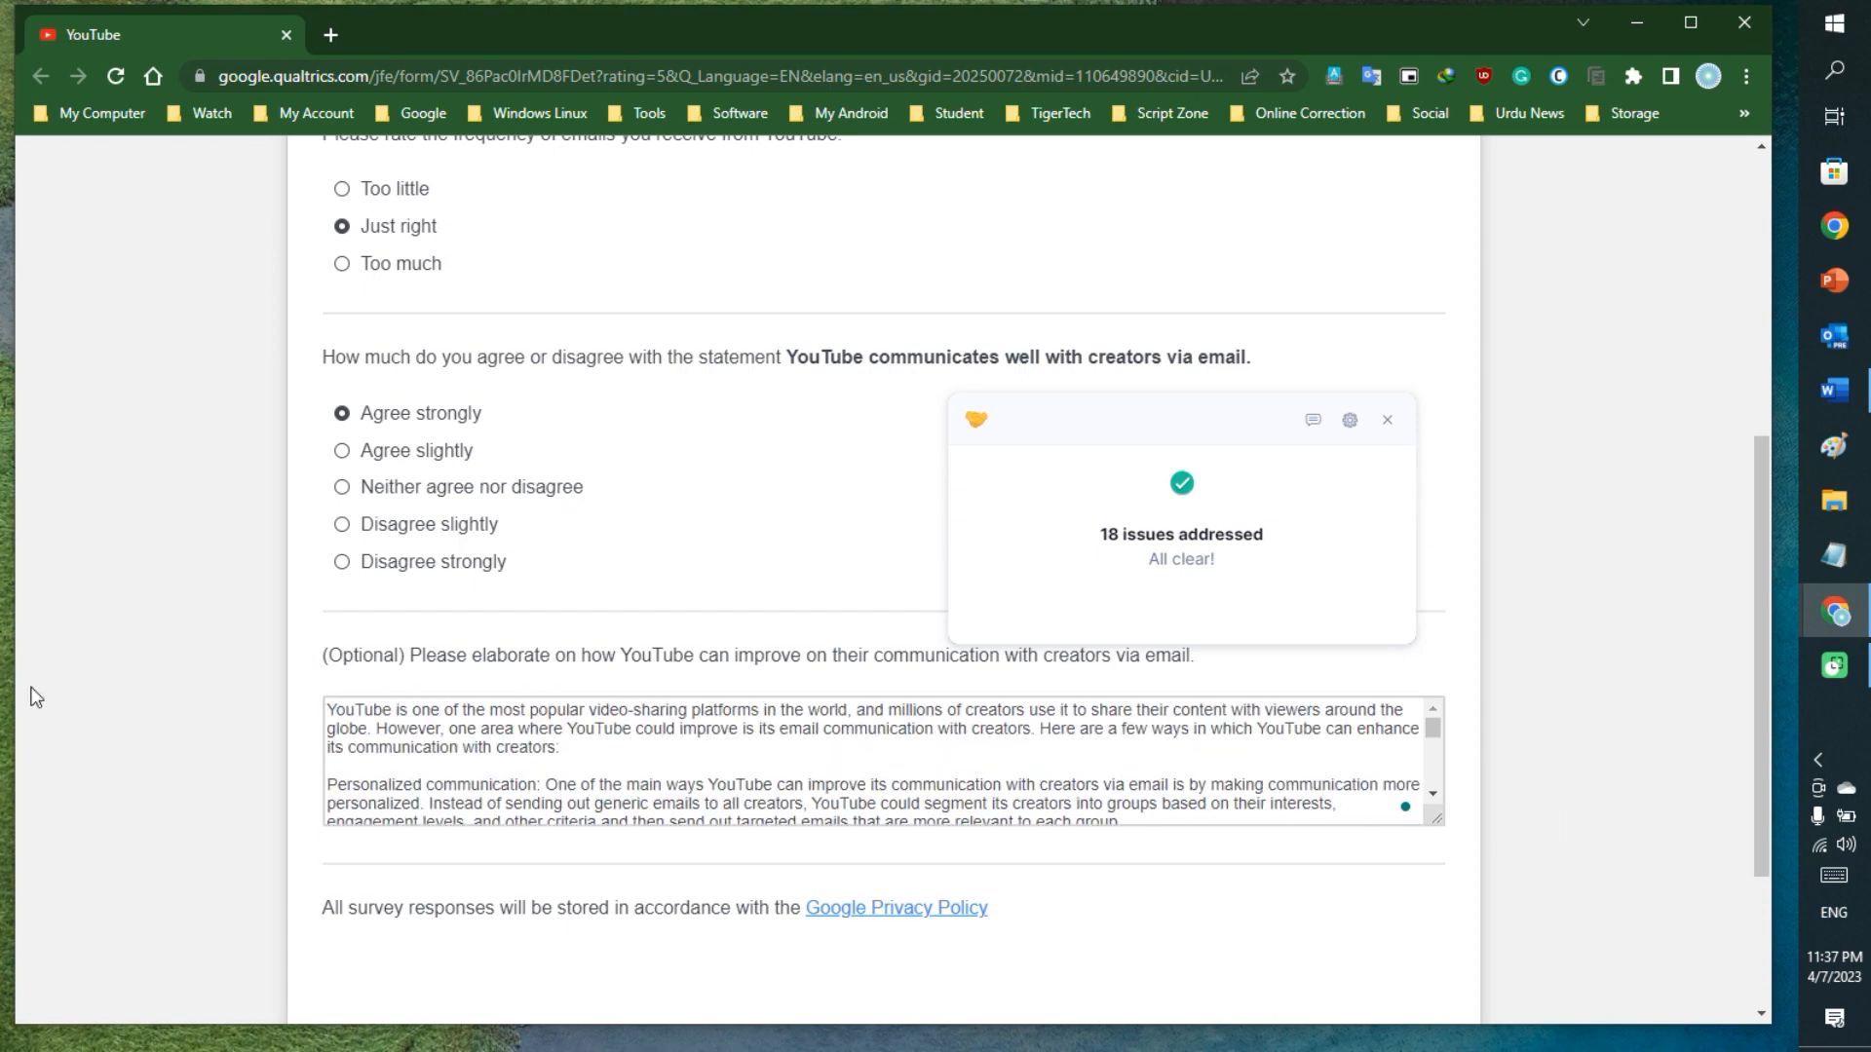
{"action": "scroll", "coordinate": [271, 844], "scroll_direction": "down", "scroll_amount": 3}
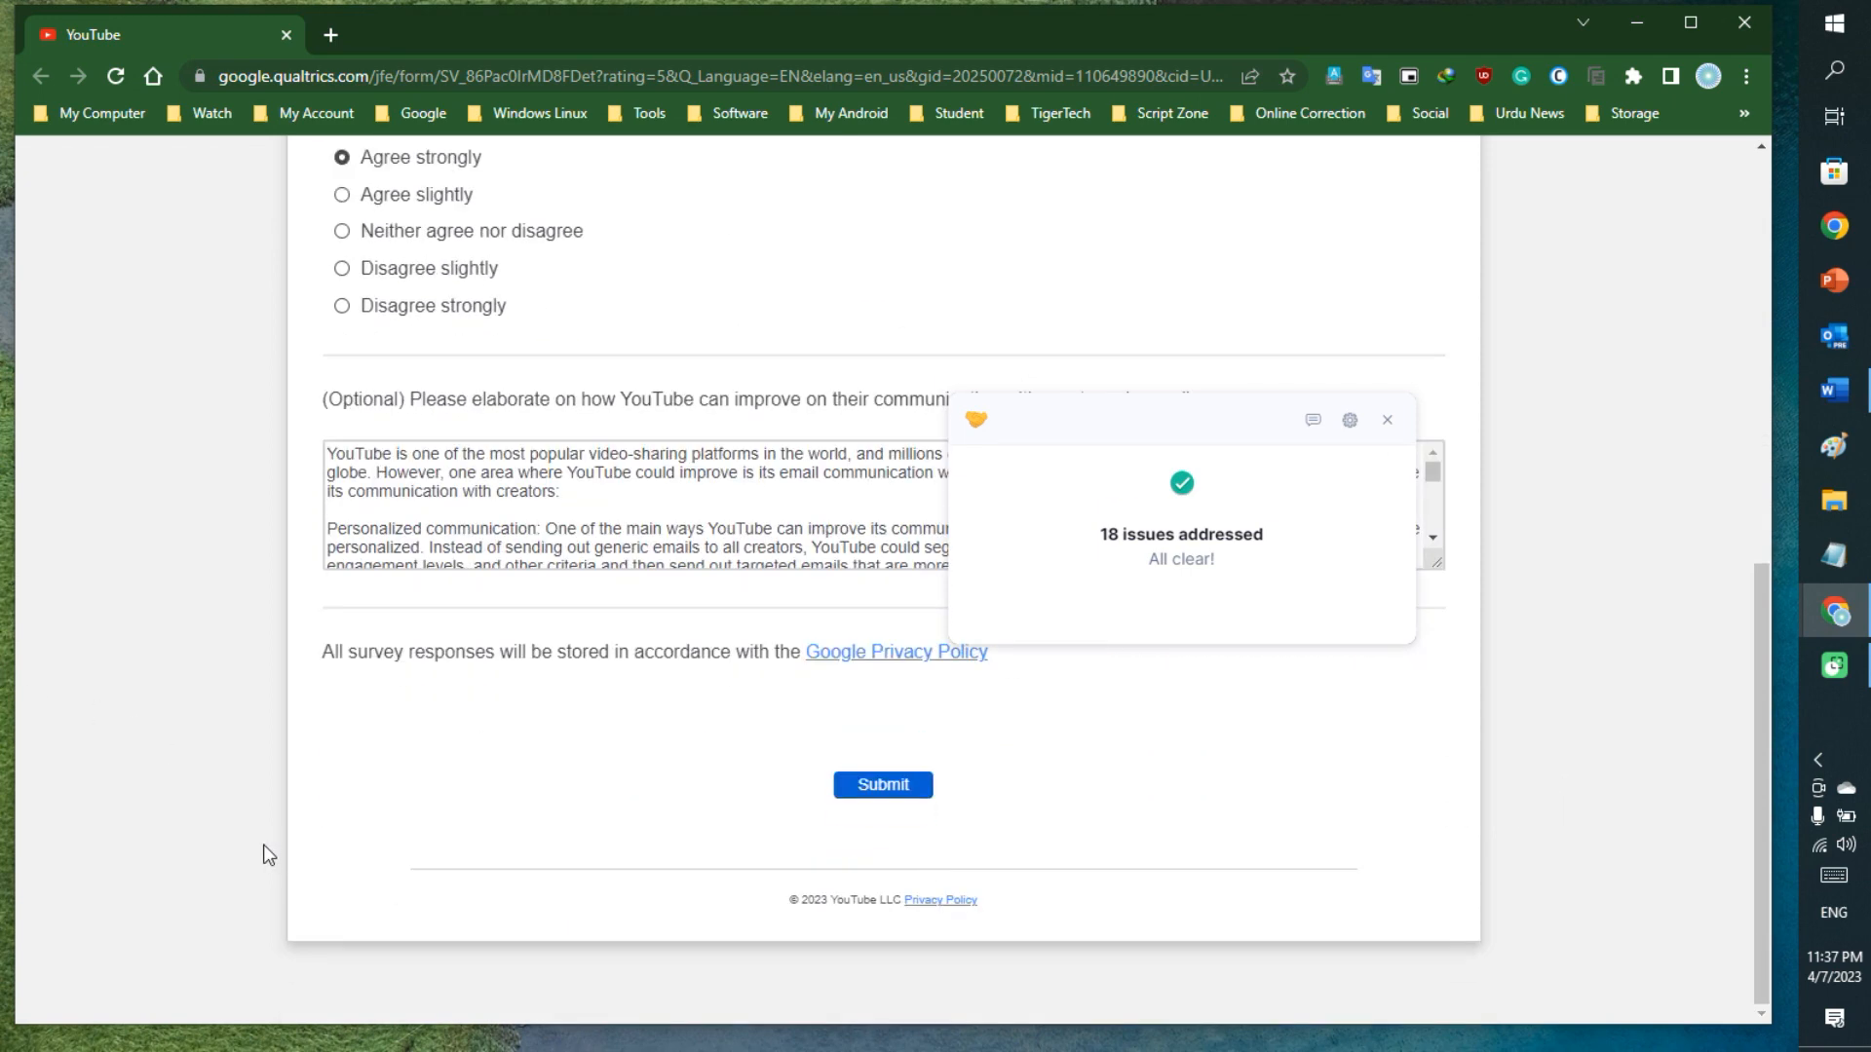
{"action": "left_click", "coordinate": [889, 792]}
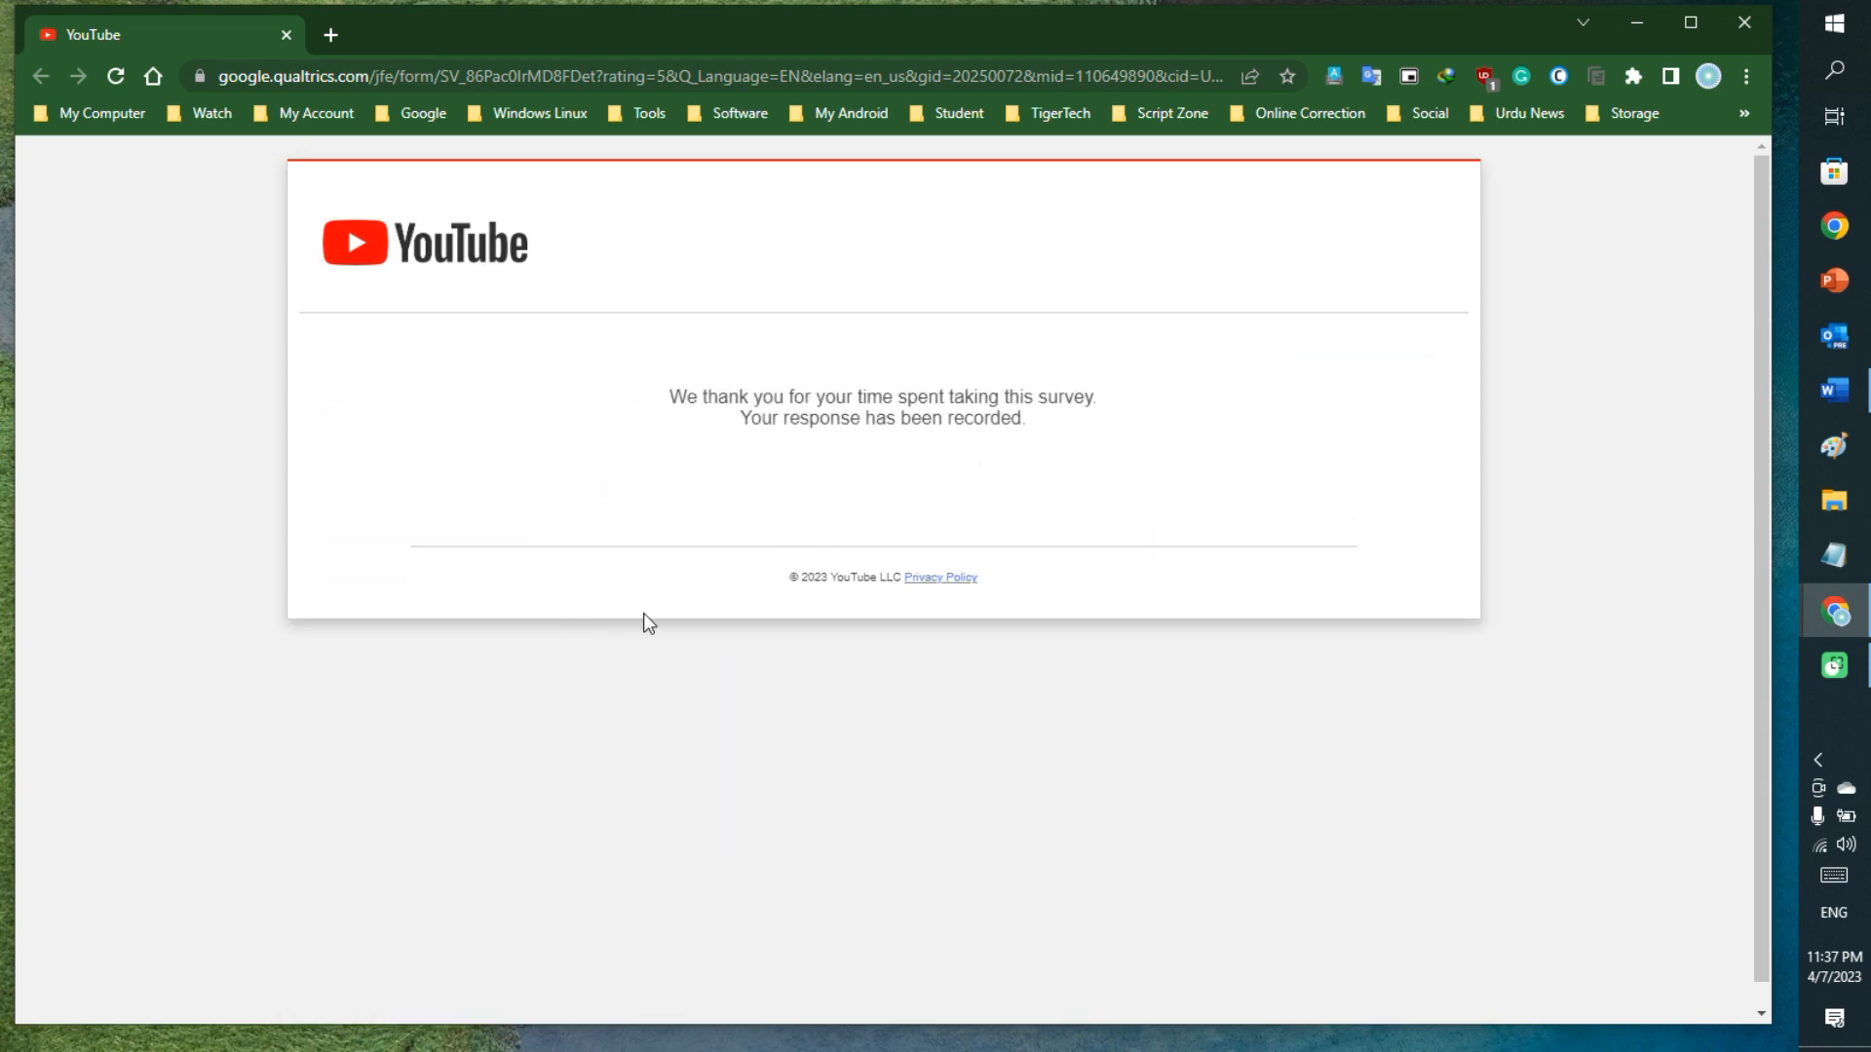
{"action": "left_click", "coordinate": [1752, 26]}
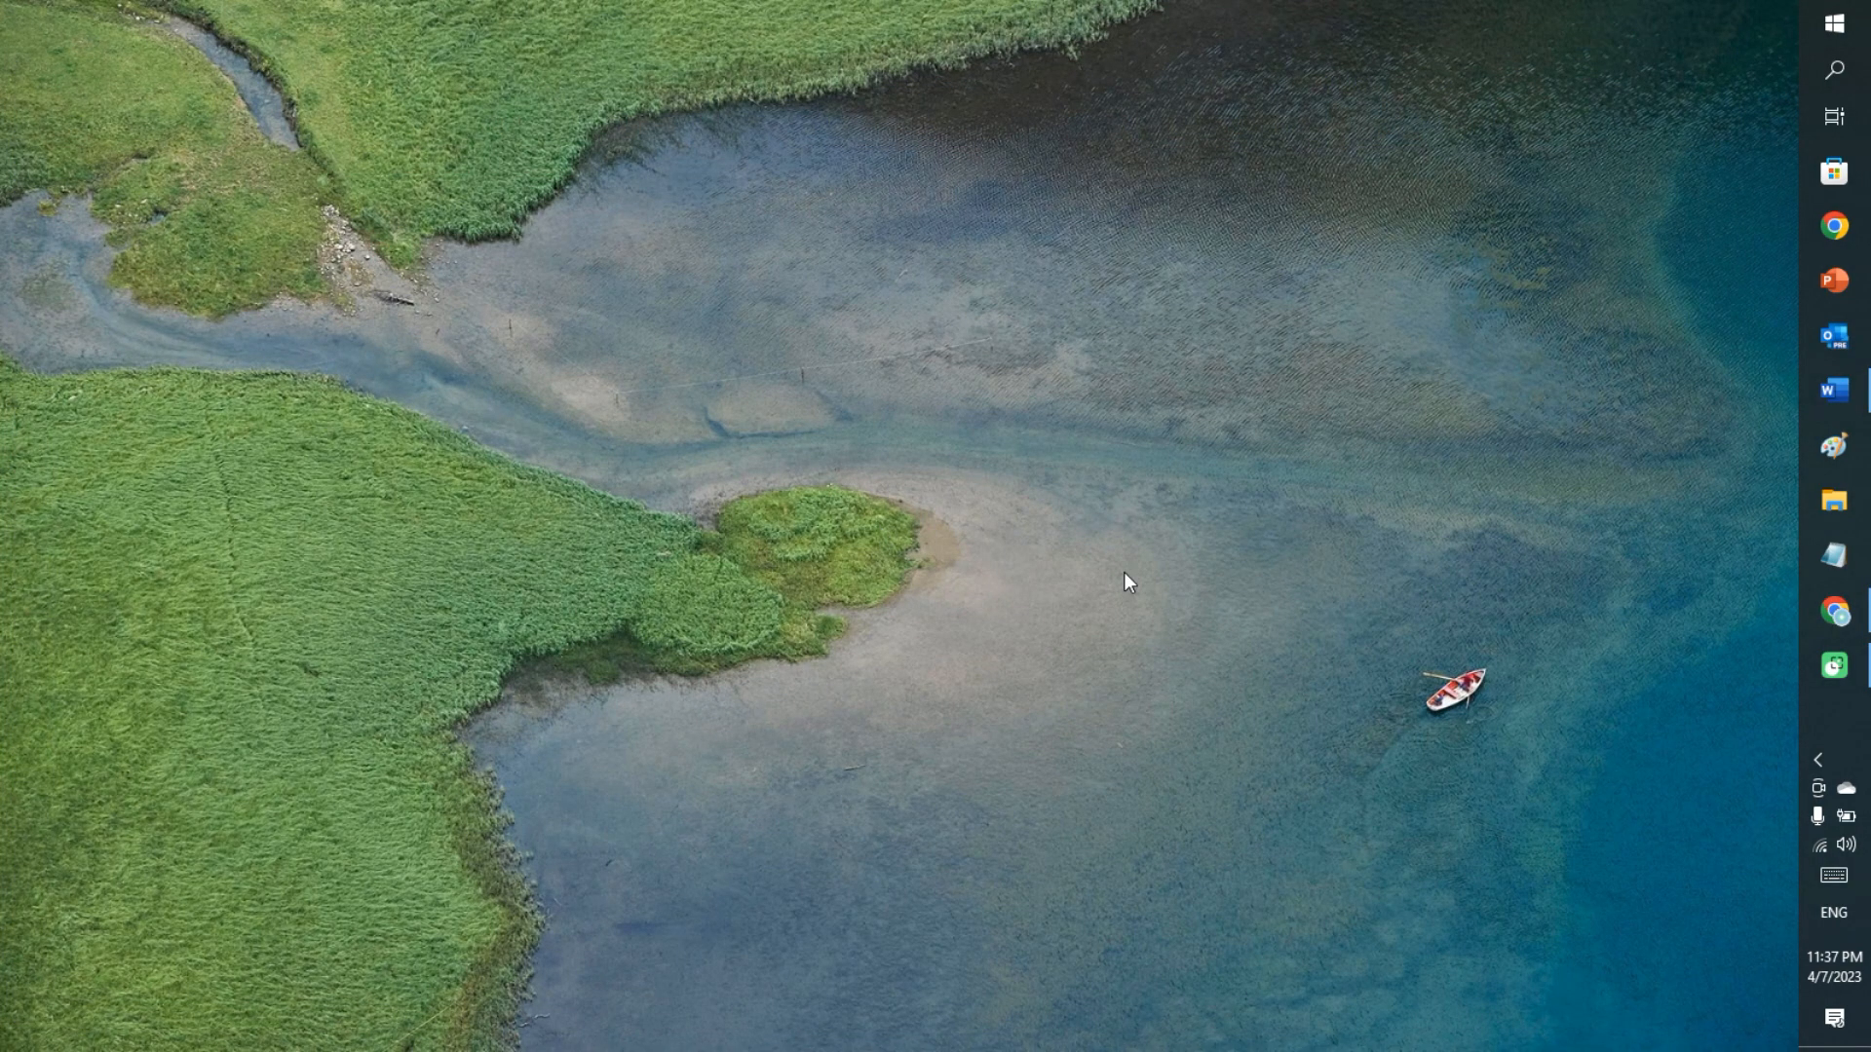
Switch to the "Urdu is dying" Gmail draft, open Grammarly's suggestions and sign back in to Grammarly Premium.
{"action": "left_click", "coordinate": [1835, 611]}
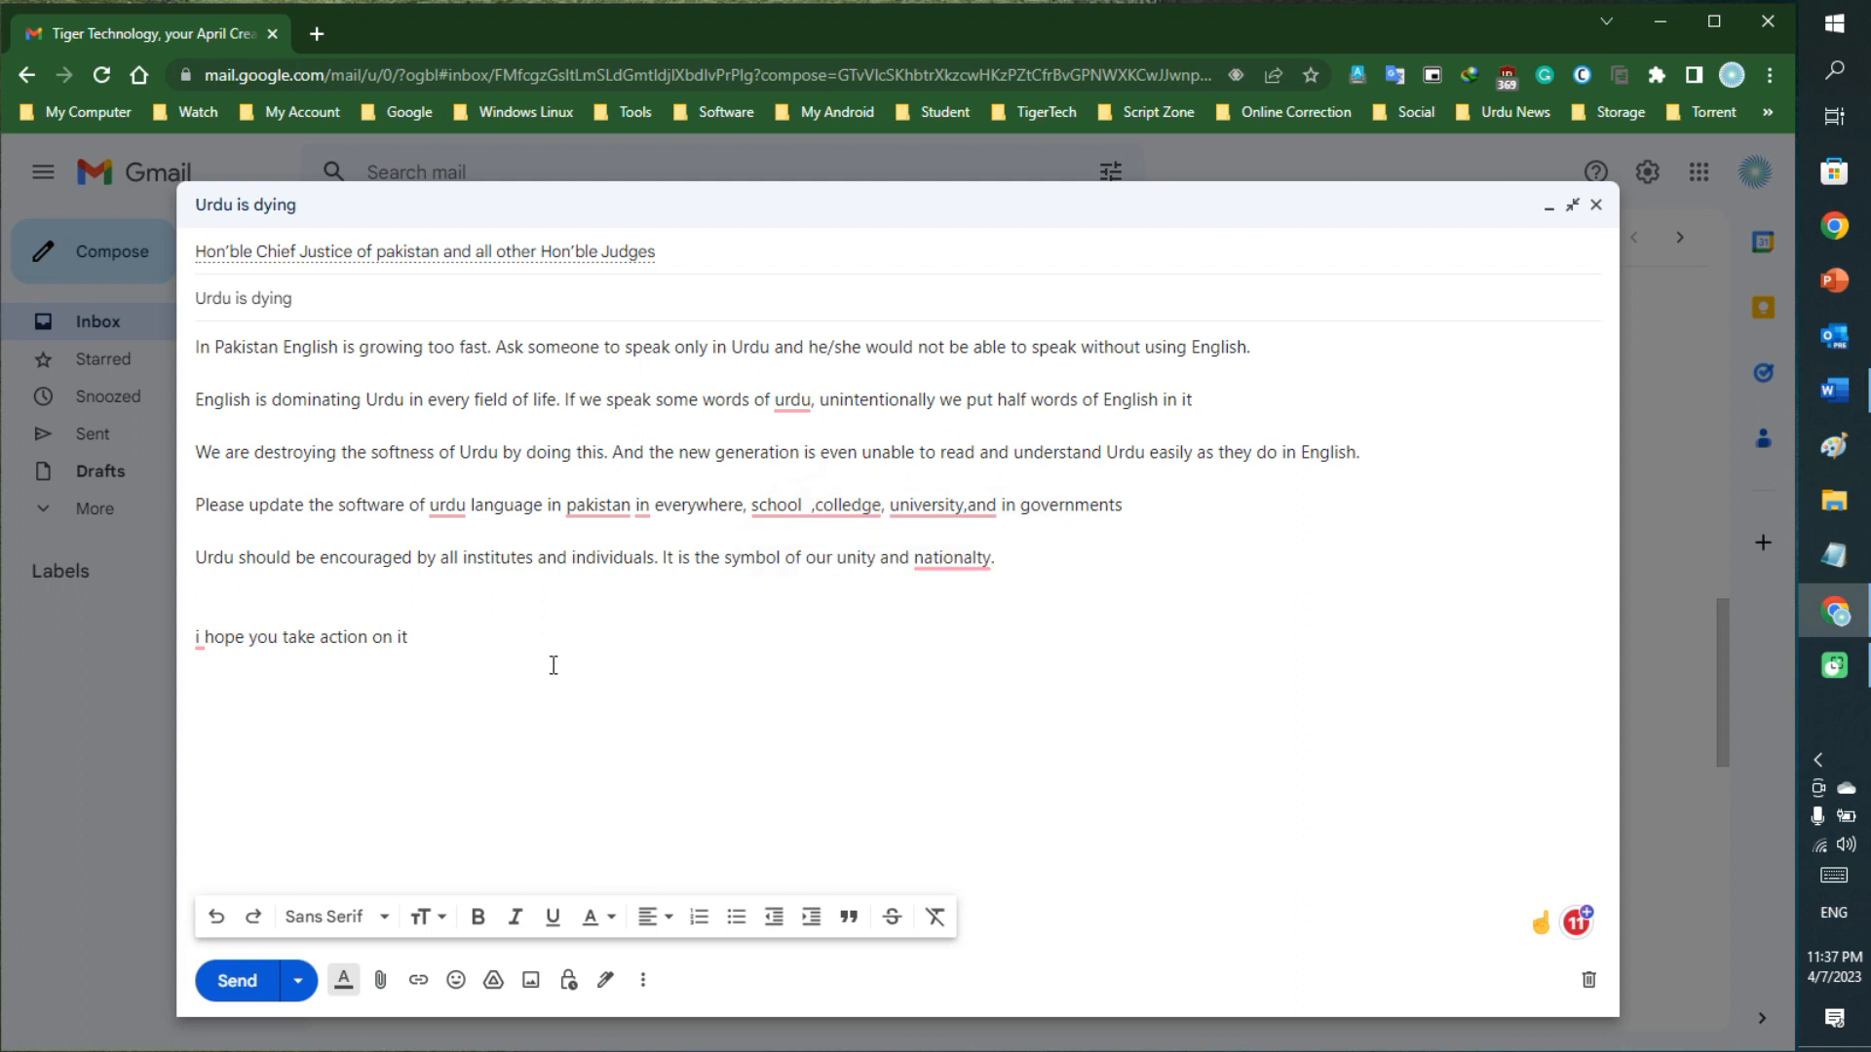
{"action": "left_click", "coordinate": [1578, 926]}
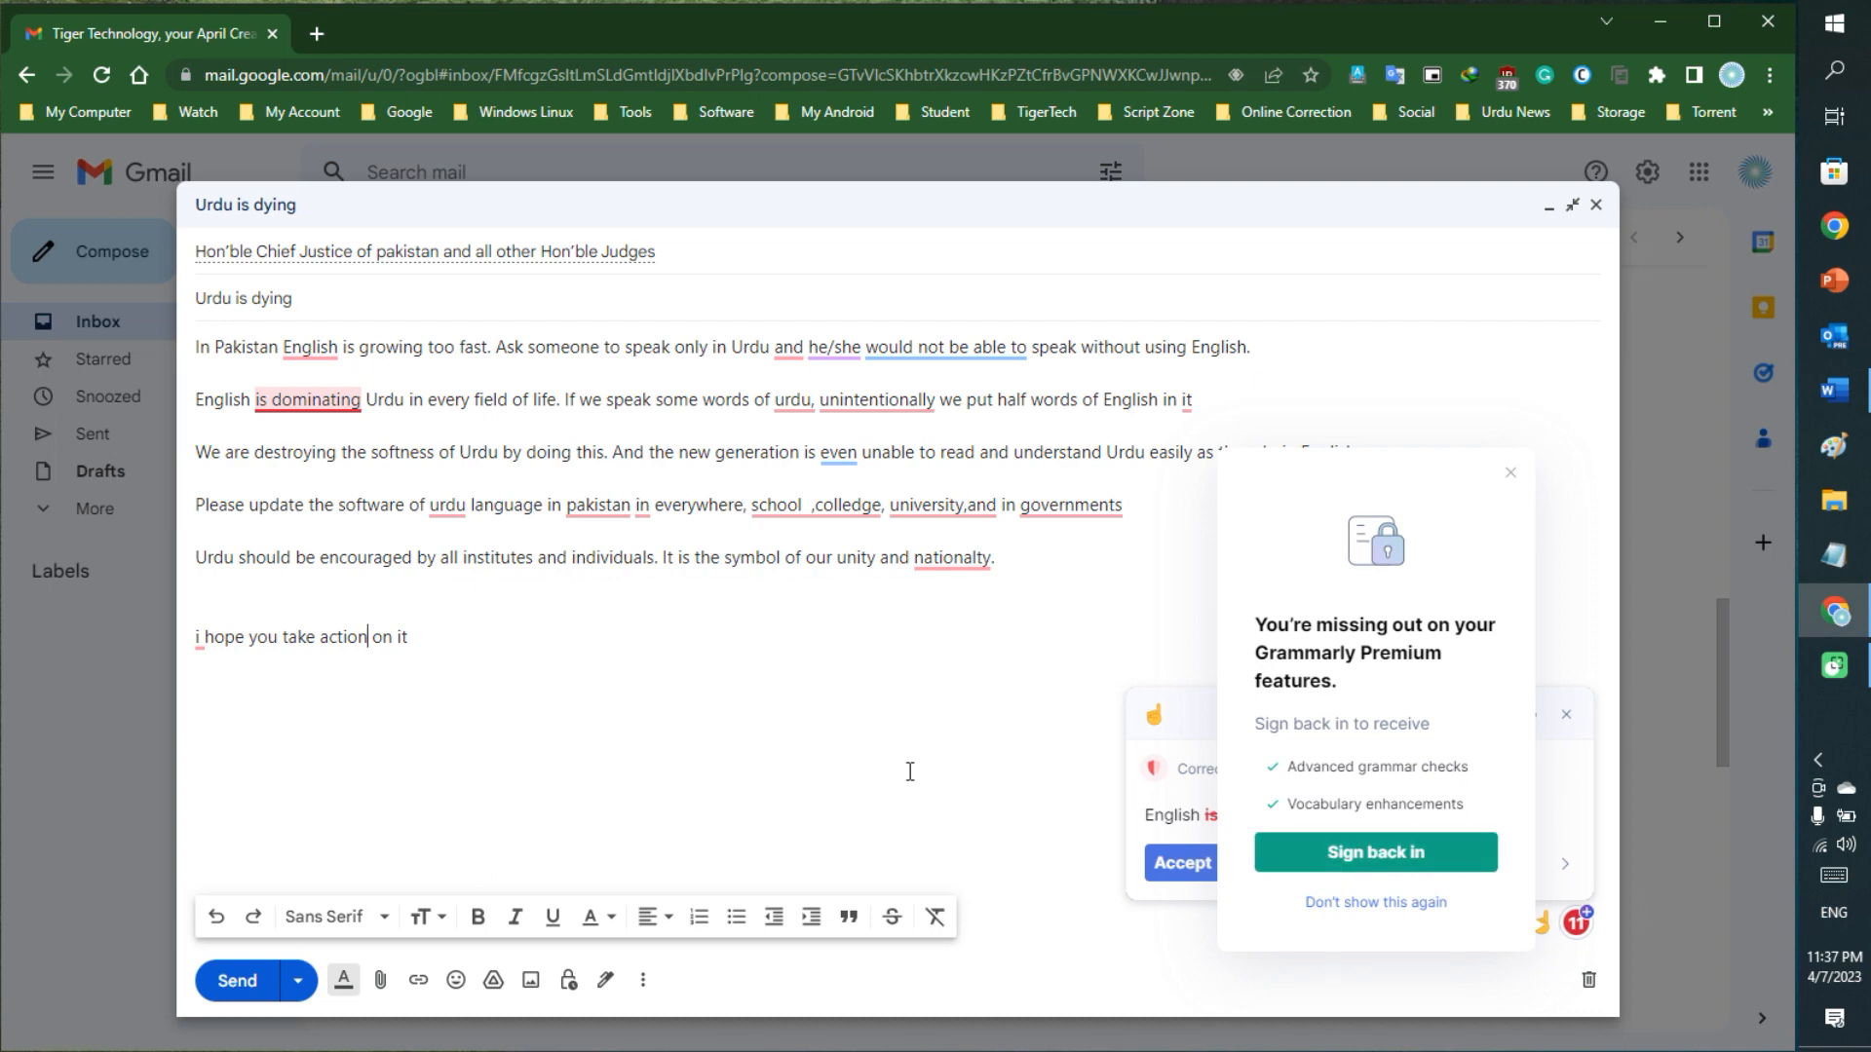
{"action": "left_click", "coordinate": [1340, 856]}
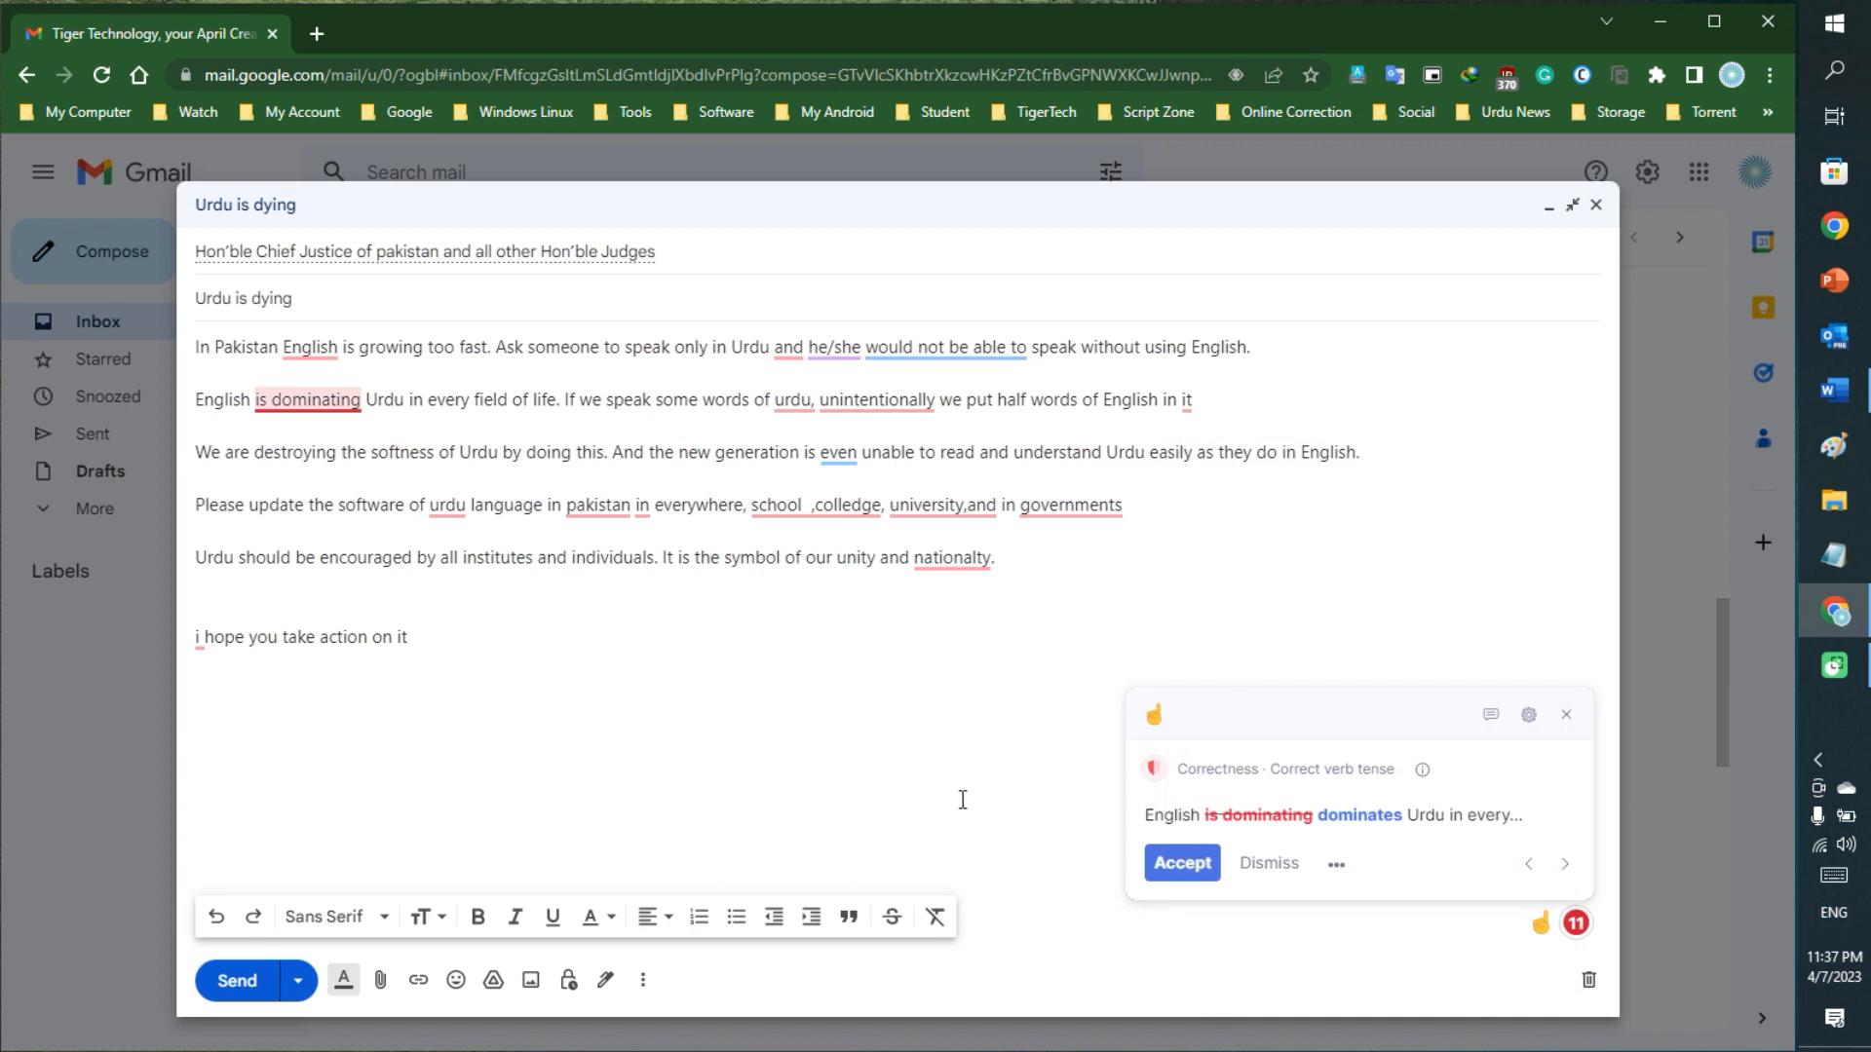
Correct the second paragraph with "dominates", "Urdu,", "unintentionally," and a final period, and rewrite the "new generation" sentence for clarity.
{"action": "left_click", "coordinate": [1183, 868]}
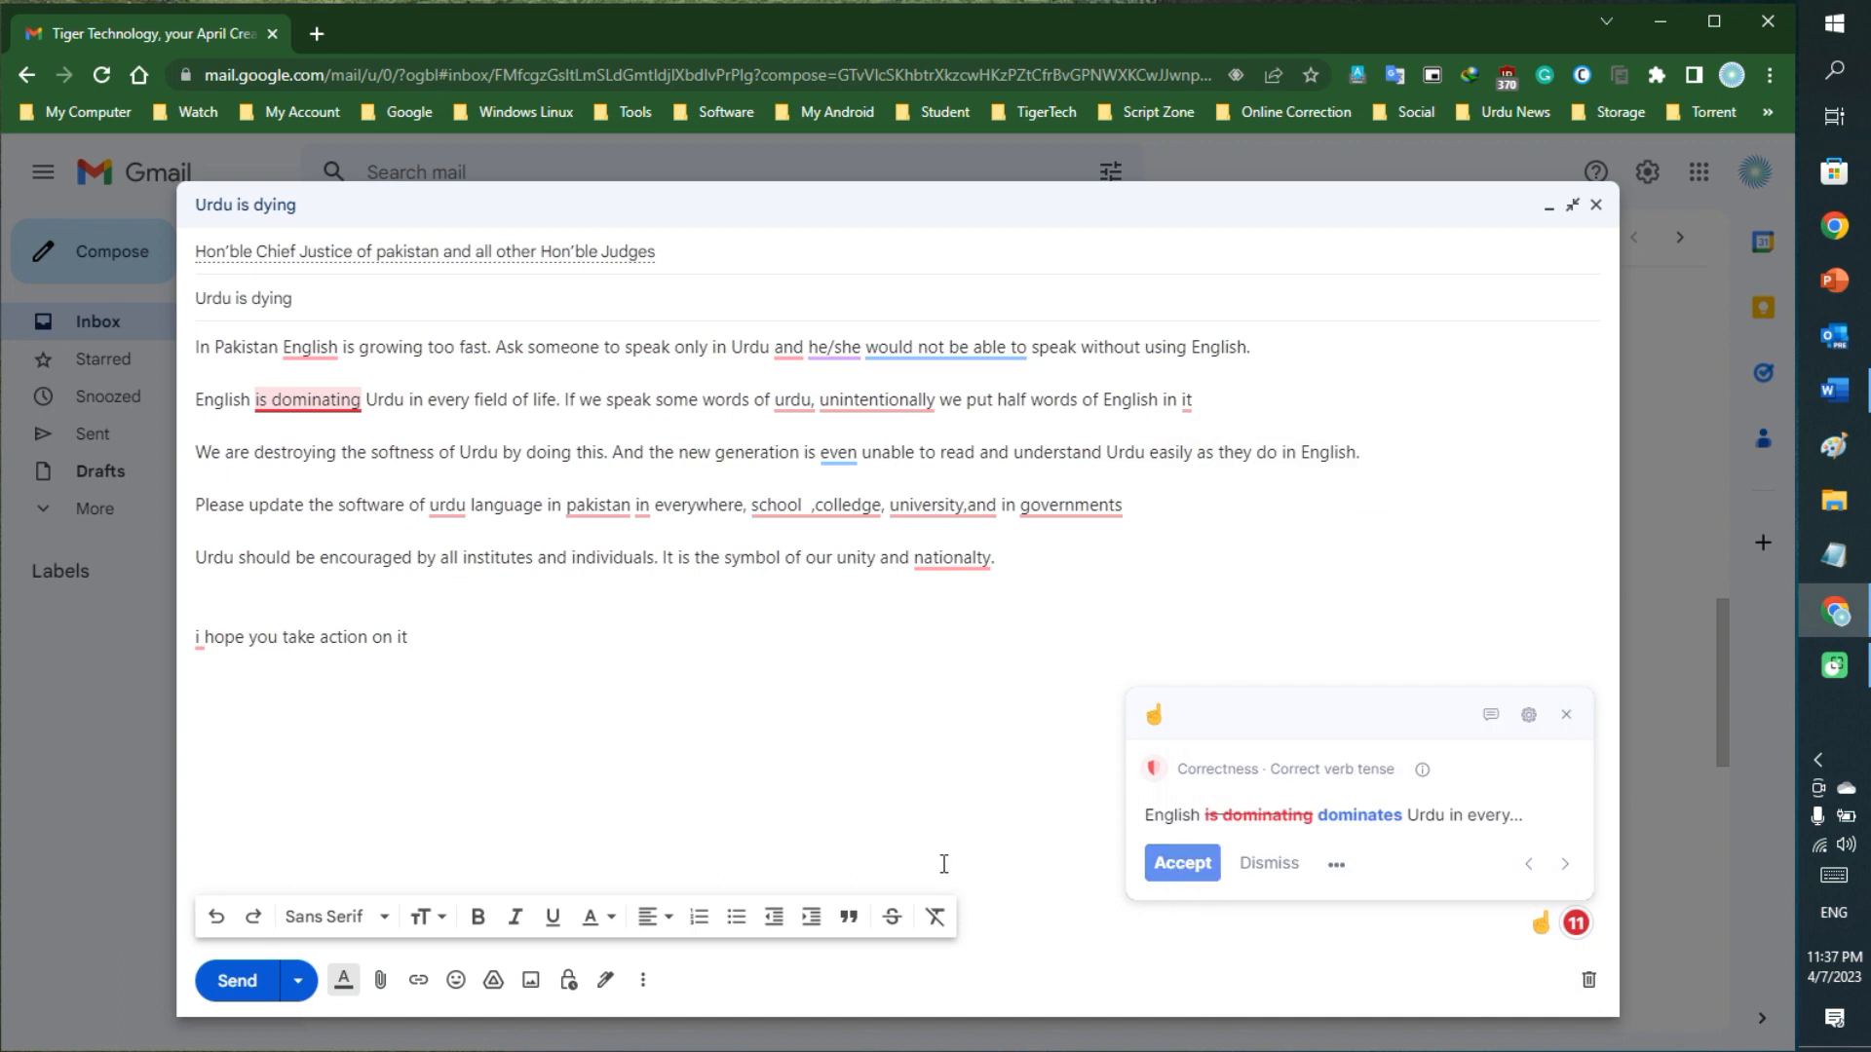
{"action": "left_click", "coordinate": [1169, 867]}
{"action": "left_click", "coordinate": [1179, 866]}
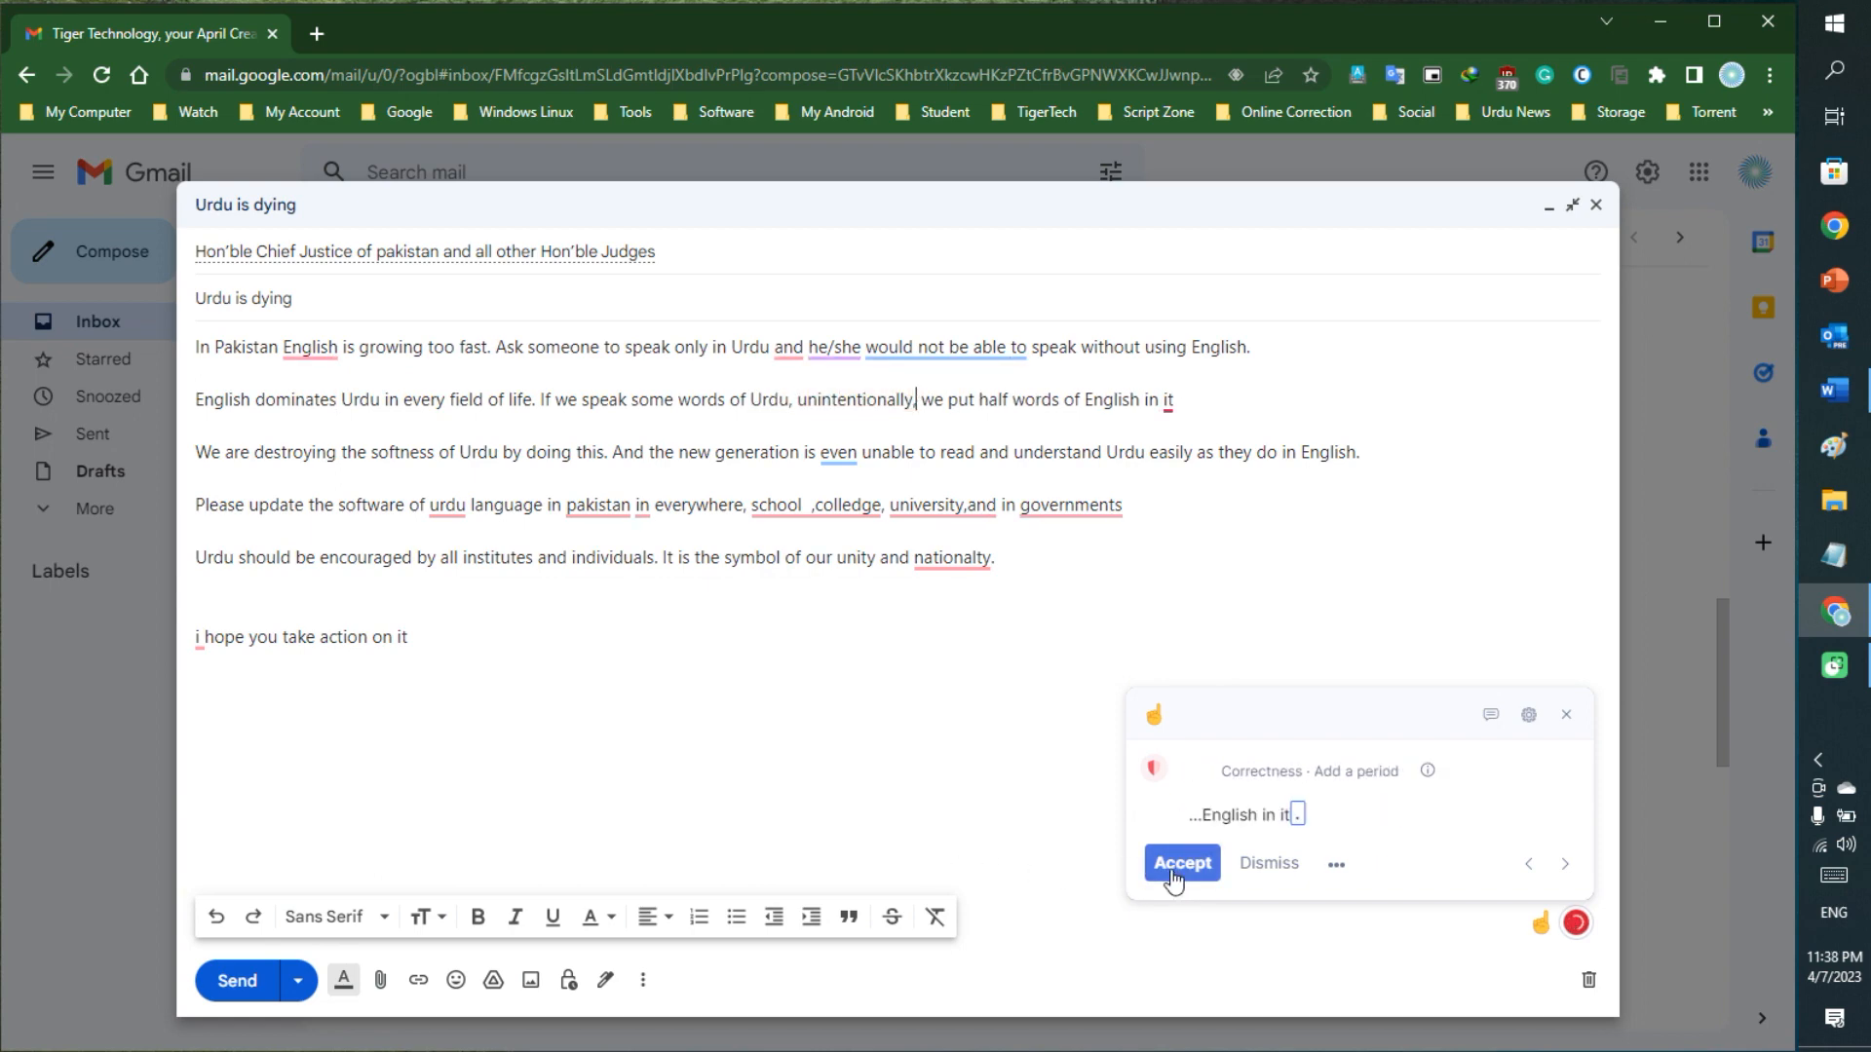
{"action": "left_click", "coordinate": [1179, 866]}
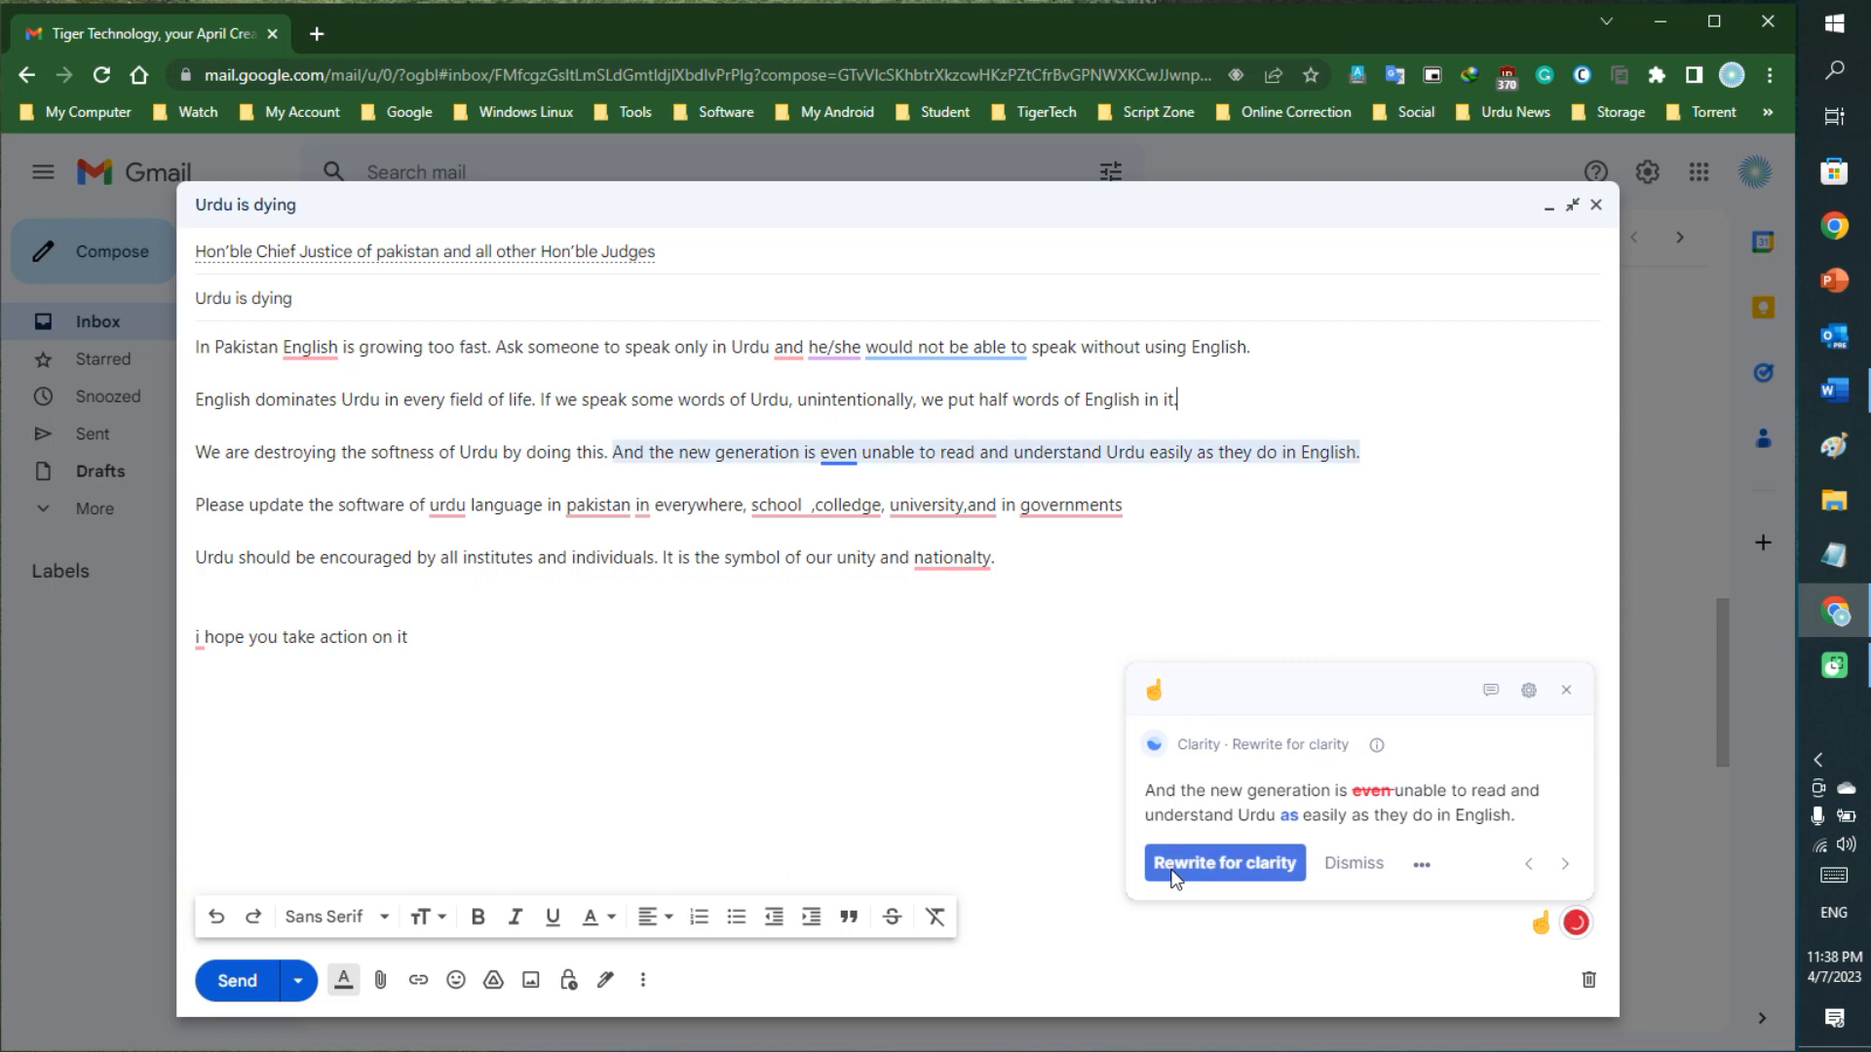
{"action": "left_click", "coordinate": [1176, 865]}
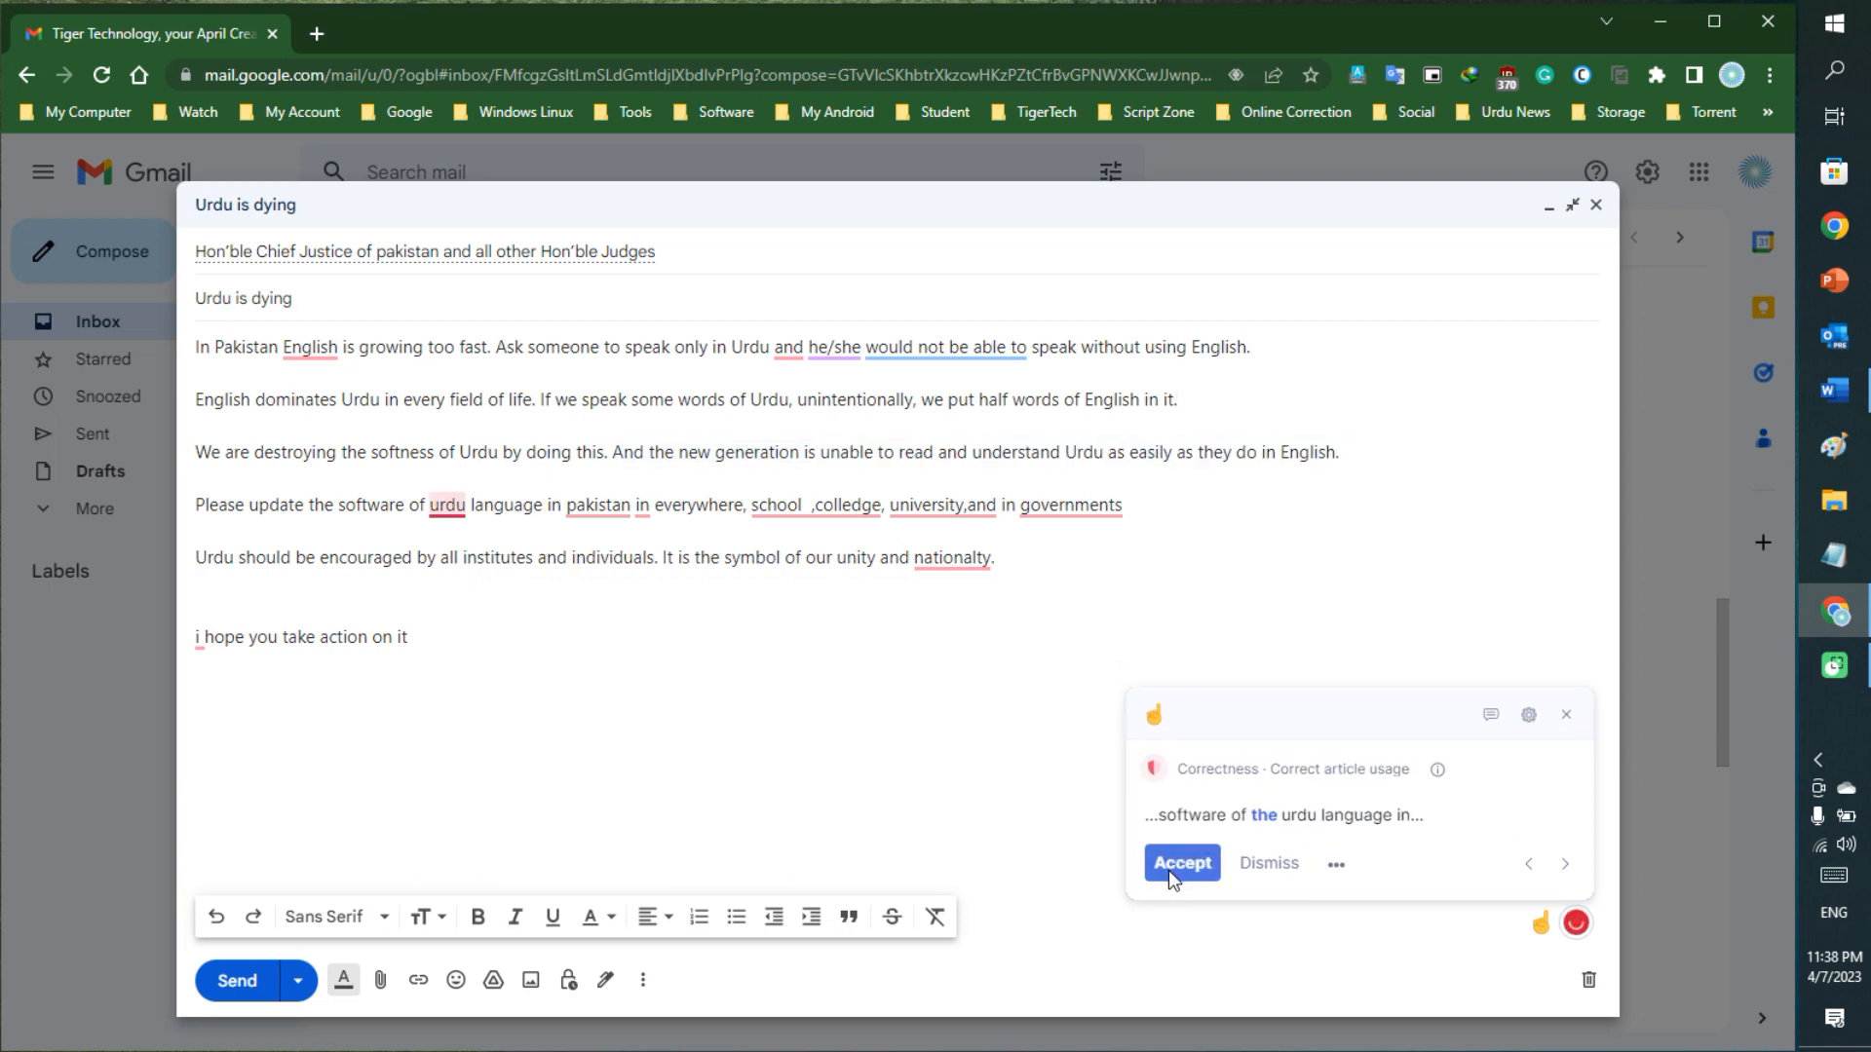
Correct the software paragraph with "the Urdu", "Pakistan", "schools, colleges, universities,", a space before "and", and a final period.
{"action": "left_click", "coordinate": [1170, 866]}
{"action": "left_click", "coordinate": [1169, 866]}
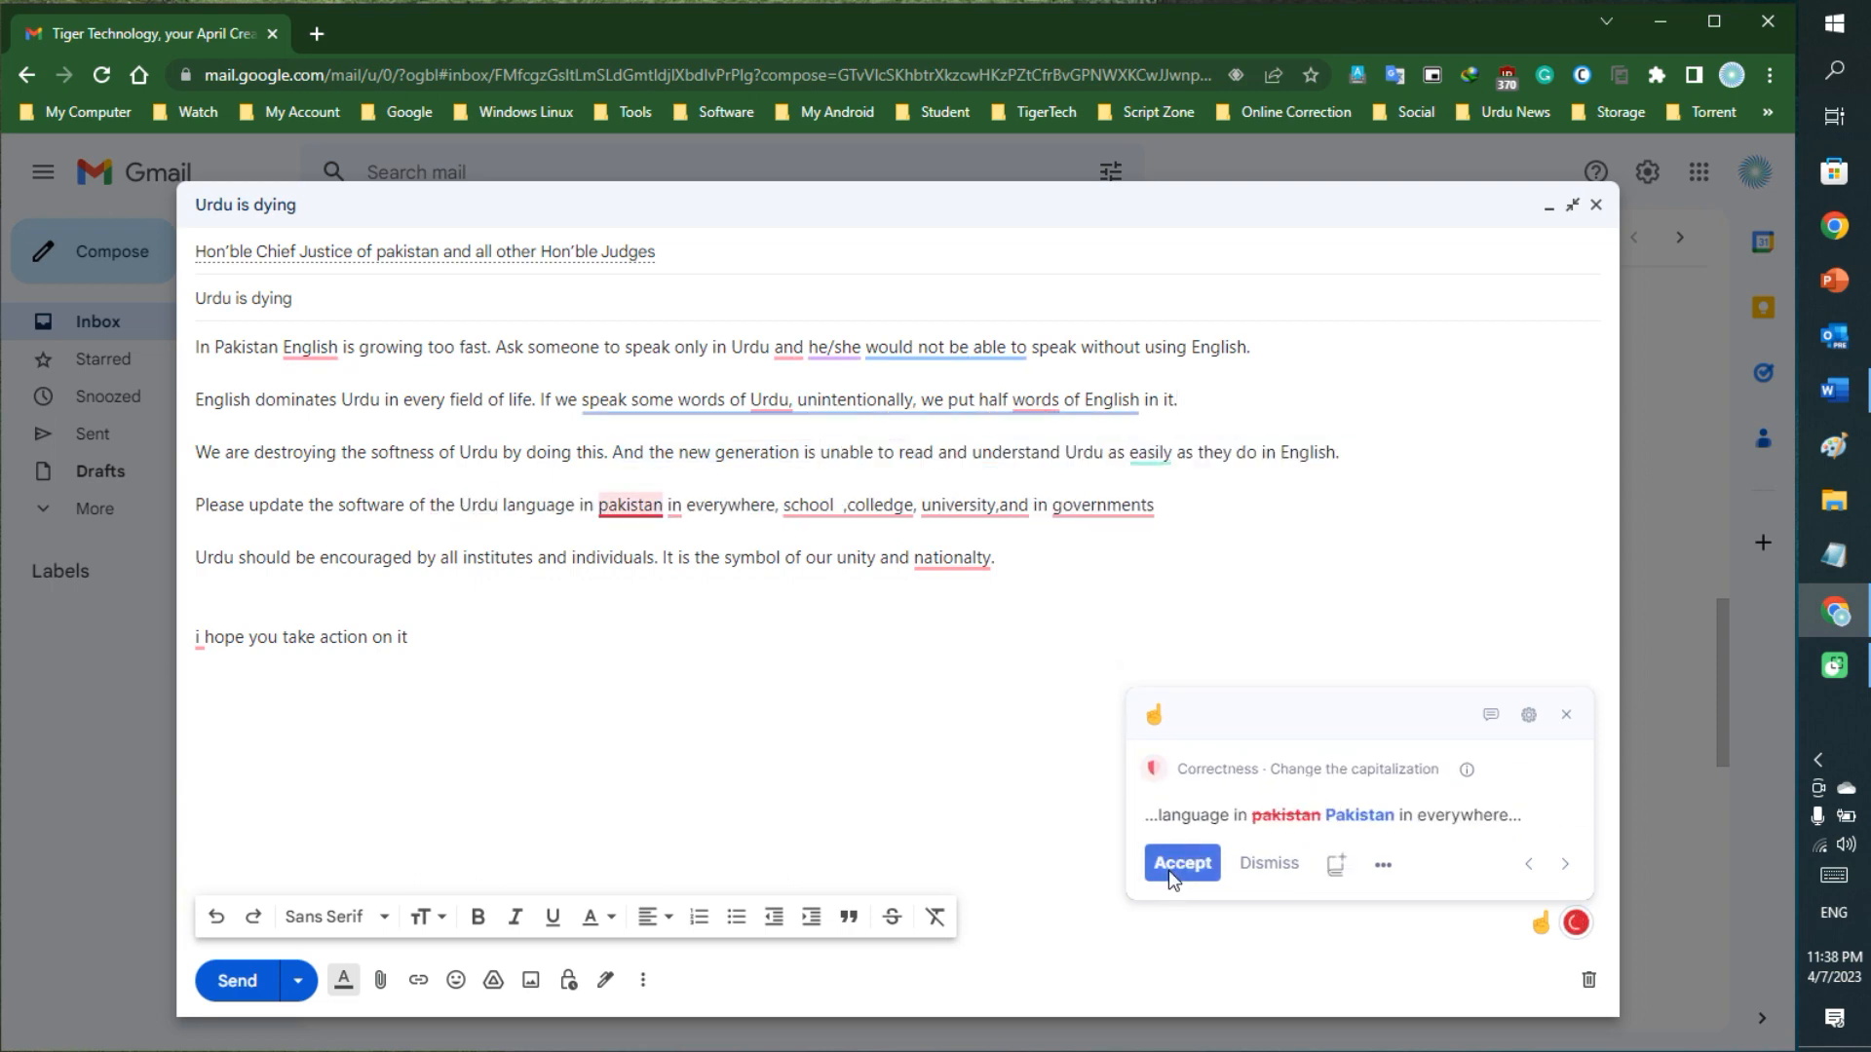
{"action": "left_click", "coordinate": [1179, 863]}
{"action": "left_click", "coordinate": [1167, 869]}
{"action": "left_click", "coordinate": [1167, 869]}
{"action": "left_click", "coordinate": [1168, 869]}
{"action": "left_click", "coordinate": [1167, 869]}
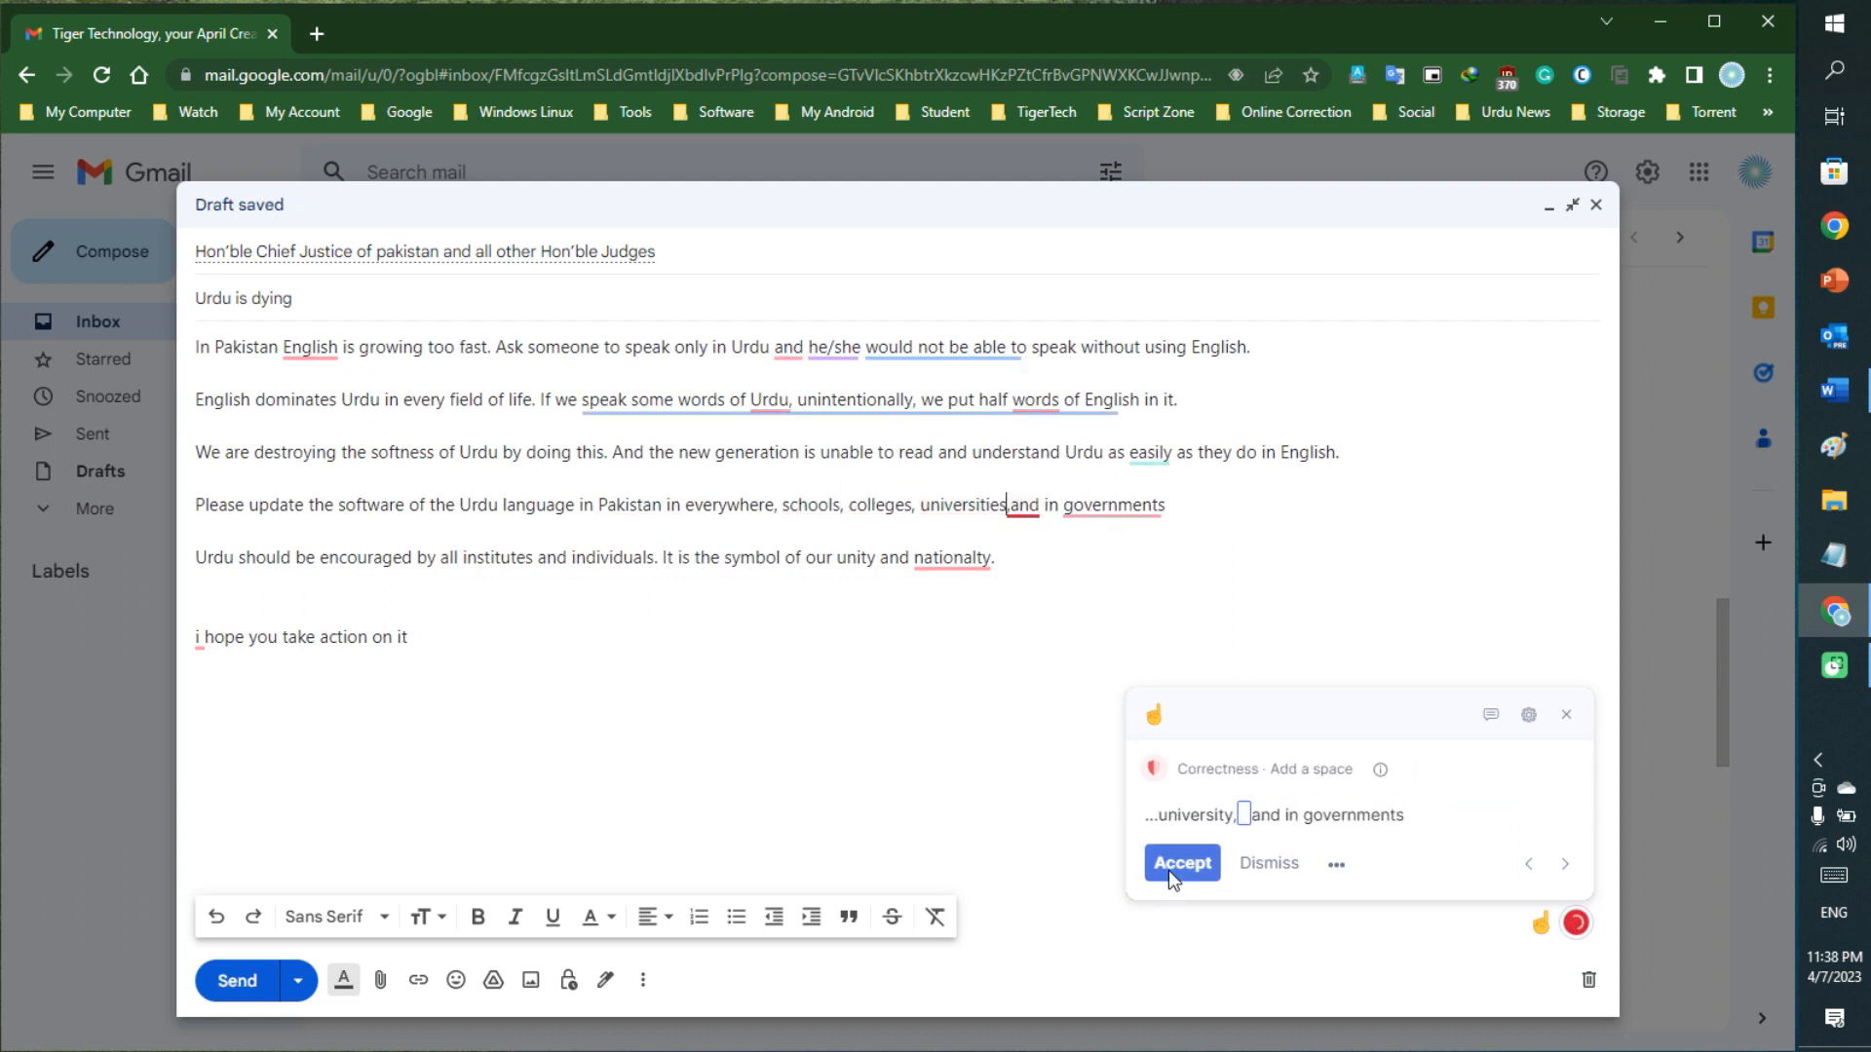
{"action": "left_click", "coordinate": [1167, 869]}
{"action": "left_click", "coordinate": [1168, 869]}
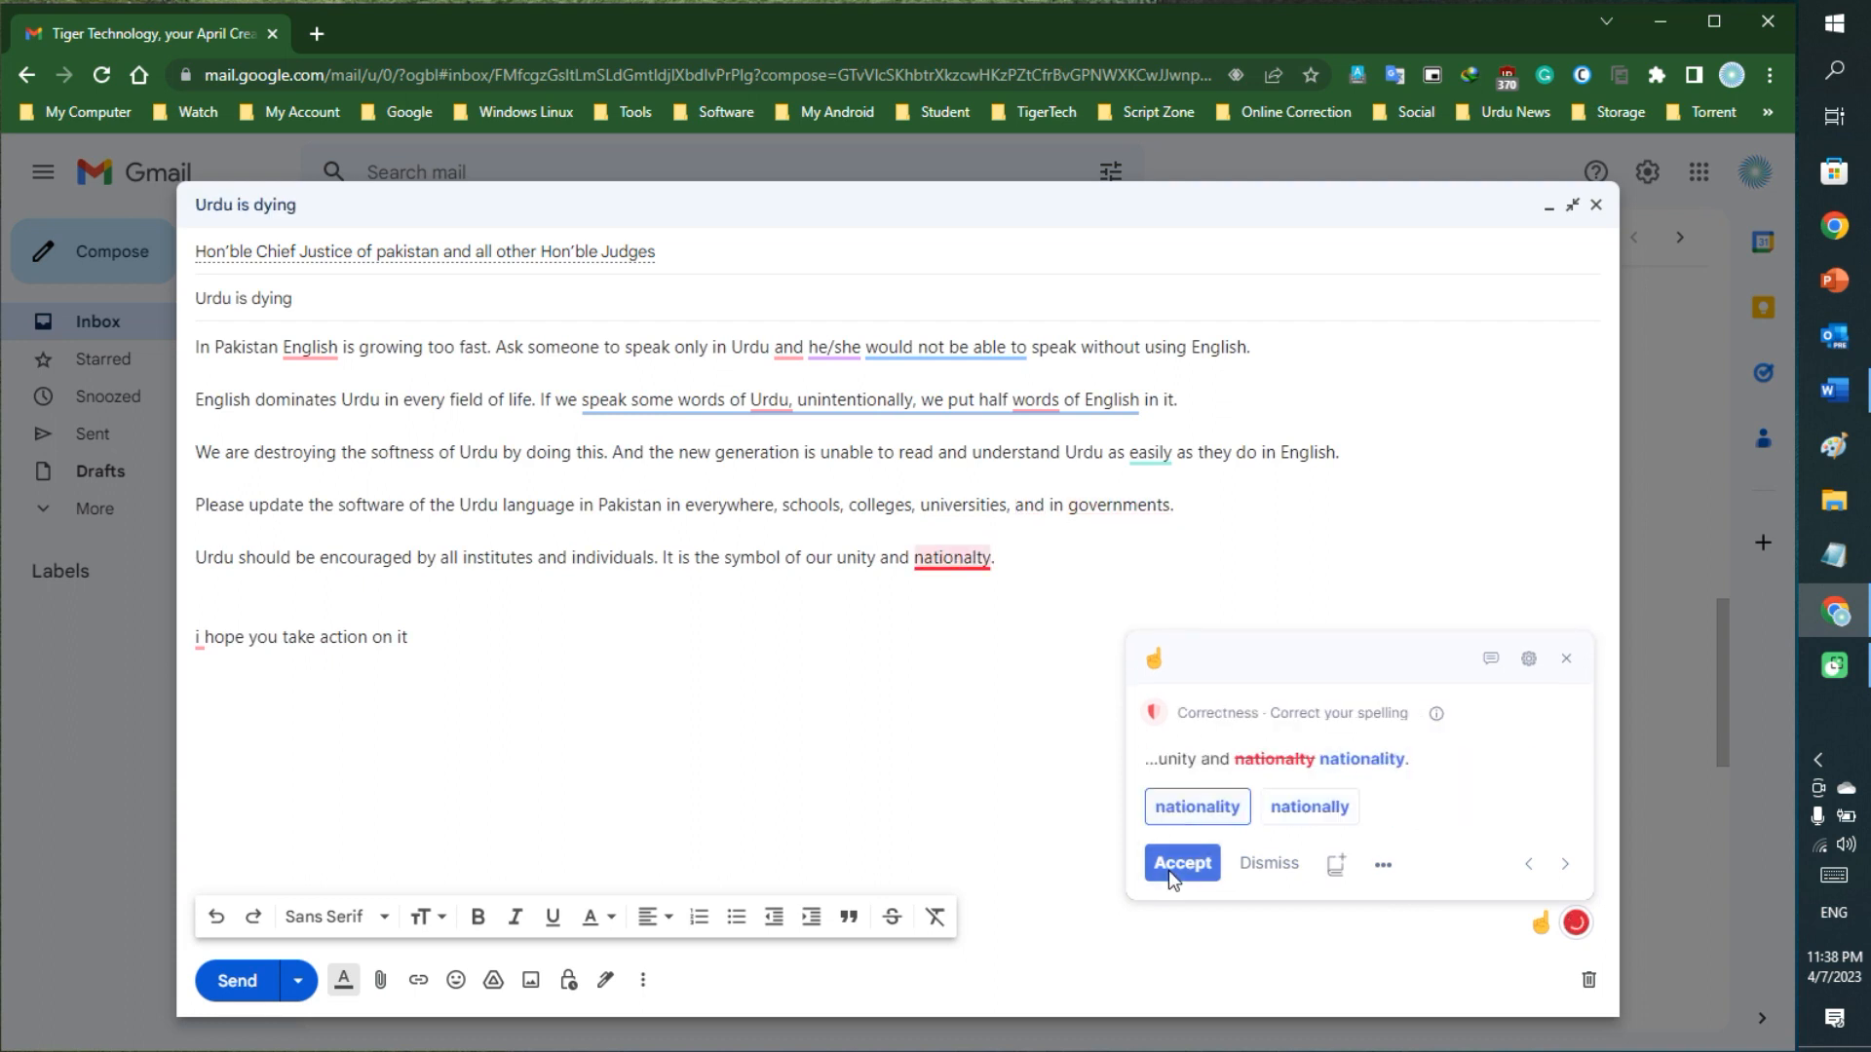
Accept "nationality", capital "I" in "I hope" and "quickly" for "easily", and remove "in" before "everywhere".
{"action": "left_click", "coordinate": [1168, 869]}
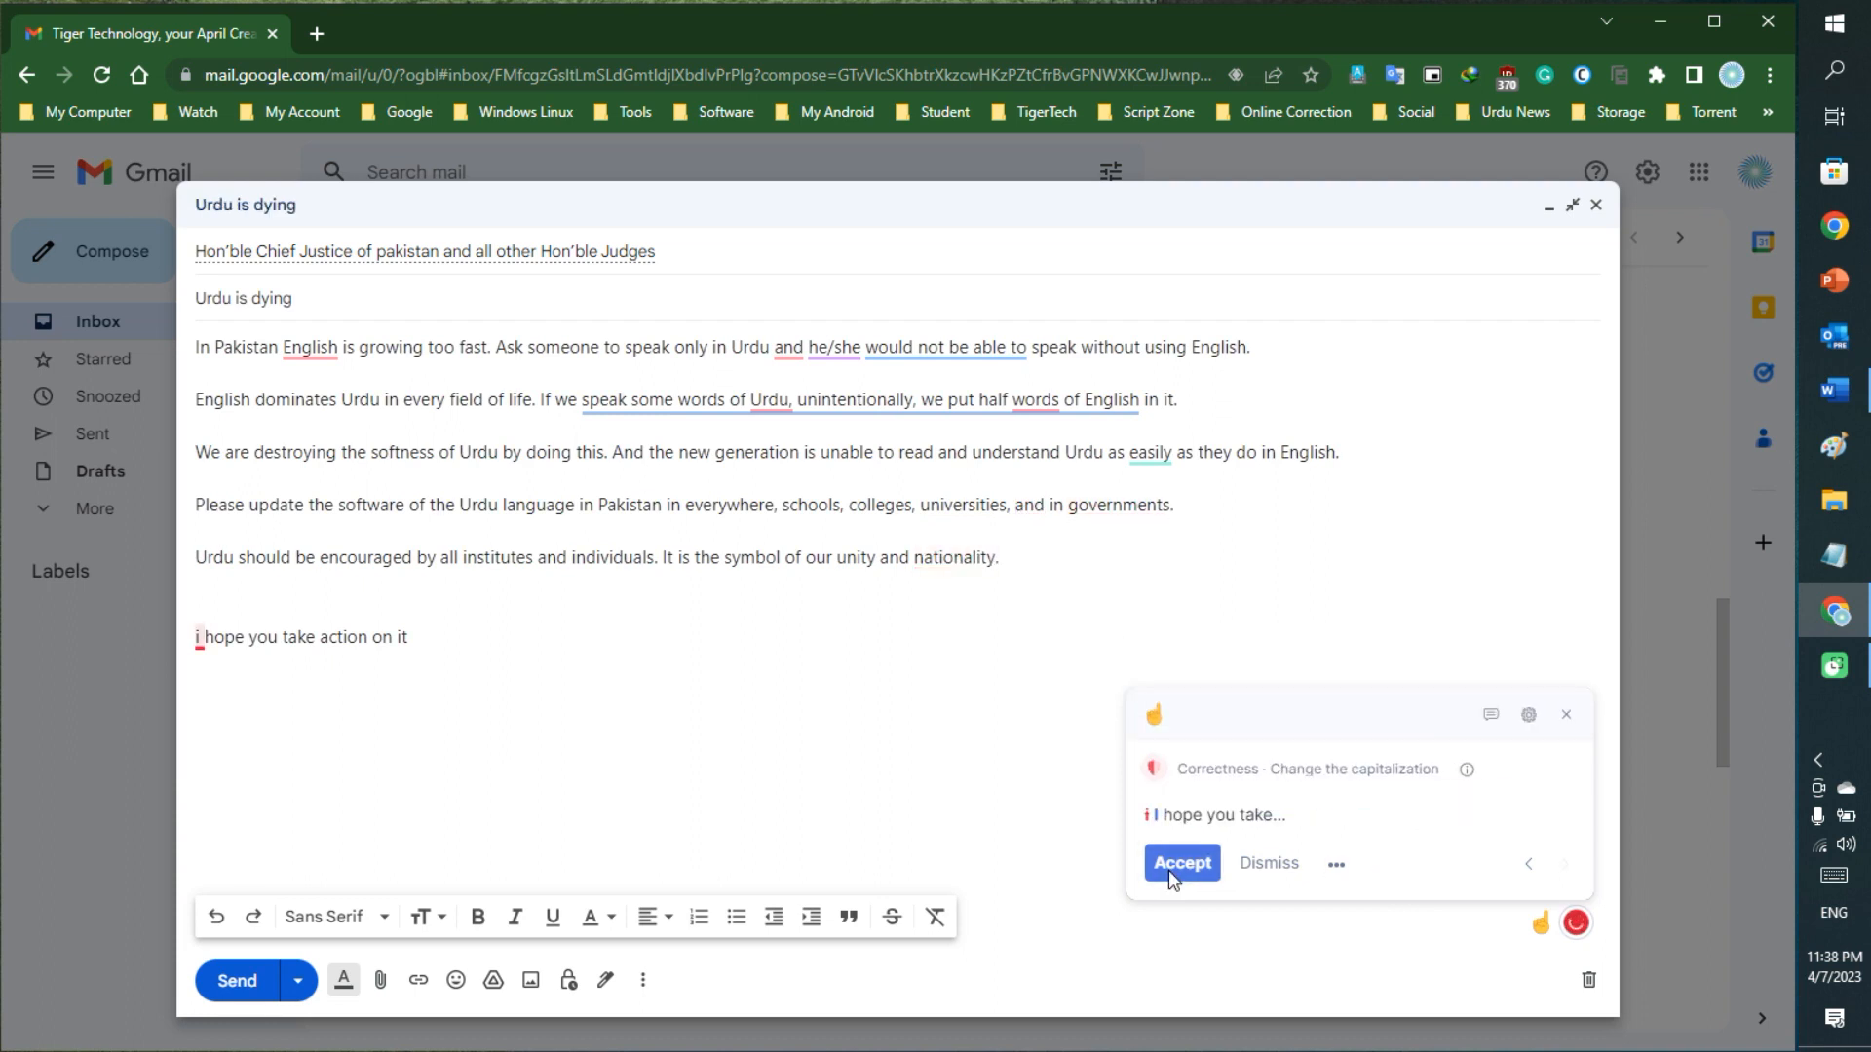
{"action": "left_click", "coordinate": [1167, 869]}
{"action": "left_click", "coordinate": [1167, 869]}
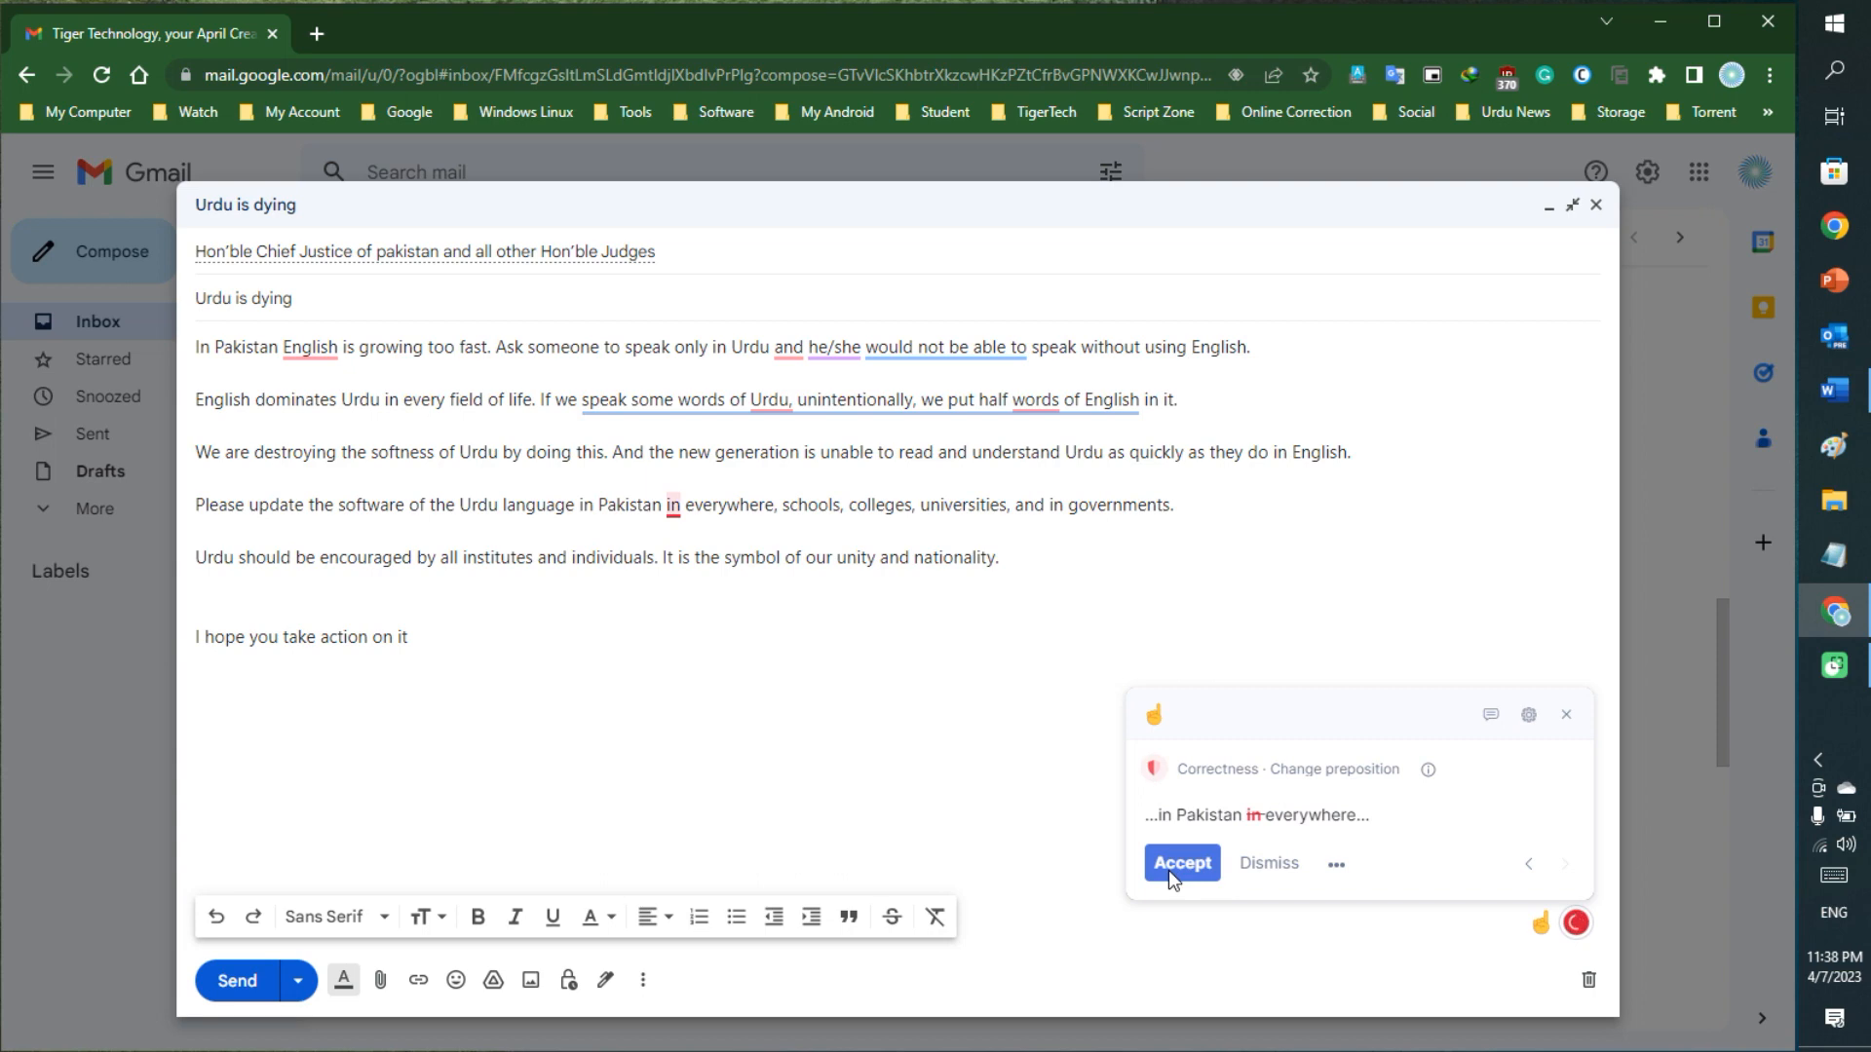
{"action": "left_click", "coordinate": [1167, 869]}
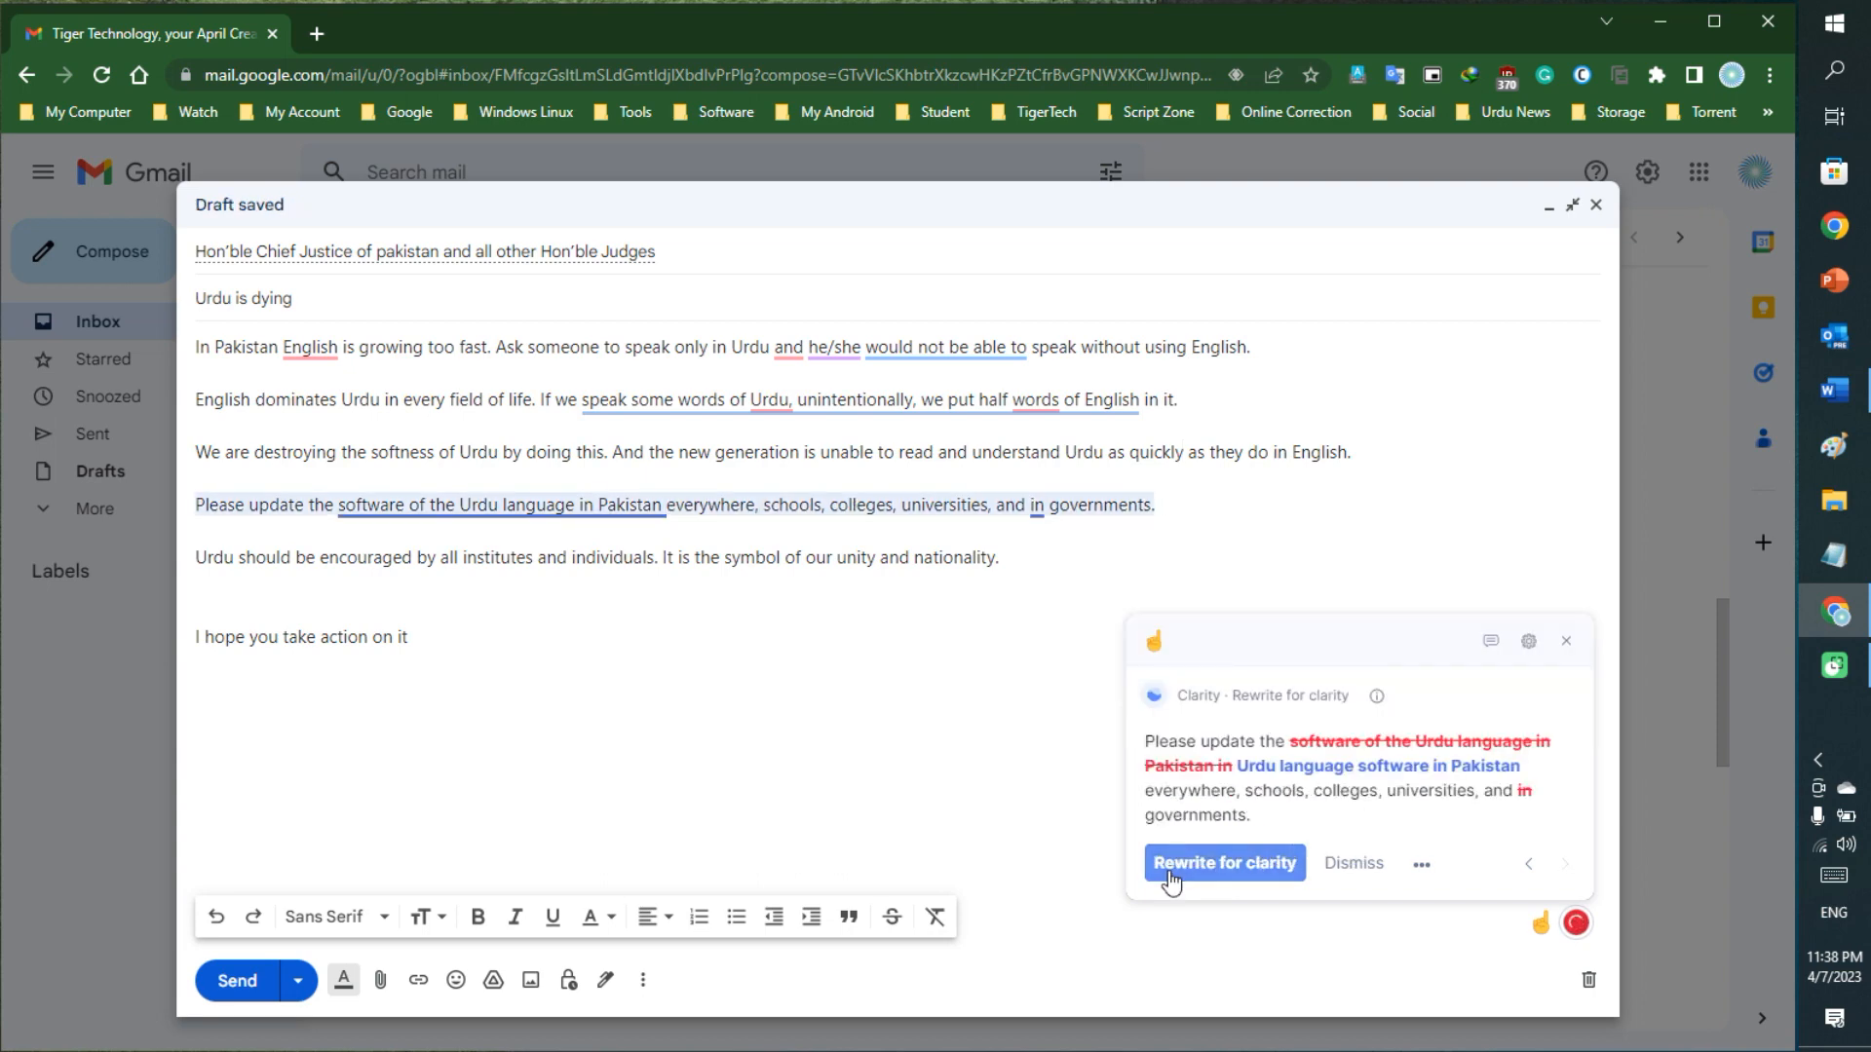
Apply the clarity rewrites to the software sentence, and accept "half the words" and "cannot read" in the paragraphs above it.
{"action": "left_click", "coordinate": [1169, 867]}
{"action": "left_click", "coordinate": [1169, 867]}
{"action": "left_click", "coordinate": [1167, 869]}
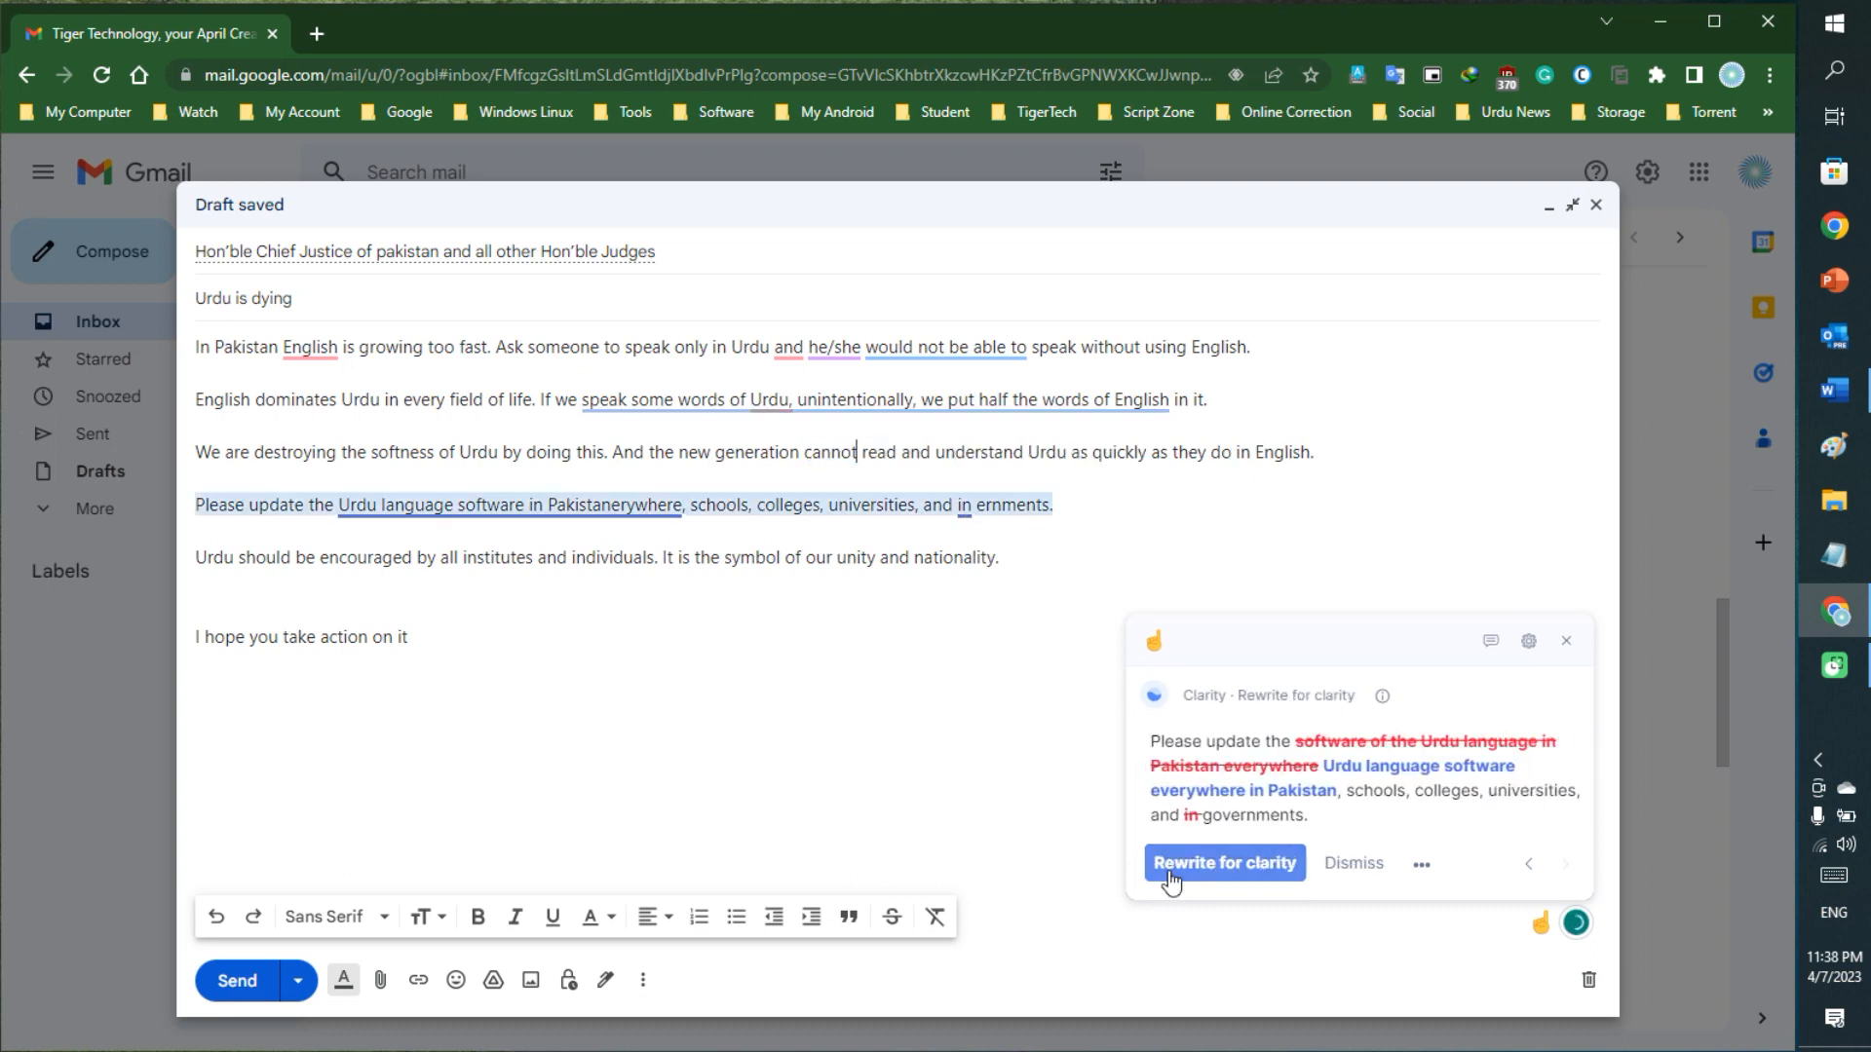
{"action": "left_click", "coordinate": [1168, 870]}
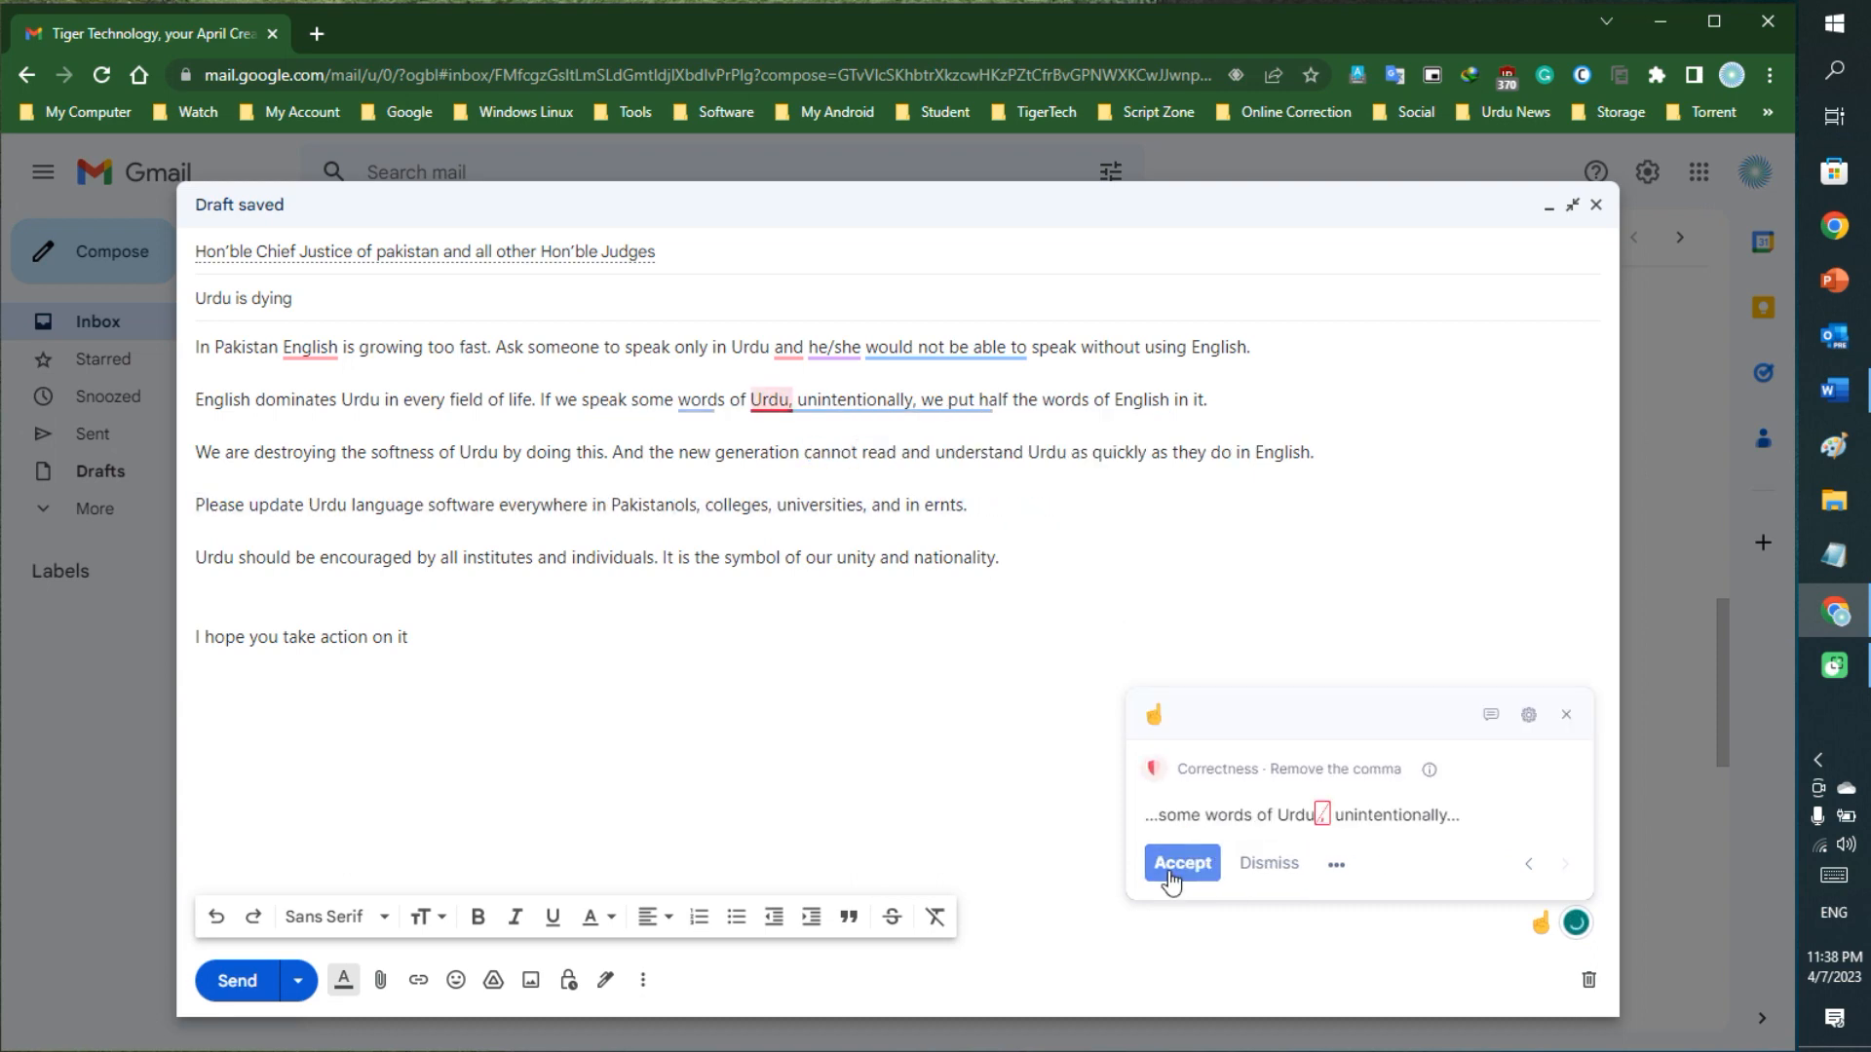
Rewrite the second paragraph with "Urdu words, we unintentionally put", remove "they do" and "in" before "ernts", and accept "cannot speak".
{"action": "left_click", "coordinate": [1167, 869]}
{"action": "left_click", "coordinate": [1167, 869]}
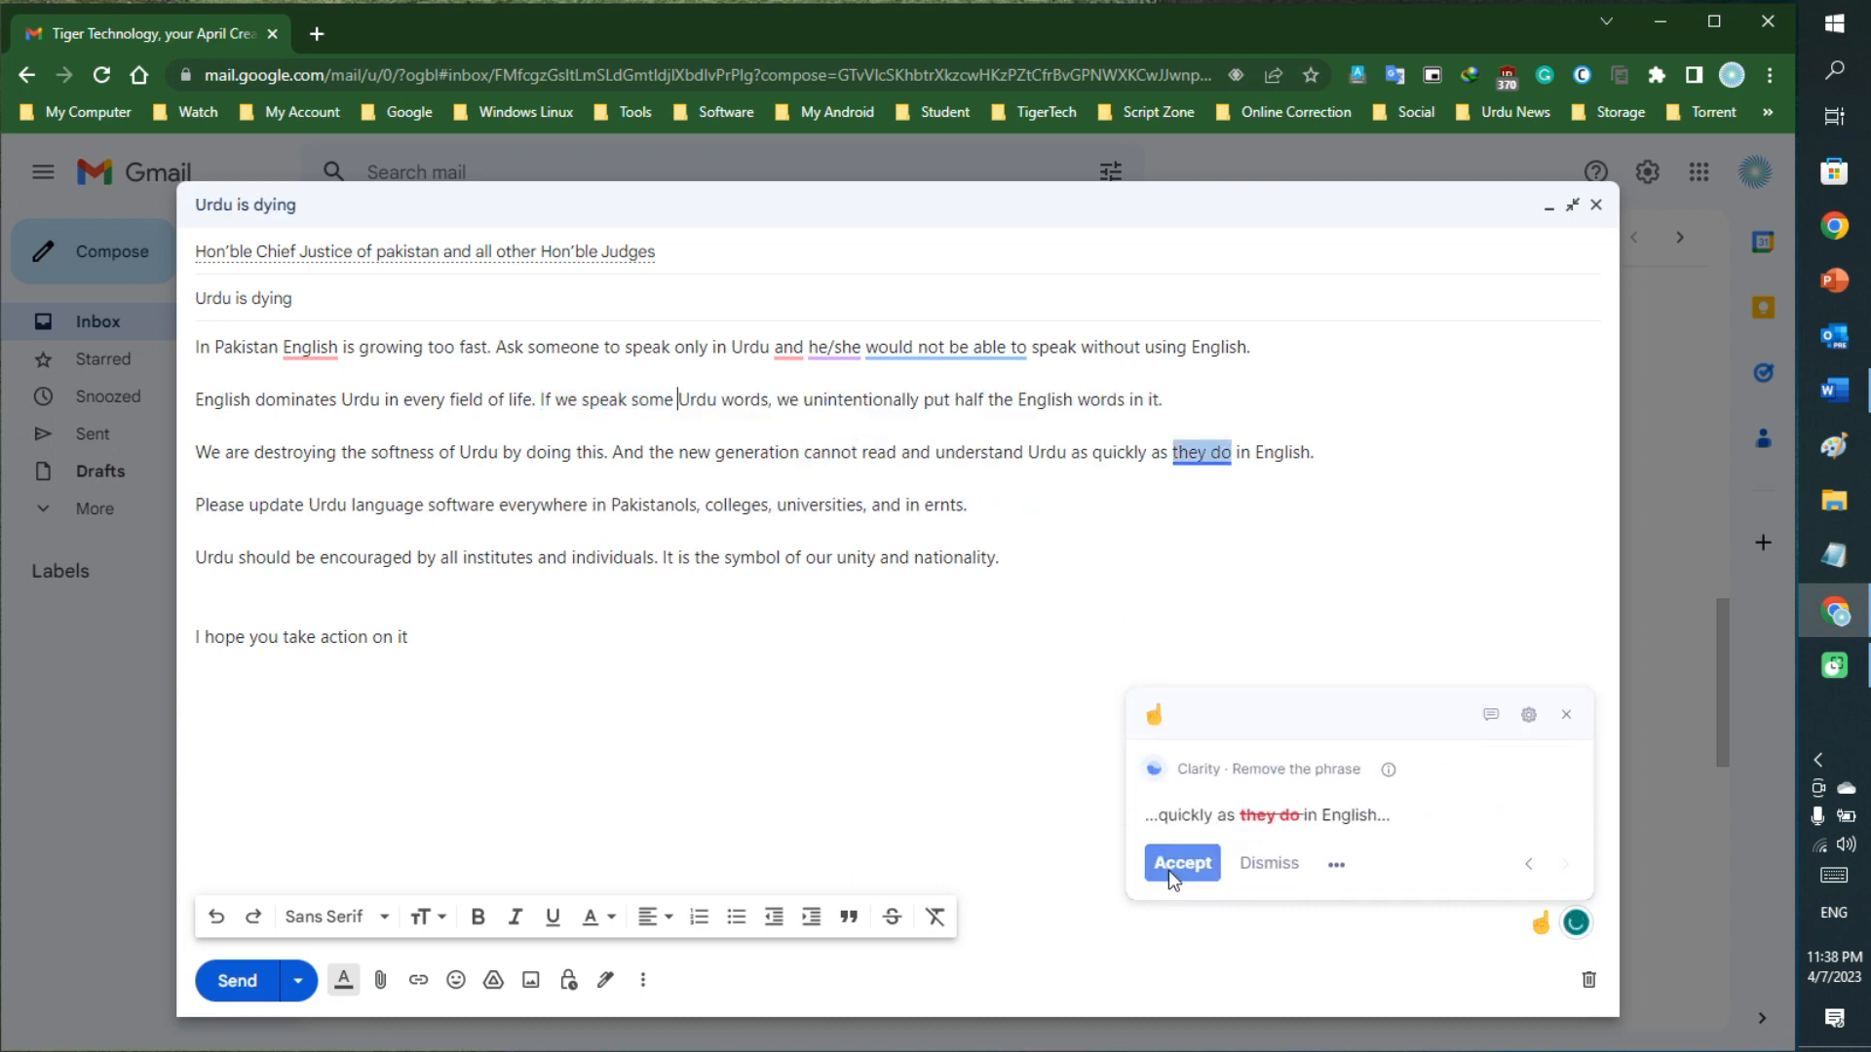
{"action": "left_click", "coordinate": [1167, 869]}
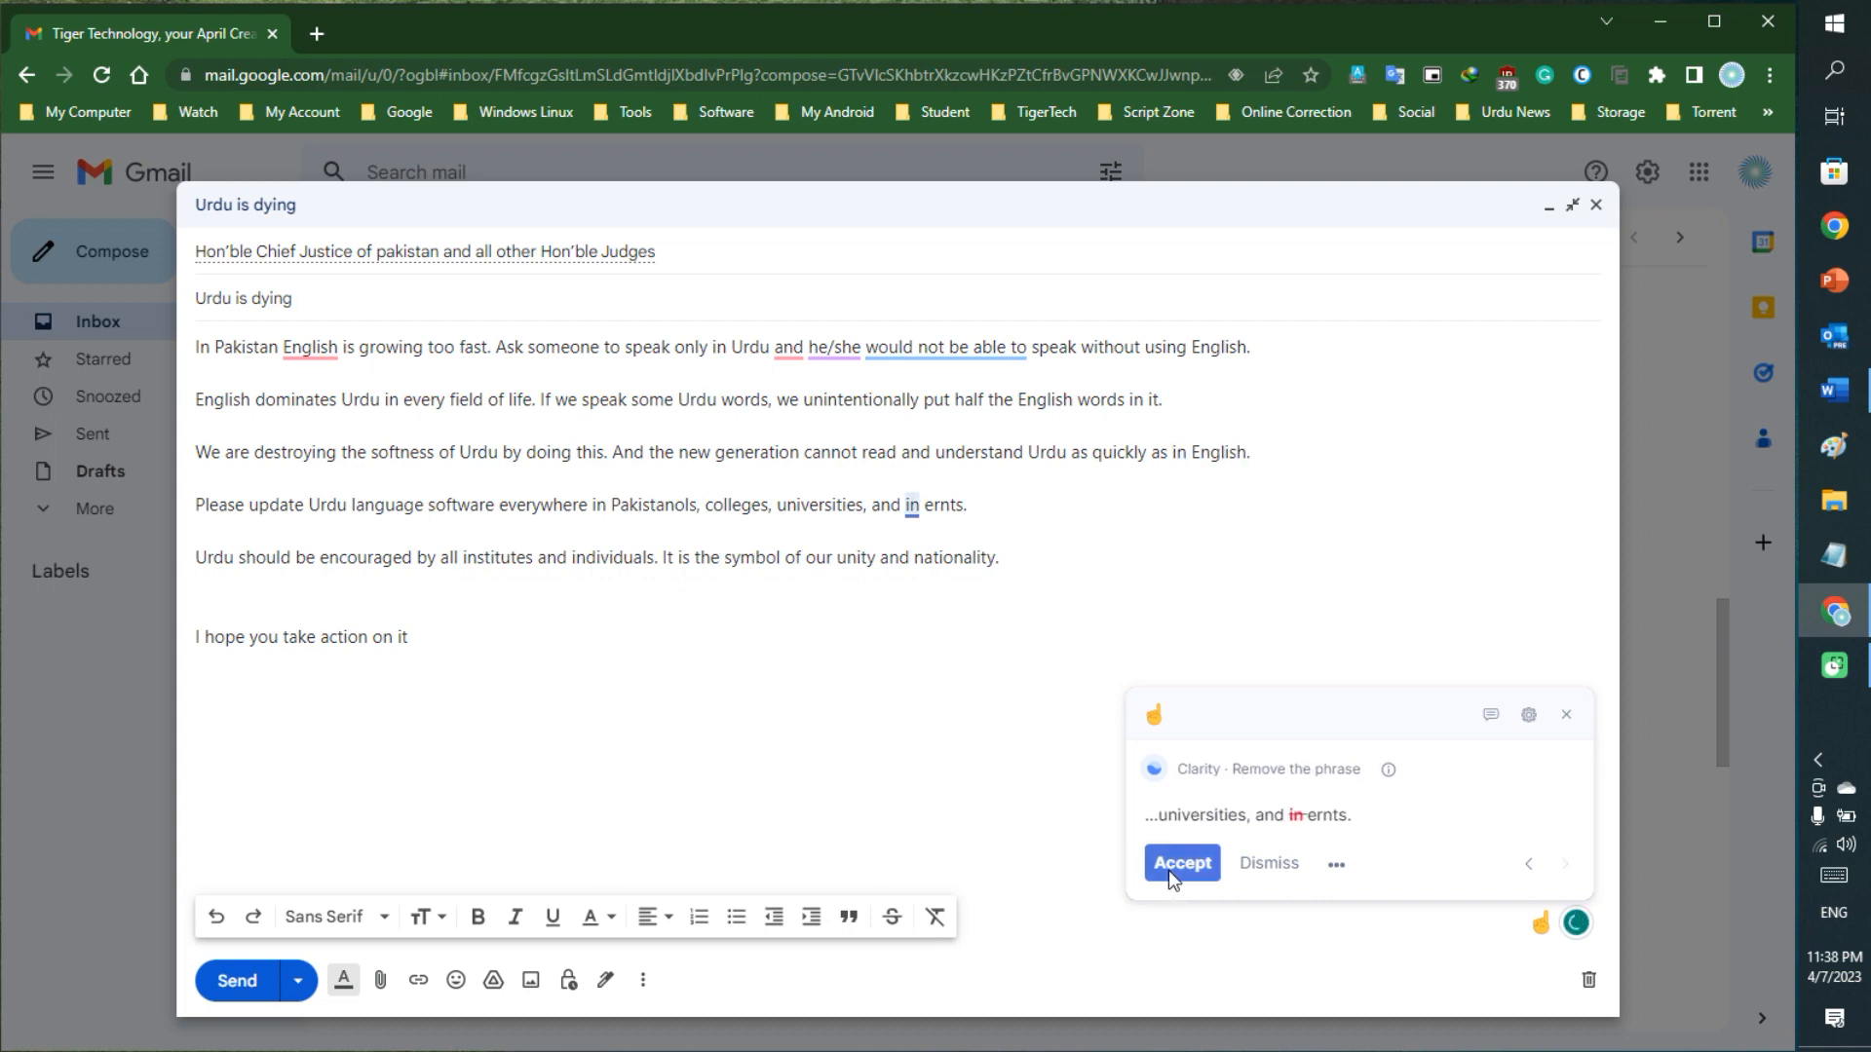
{"action": "left_click", "coordinate": [1167, 869]}
{"action": "left_click", "coordinate": [1168, 869]}
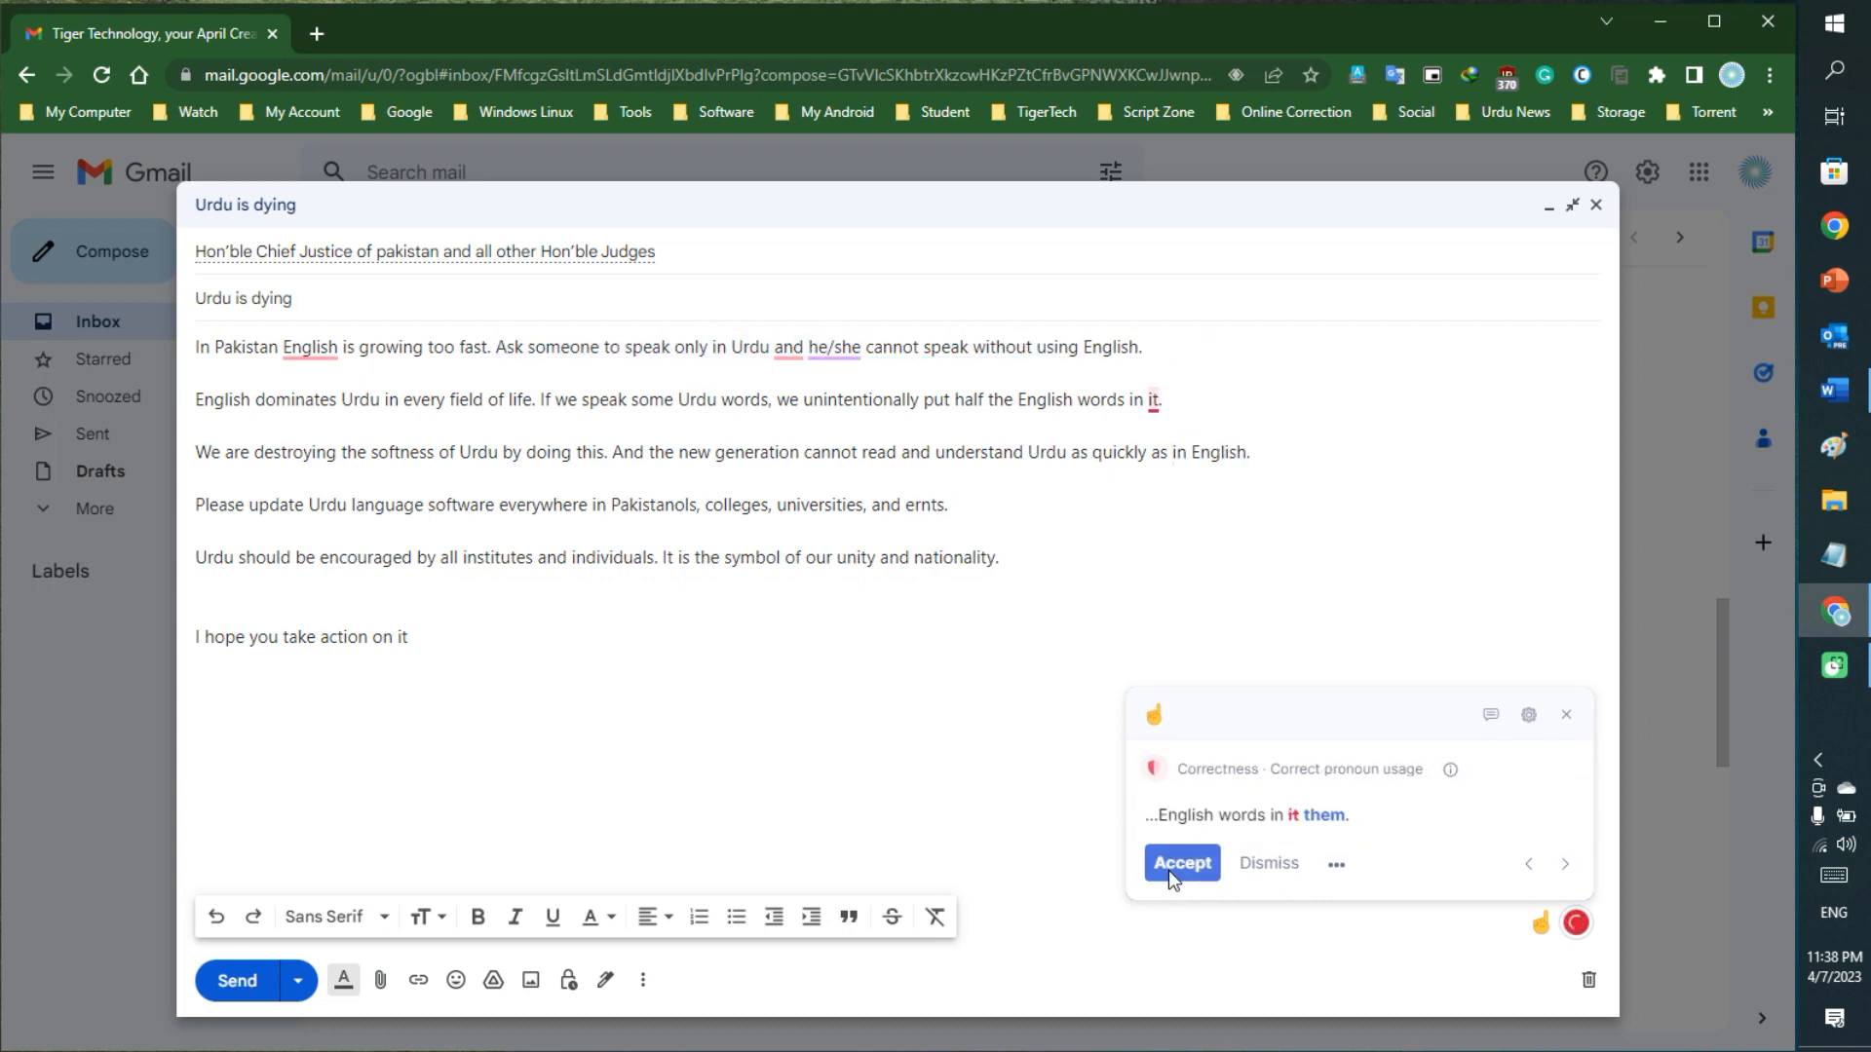
Accept "them" for "it", remove "in" before "English" in the third paragraph, and replace "ernts" with "rents".
{"action": "left_click", "coordinate": [1167, 869]}
{"action": "left_click", "coordinate": [1168, 869]}
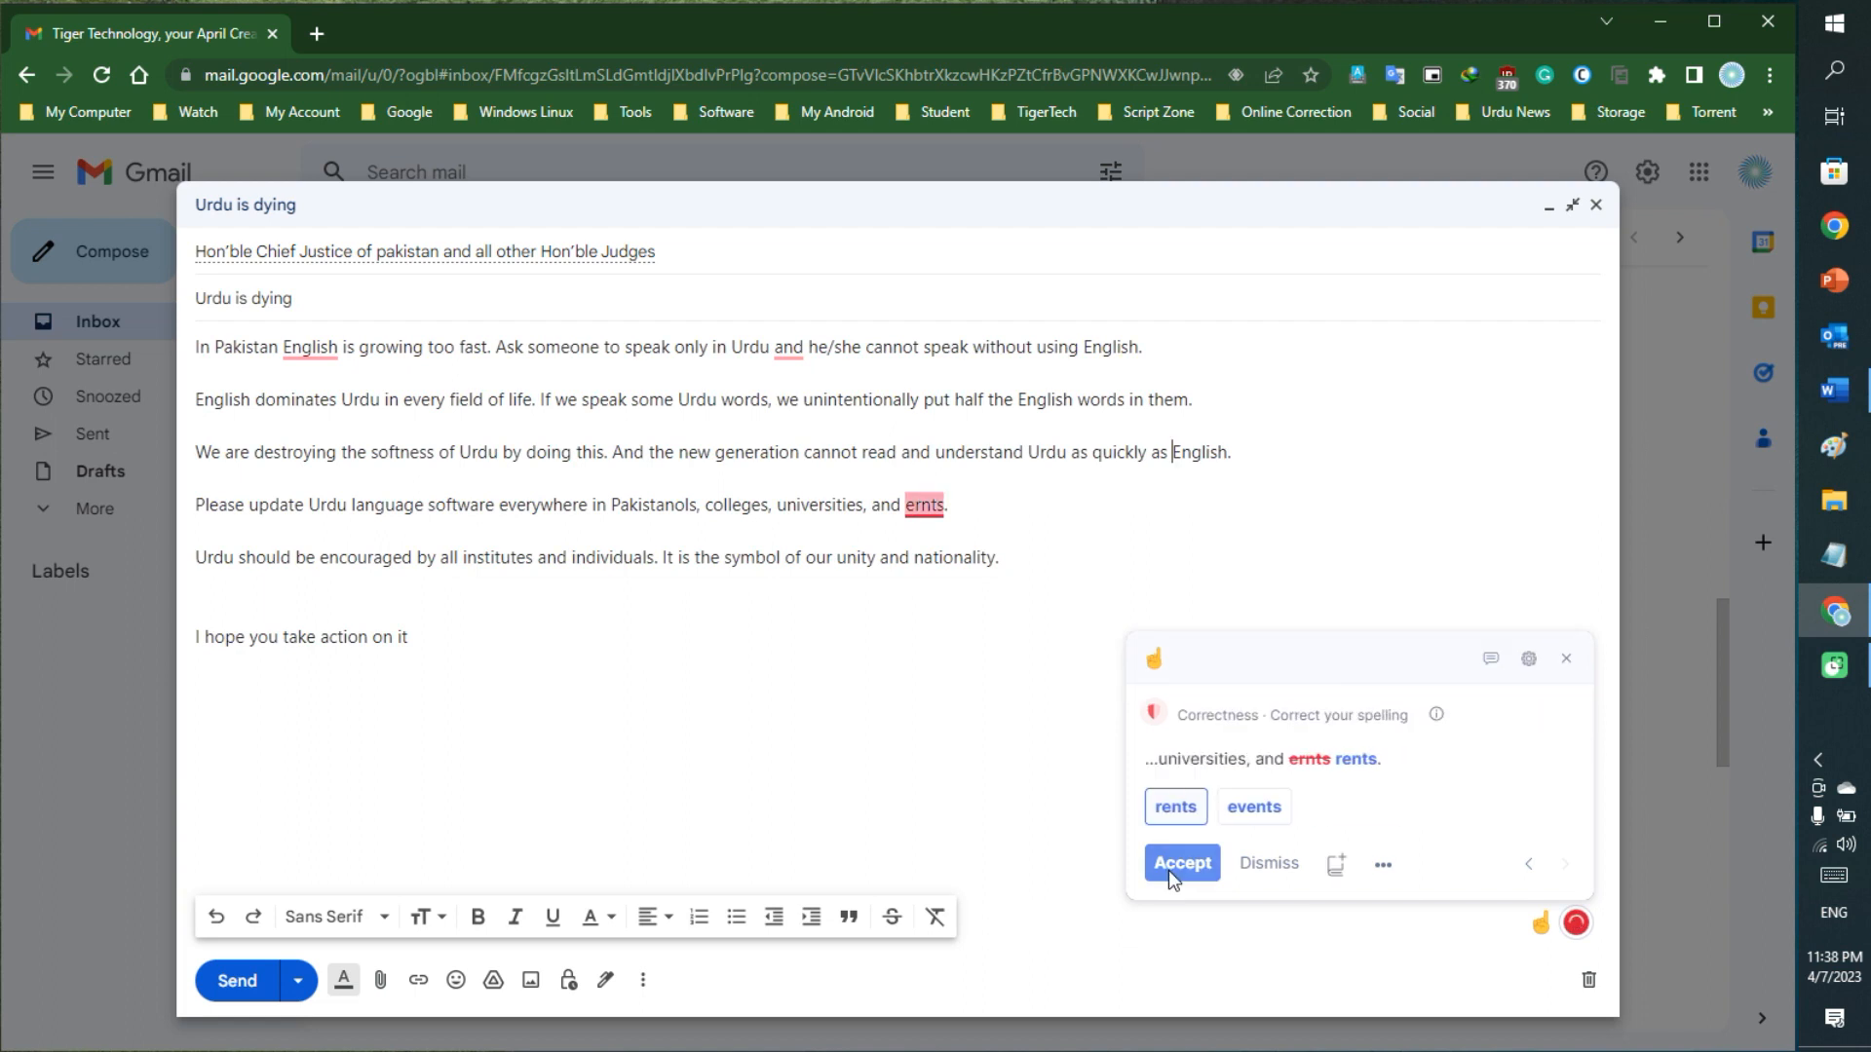
{"action": "left_click", "coordinate": [1167, 869]}
{"action": "left_click", "coordinate": [1169, 874]}
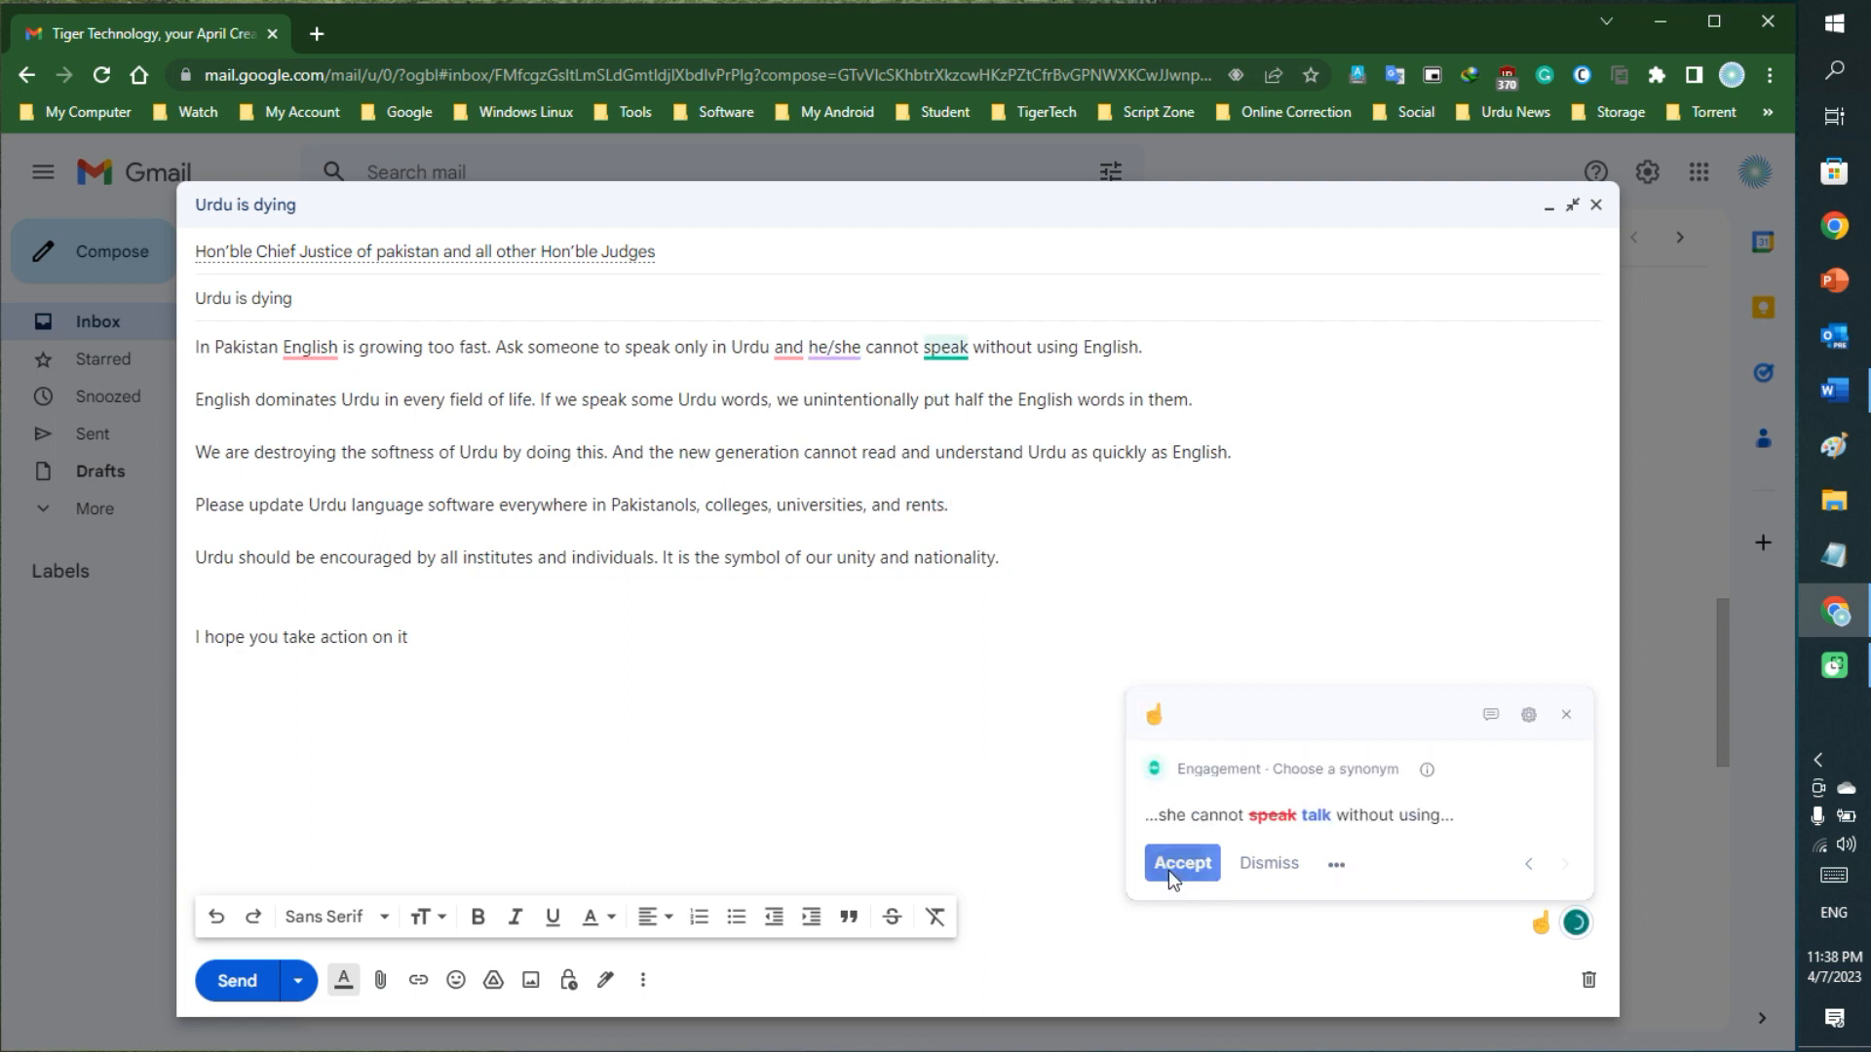
Correct the draft's first paragraph with "talk" for "speak", a comma after "In Pakistan", and ", and they" for "and he/she".
{"action": "left_click", "coordinate": [1169, 874]}
{"action": "left_click", "coordinate": [1169, 874]}
{"action": "left_click", "coordinate": [1169, 874]}
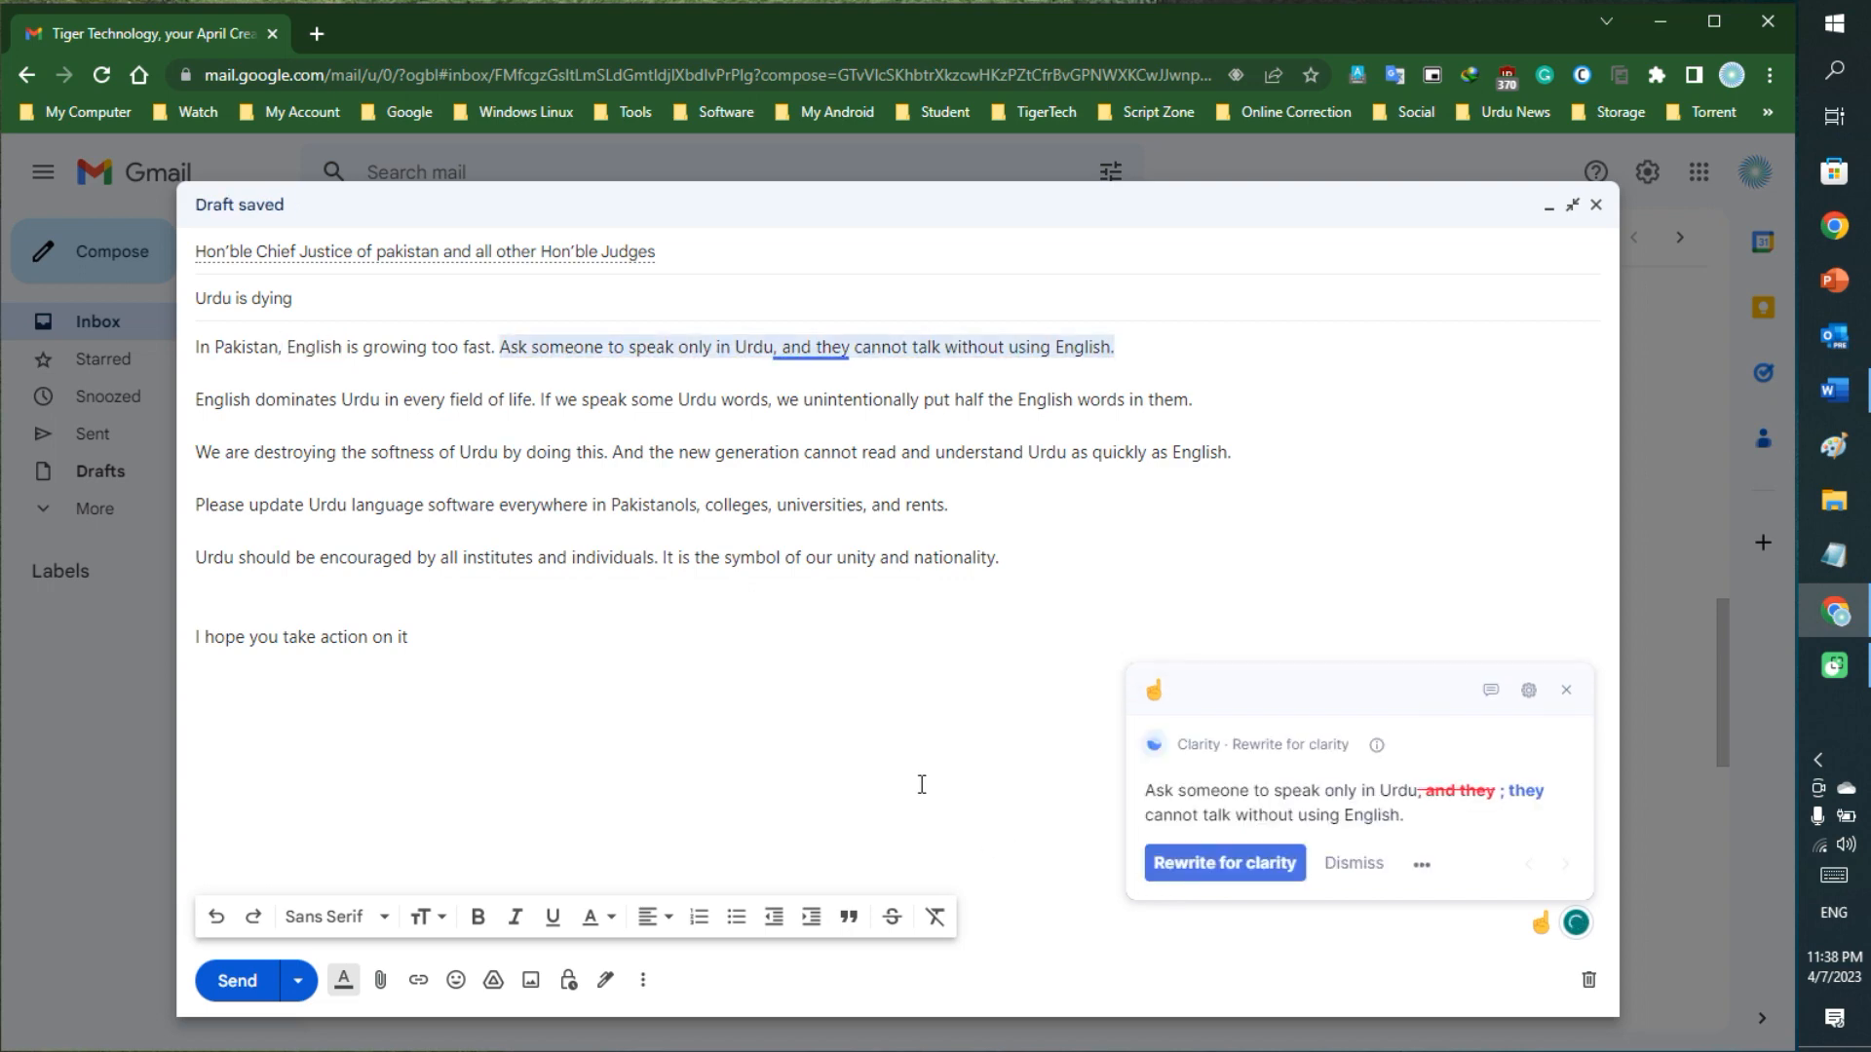
Rewrite the first paragraph as "Urdu; they", add the closing line's period, and rephrase "cannot" as "needs help to" in the third paragraph.
{"action": "left_click", "coordinate": [1164, 864]}
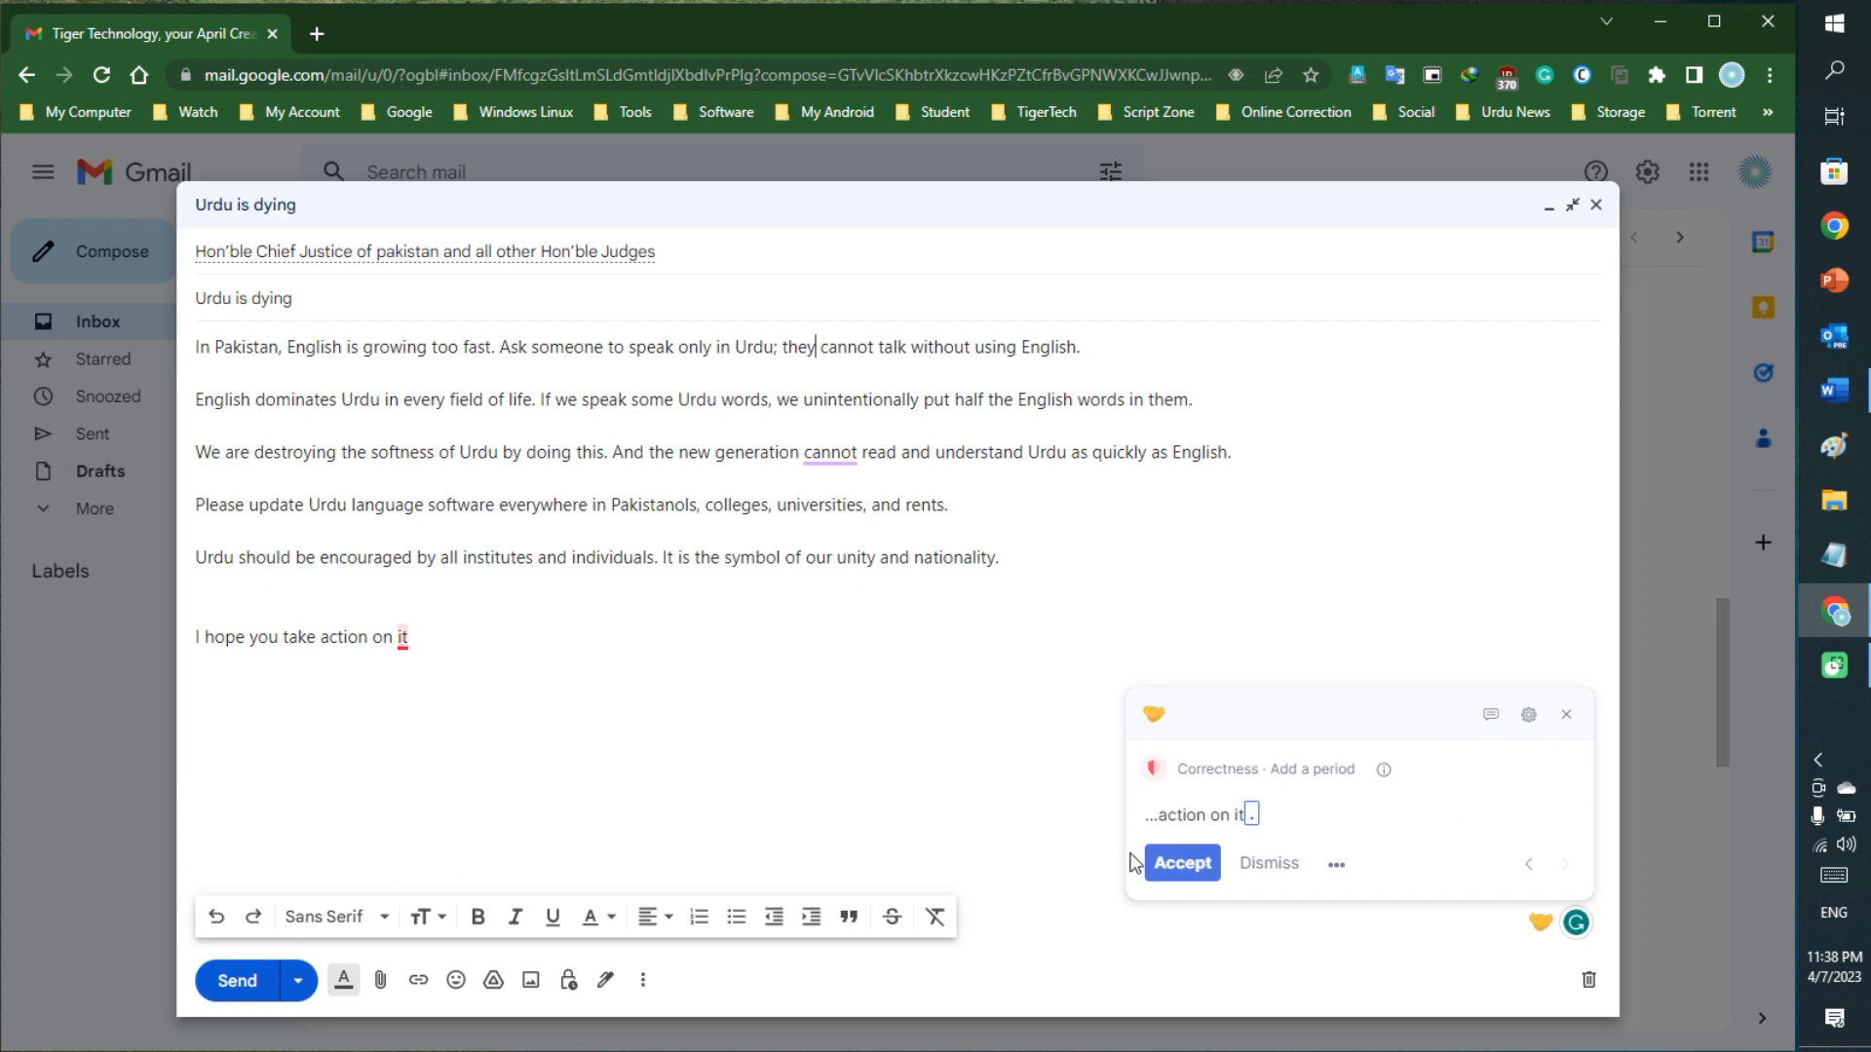
{"action": "left_click", "coordinate": [1170, 876]}
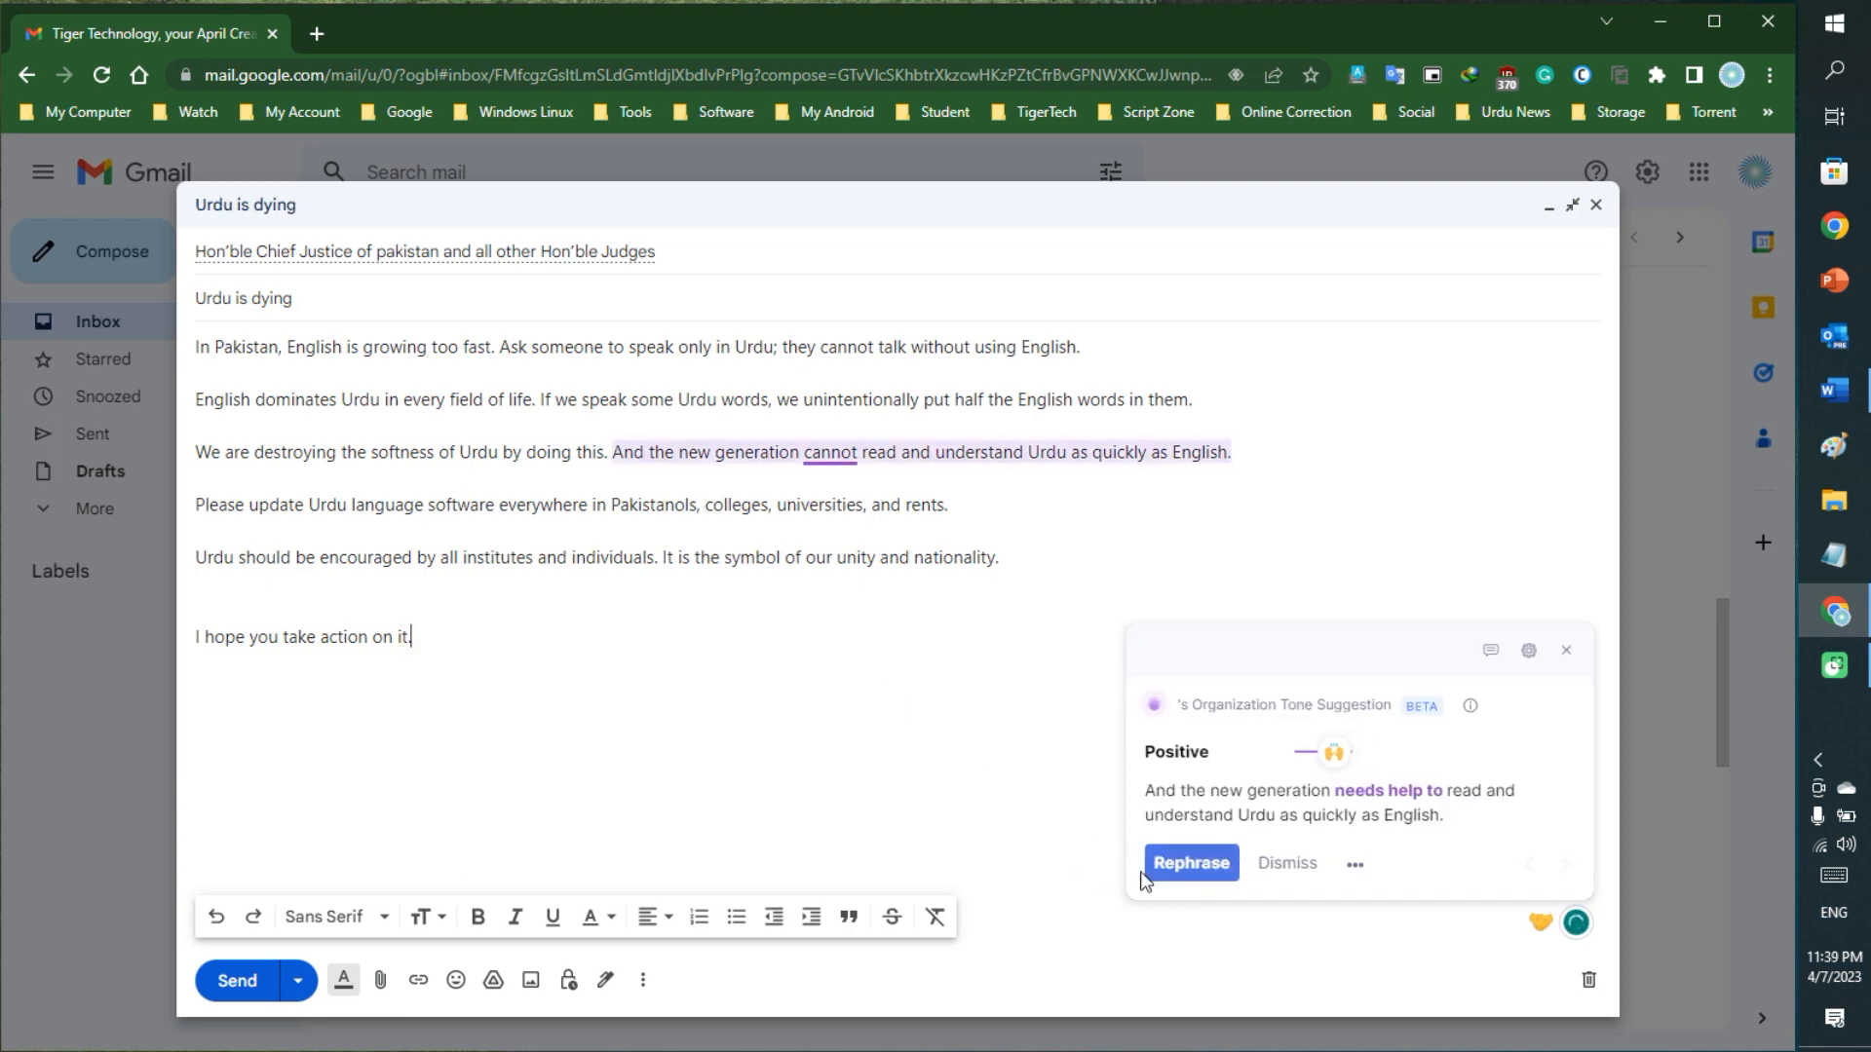
{"action": "left_click", "coordinate": [1158, 876]}
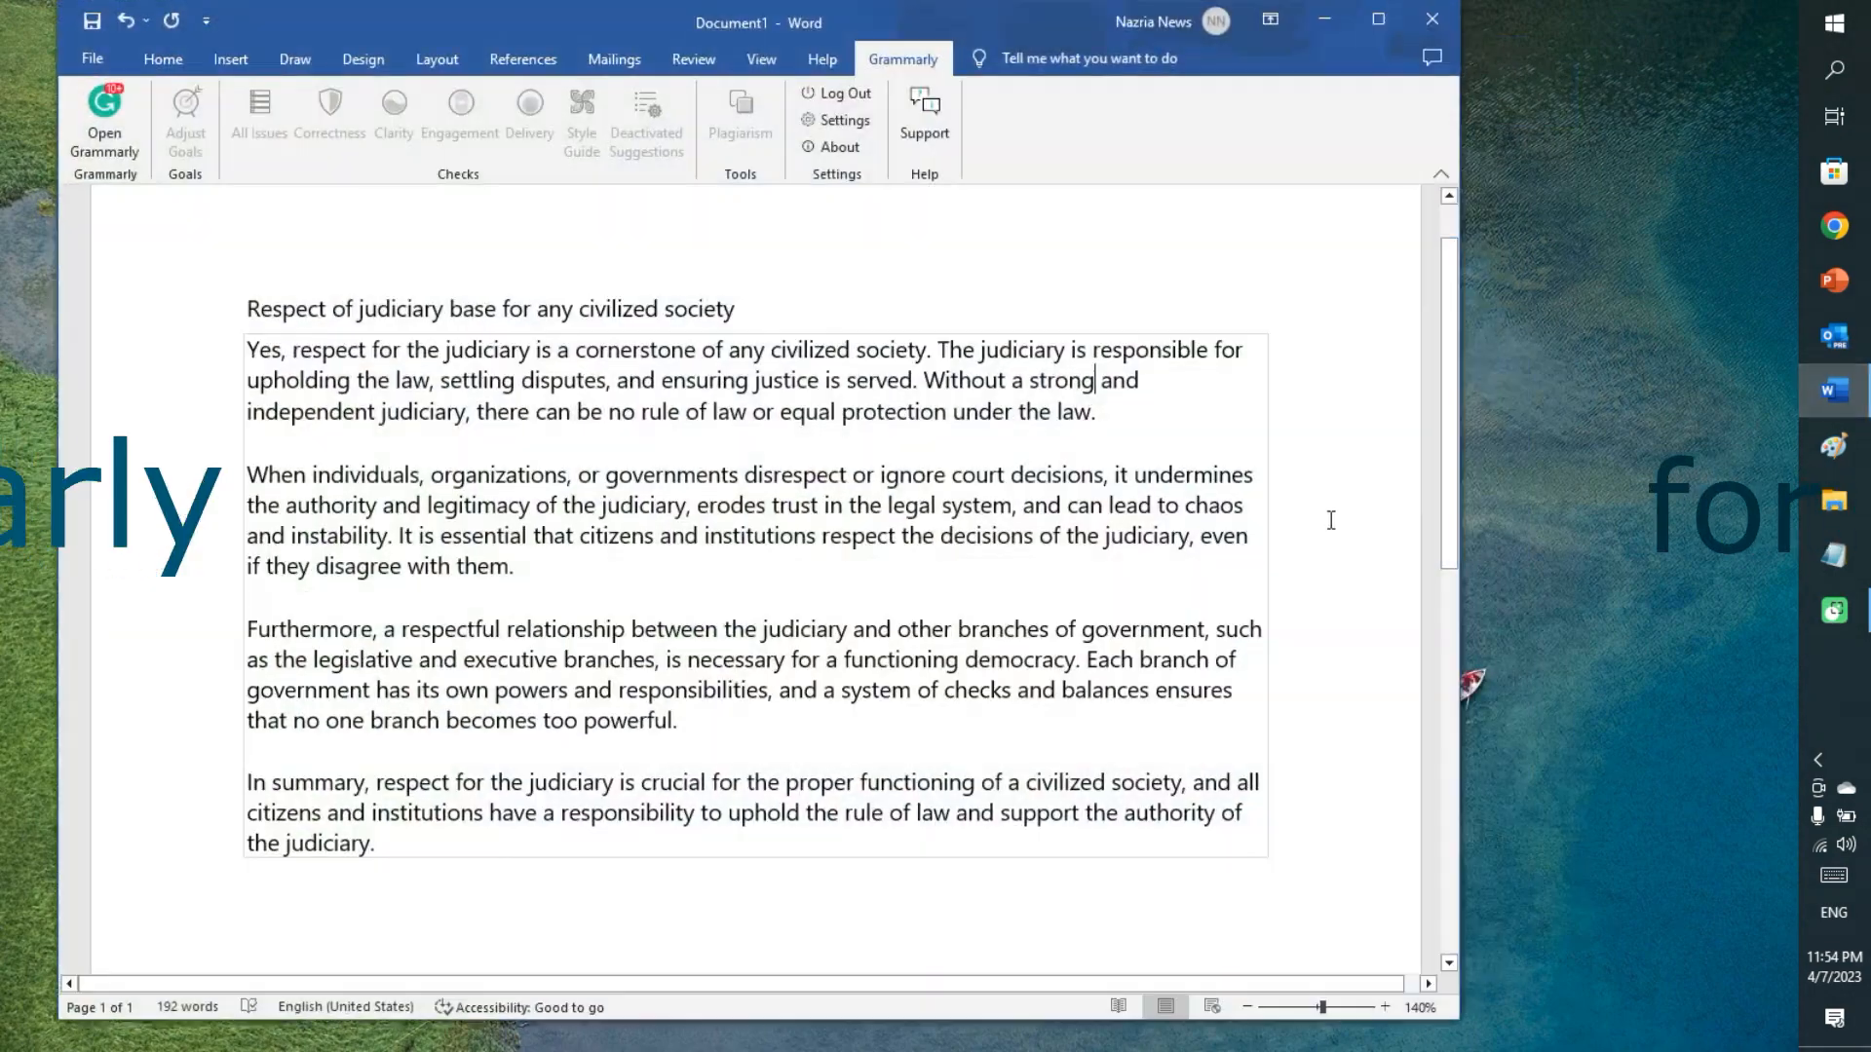
Switch to the Word document about respect for the judiciary and open Grammarly's suggestions for it.
{"action": "left_click", "coordinate": [1440, 972]}
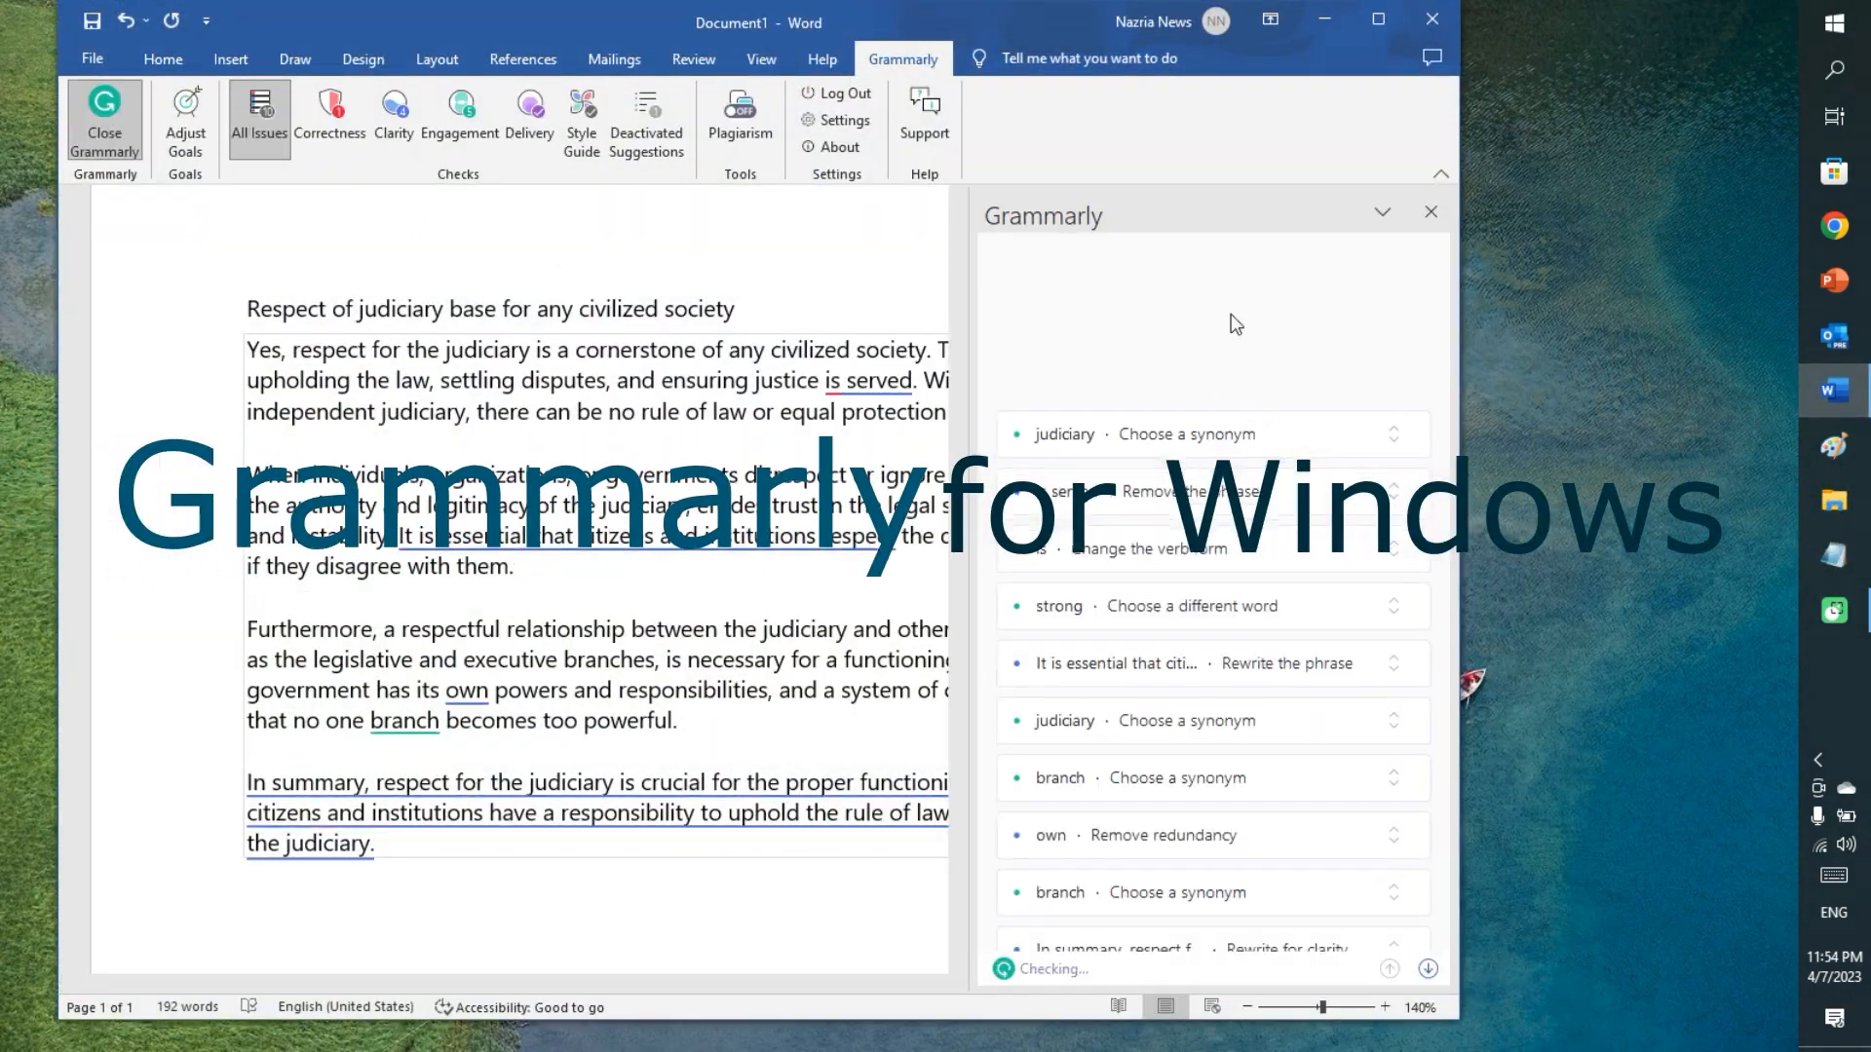
Maximize the document window and accept "Citizens and institutions must respect" and "judiciary's decisions" in the second paragraph's last sentence.
{"action": "left_click", "coordinate": [1377, 21]}
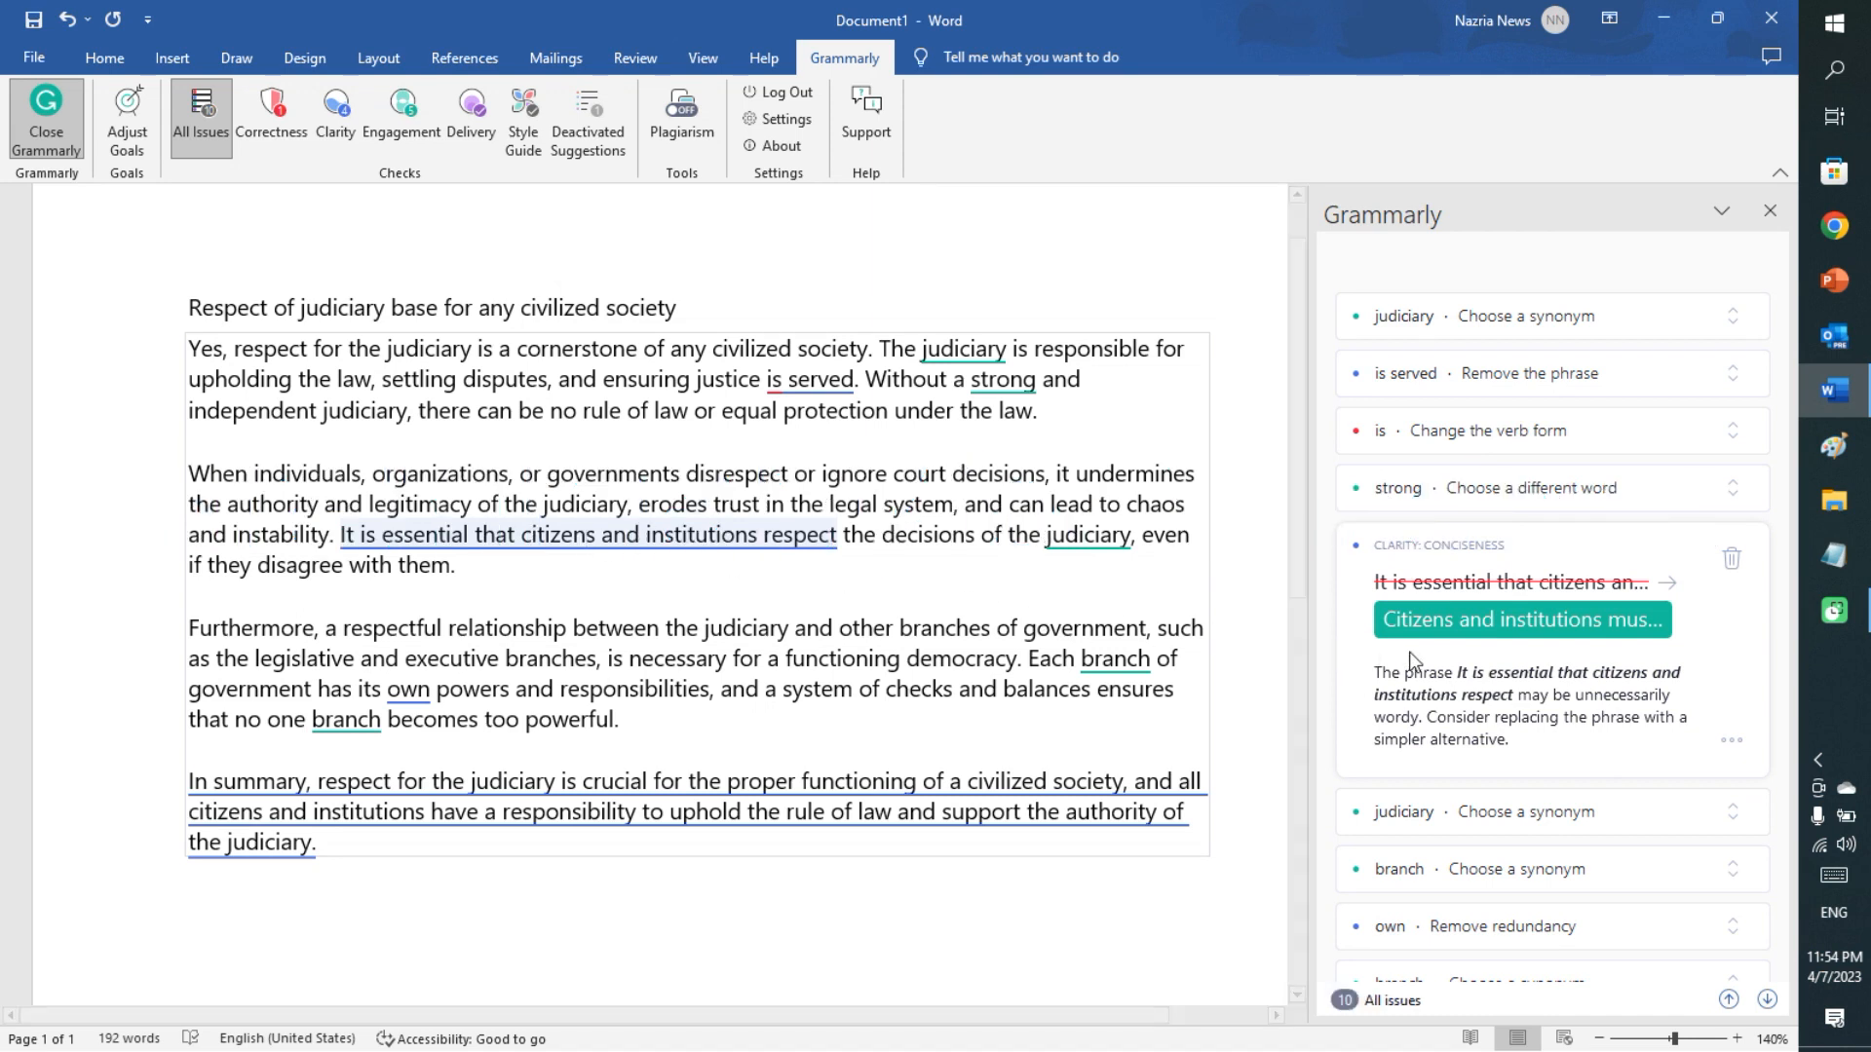
{"action": "left_click", "coordinate": [1452, 633]}
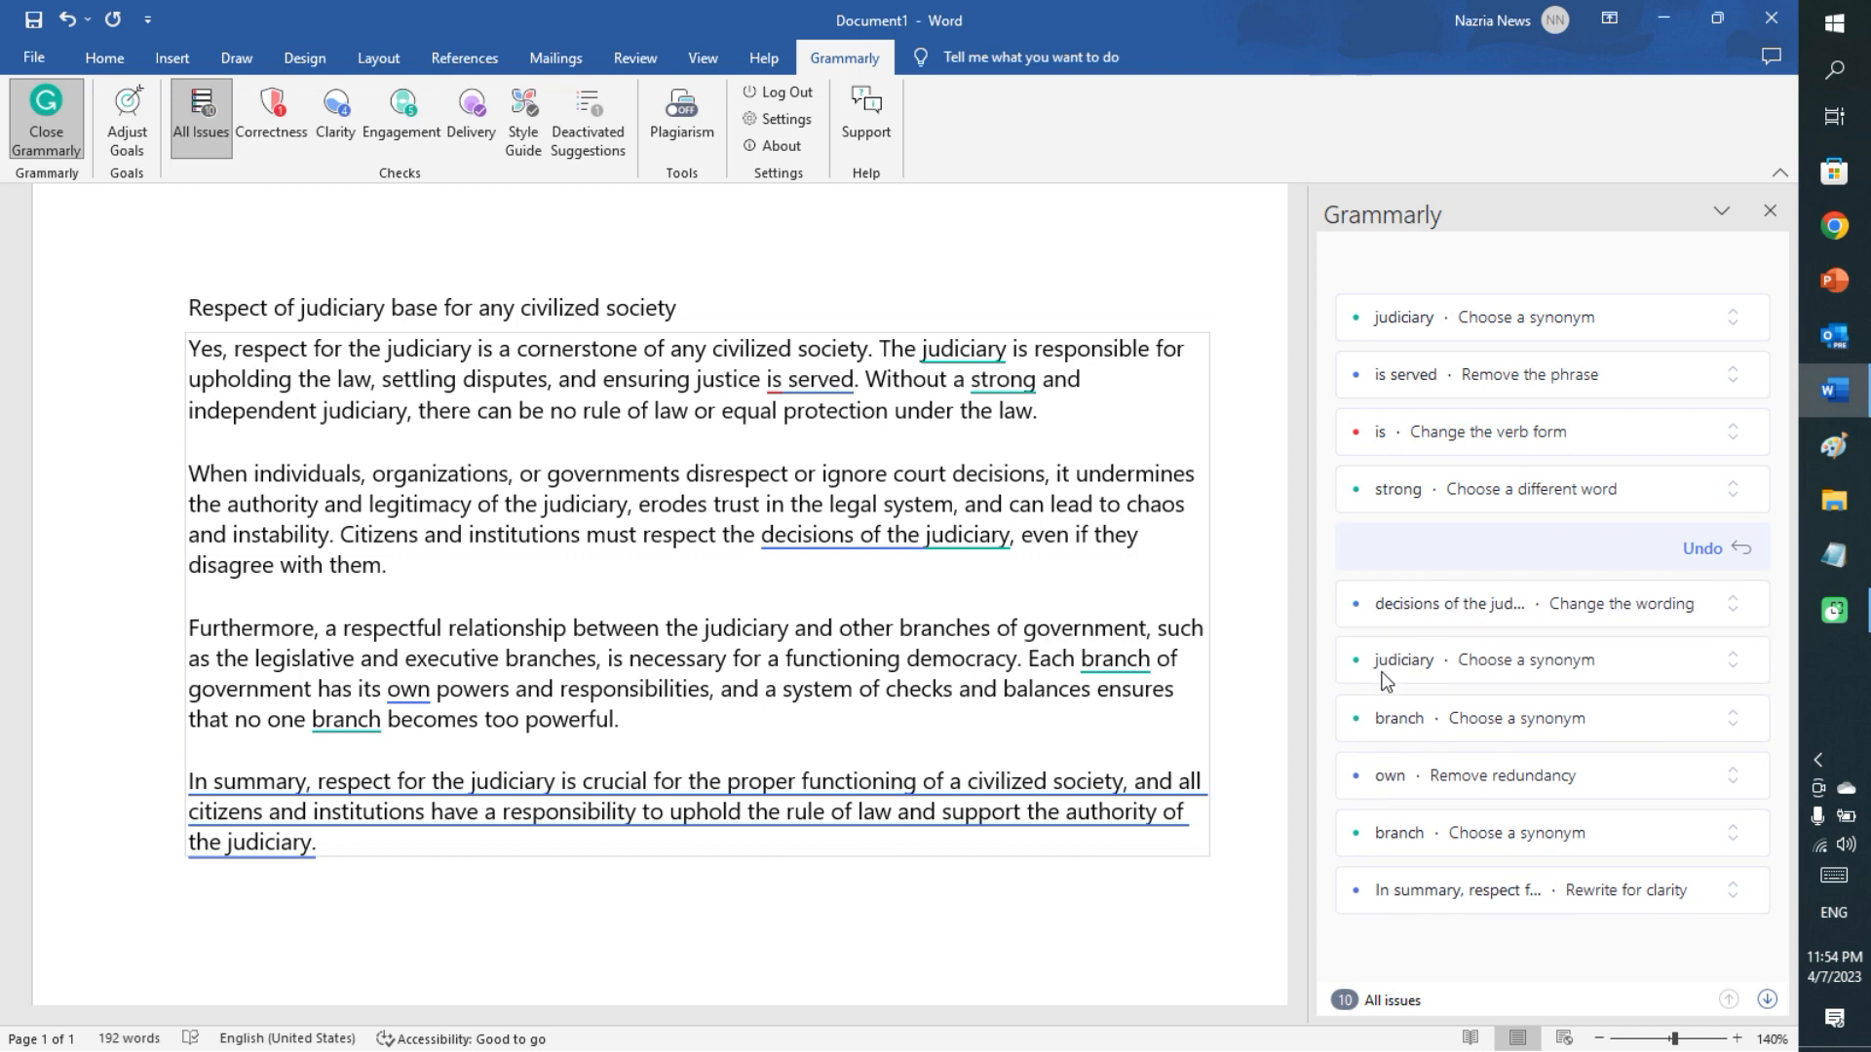
{"action": "left_click", "coordinate": [895, 544]}
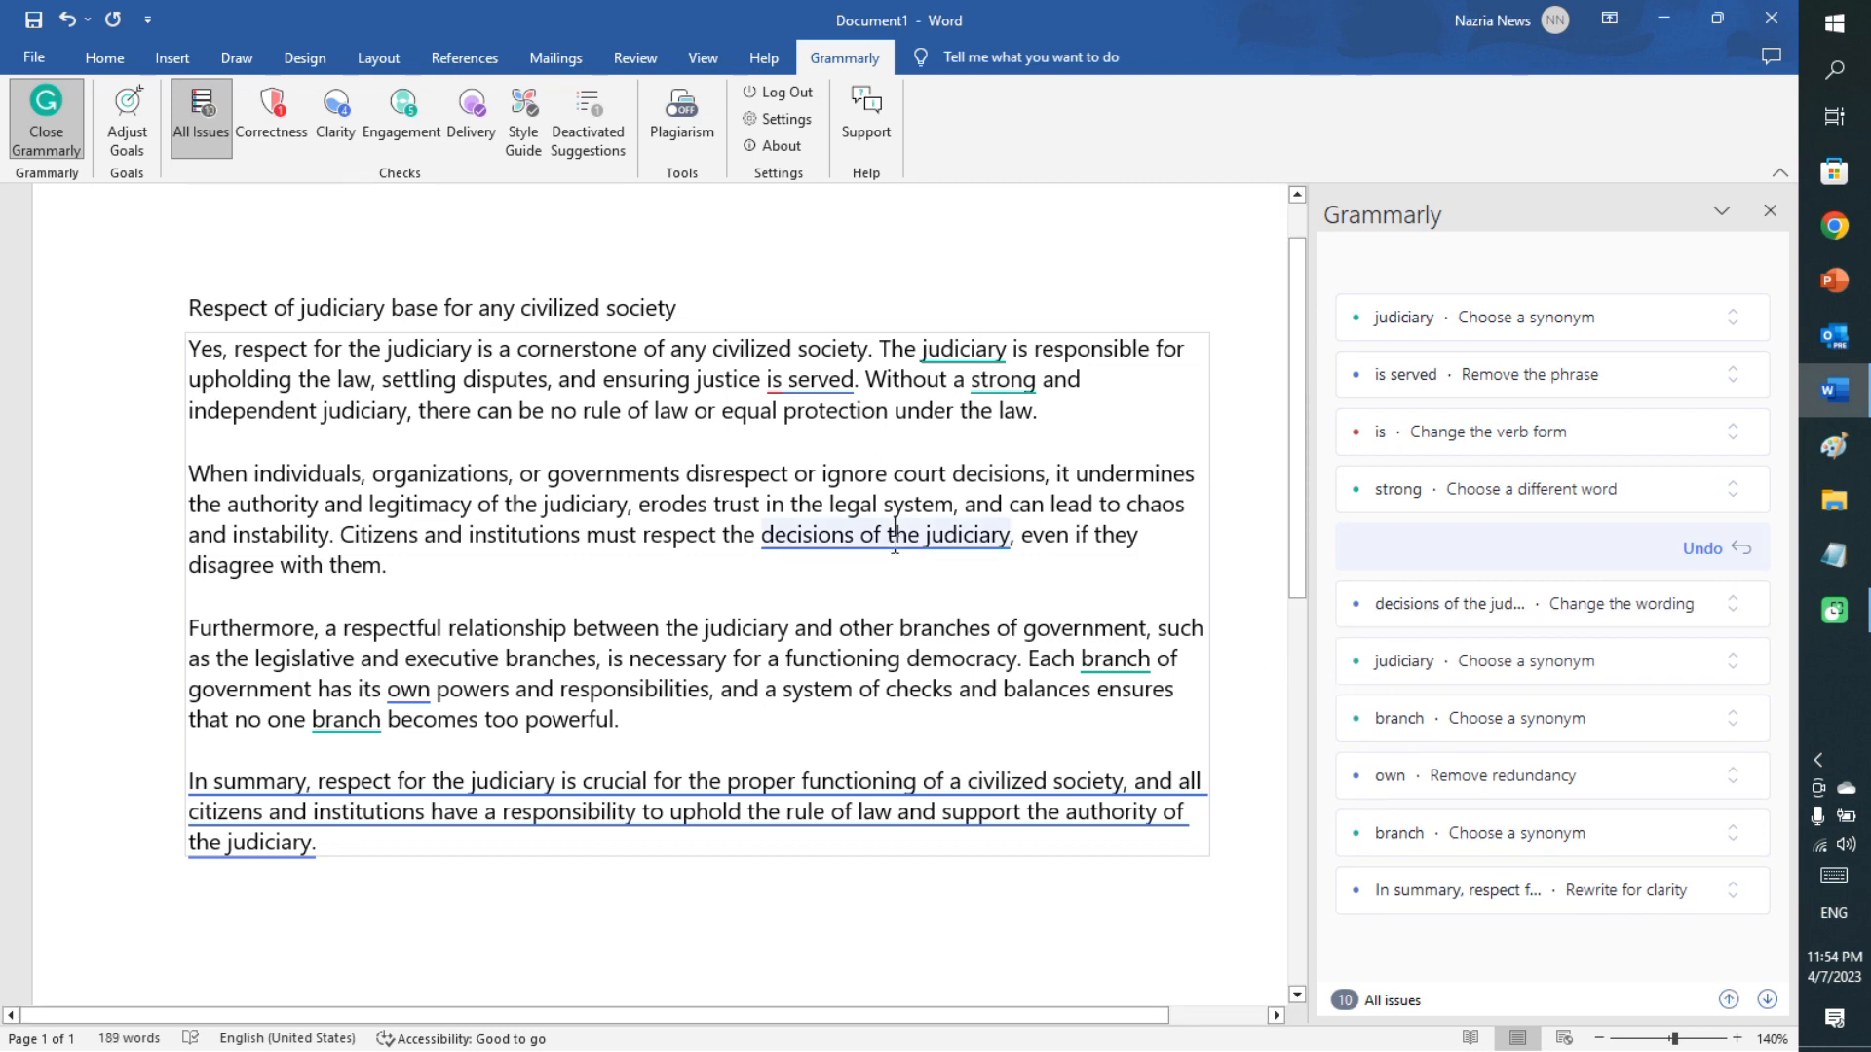
{"action": "left_click", "coordinate": [1418, 635]}
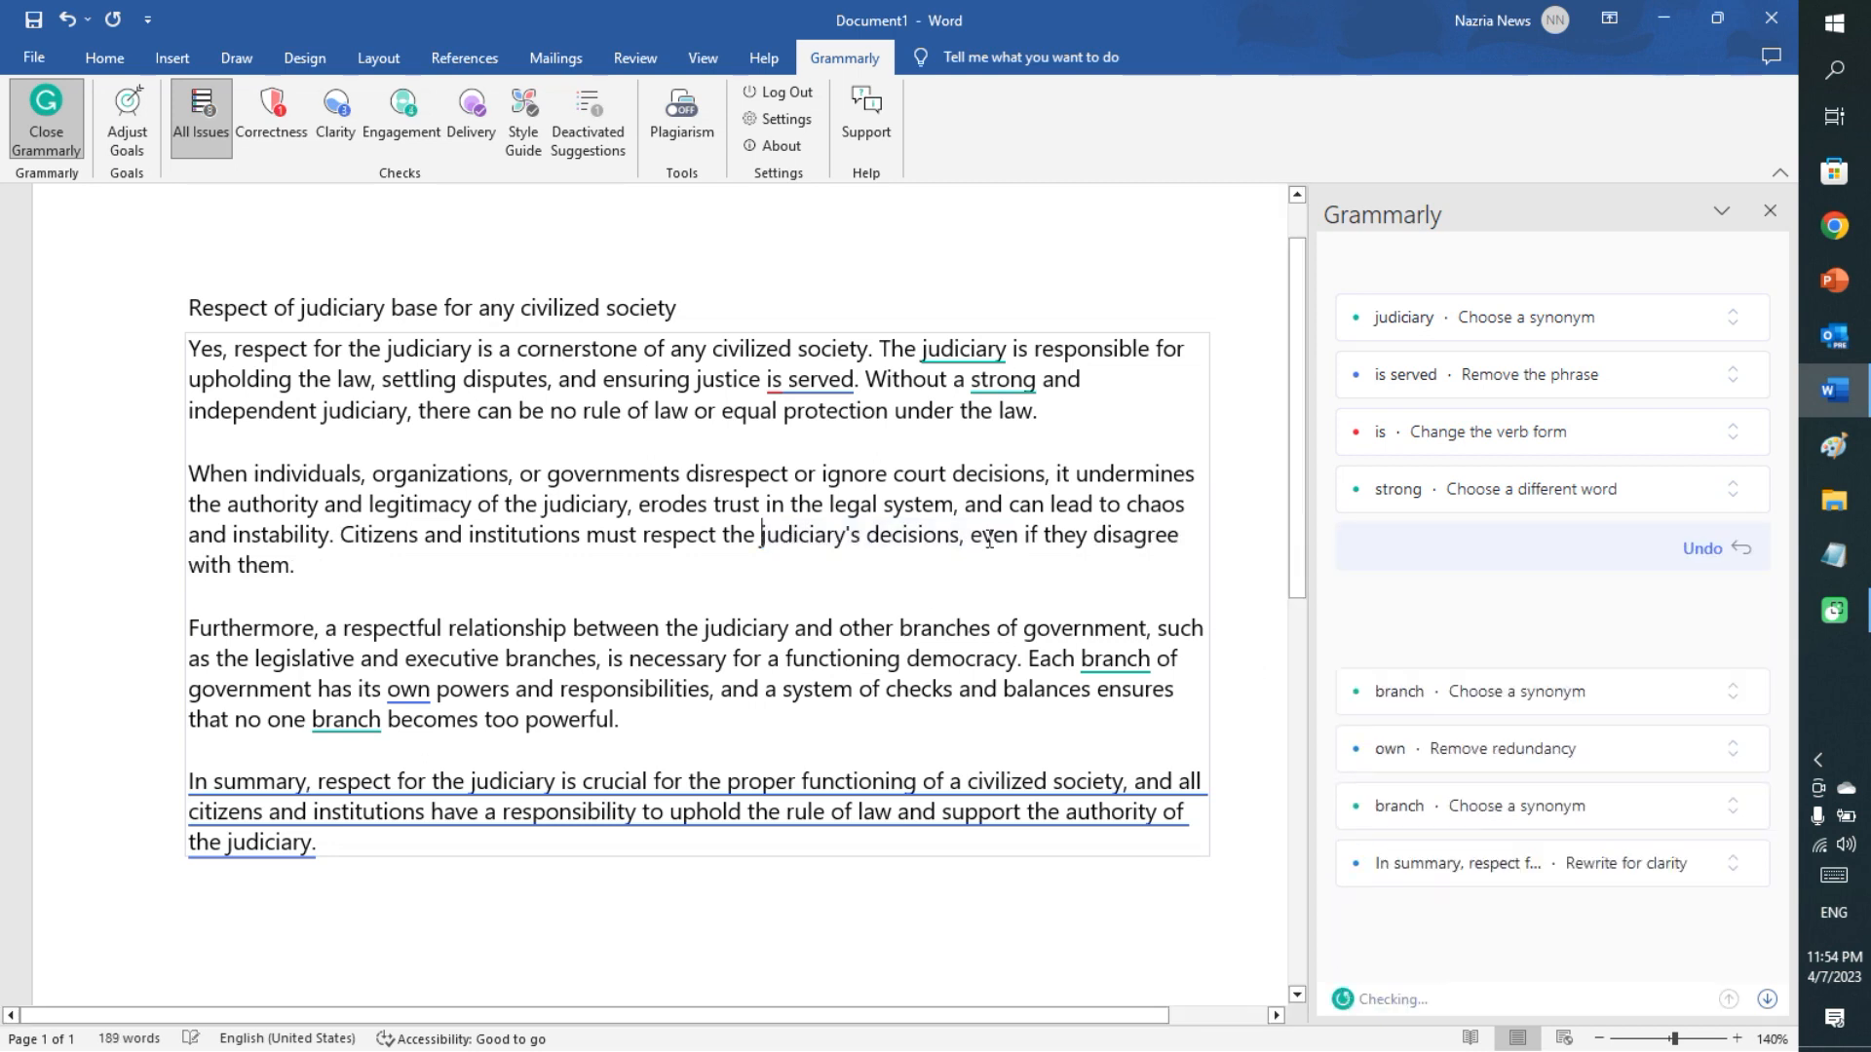
In the first paragraph, accept "court" for "judiciary" in the second sentence, remove "is served", and replace "strong" with "solid".
{"action": "left_click", "coordinate": [945, 351]}
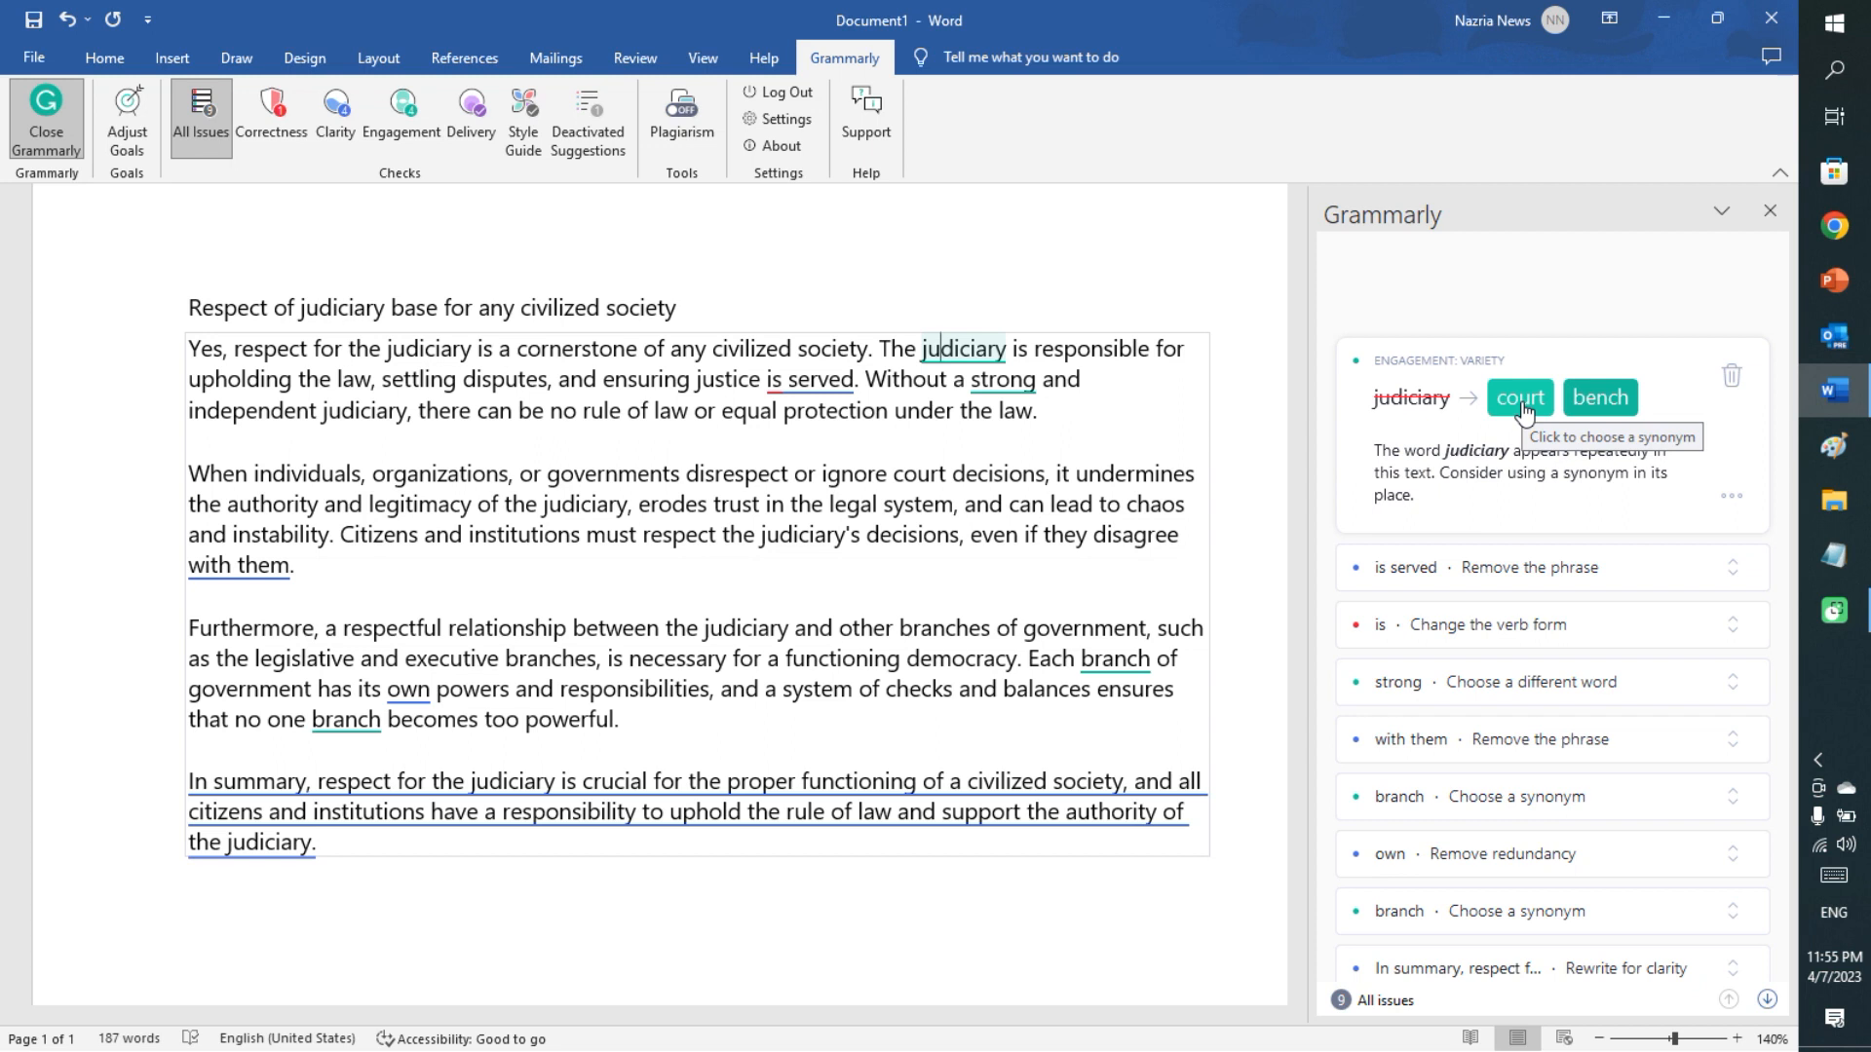
{"action": "left_click", "coordinate": [1520, 400]}
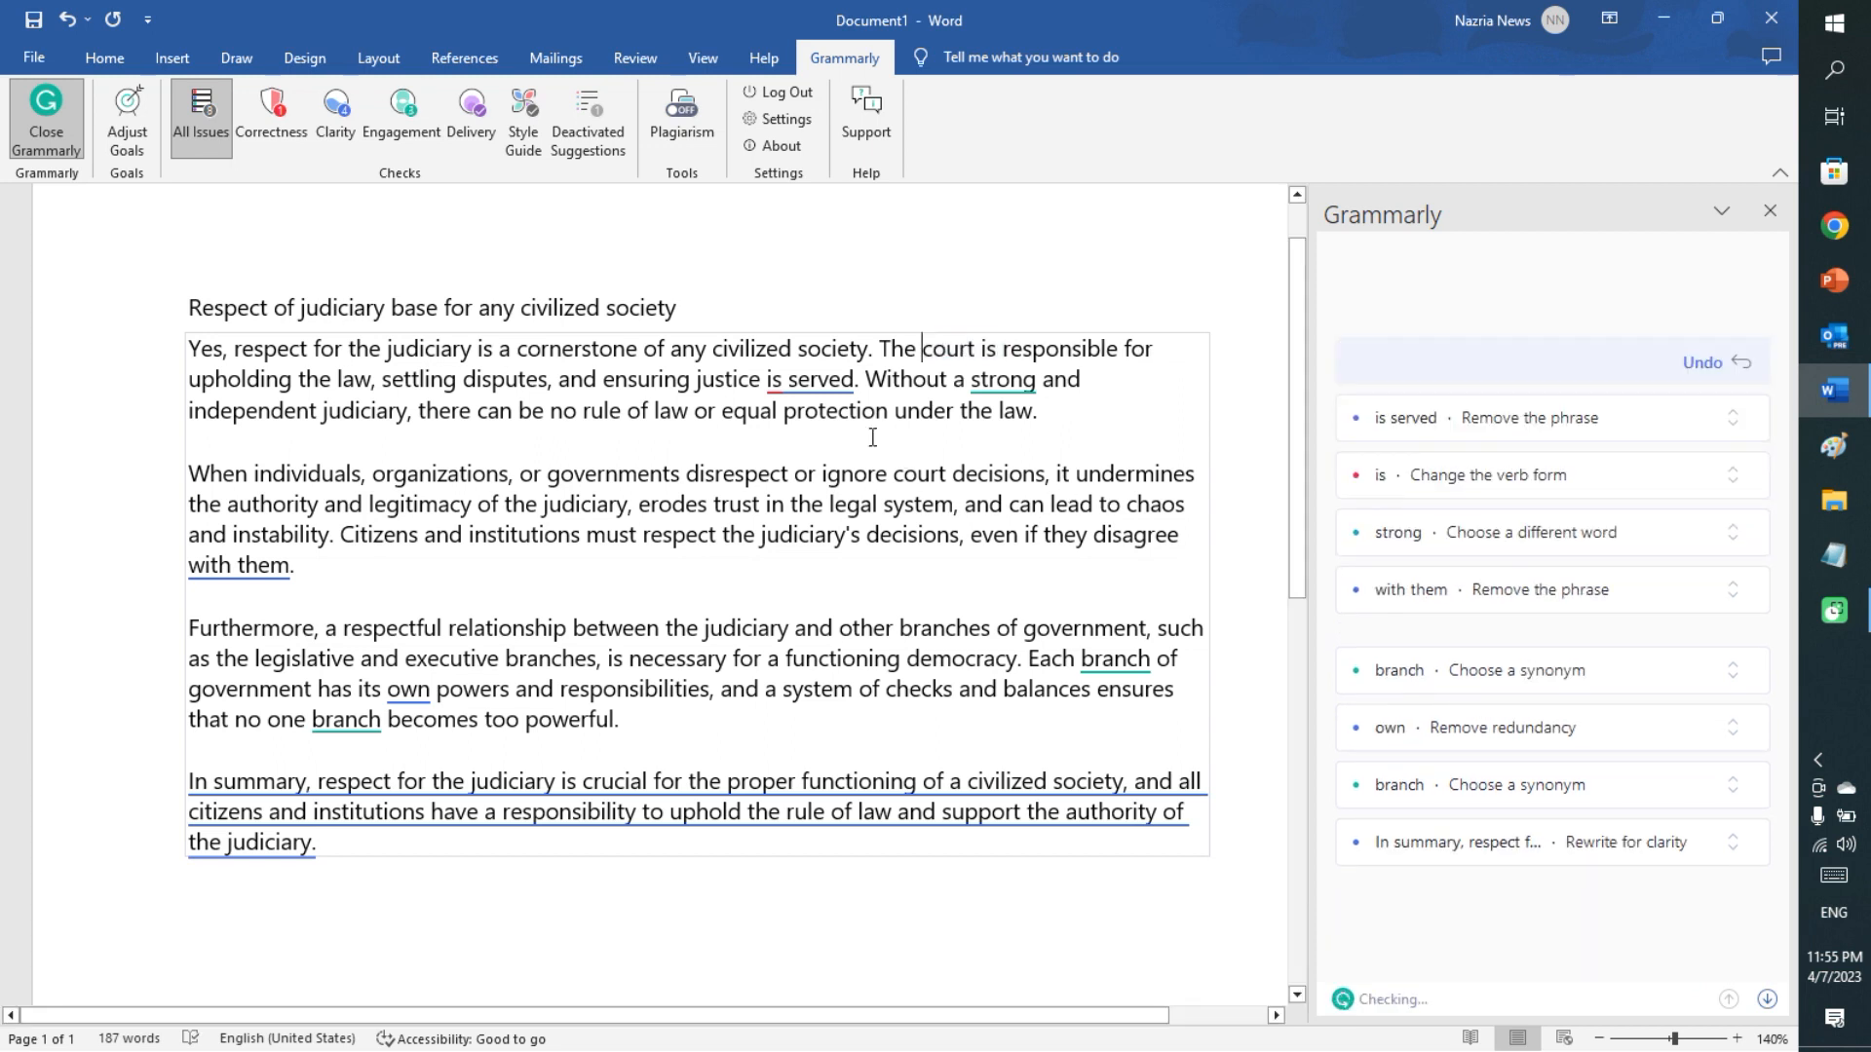
{"action": "left_click", "coordinate": [787, 379]}
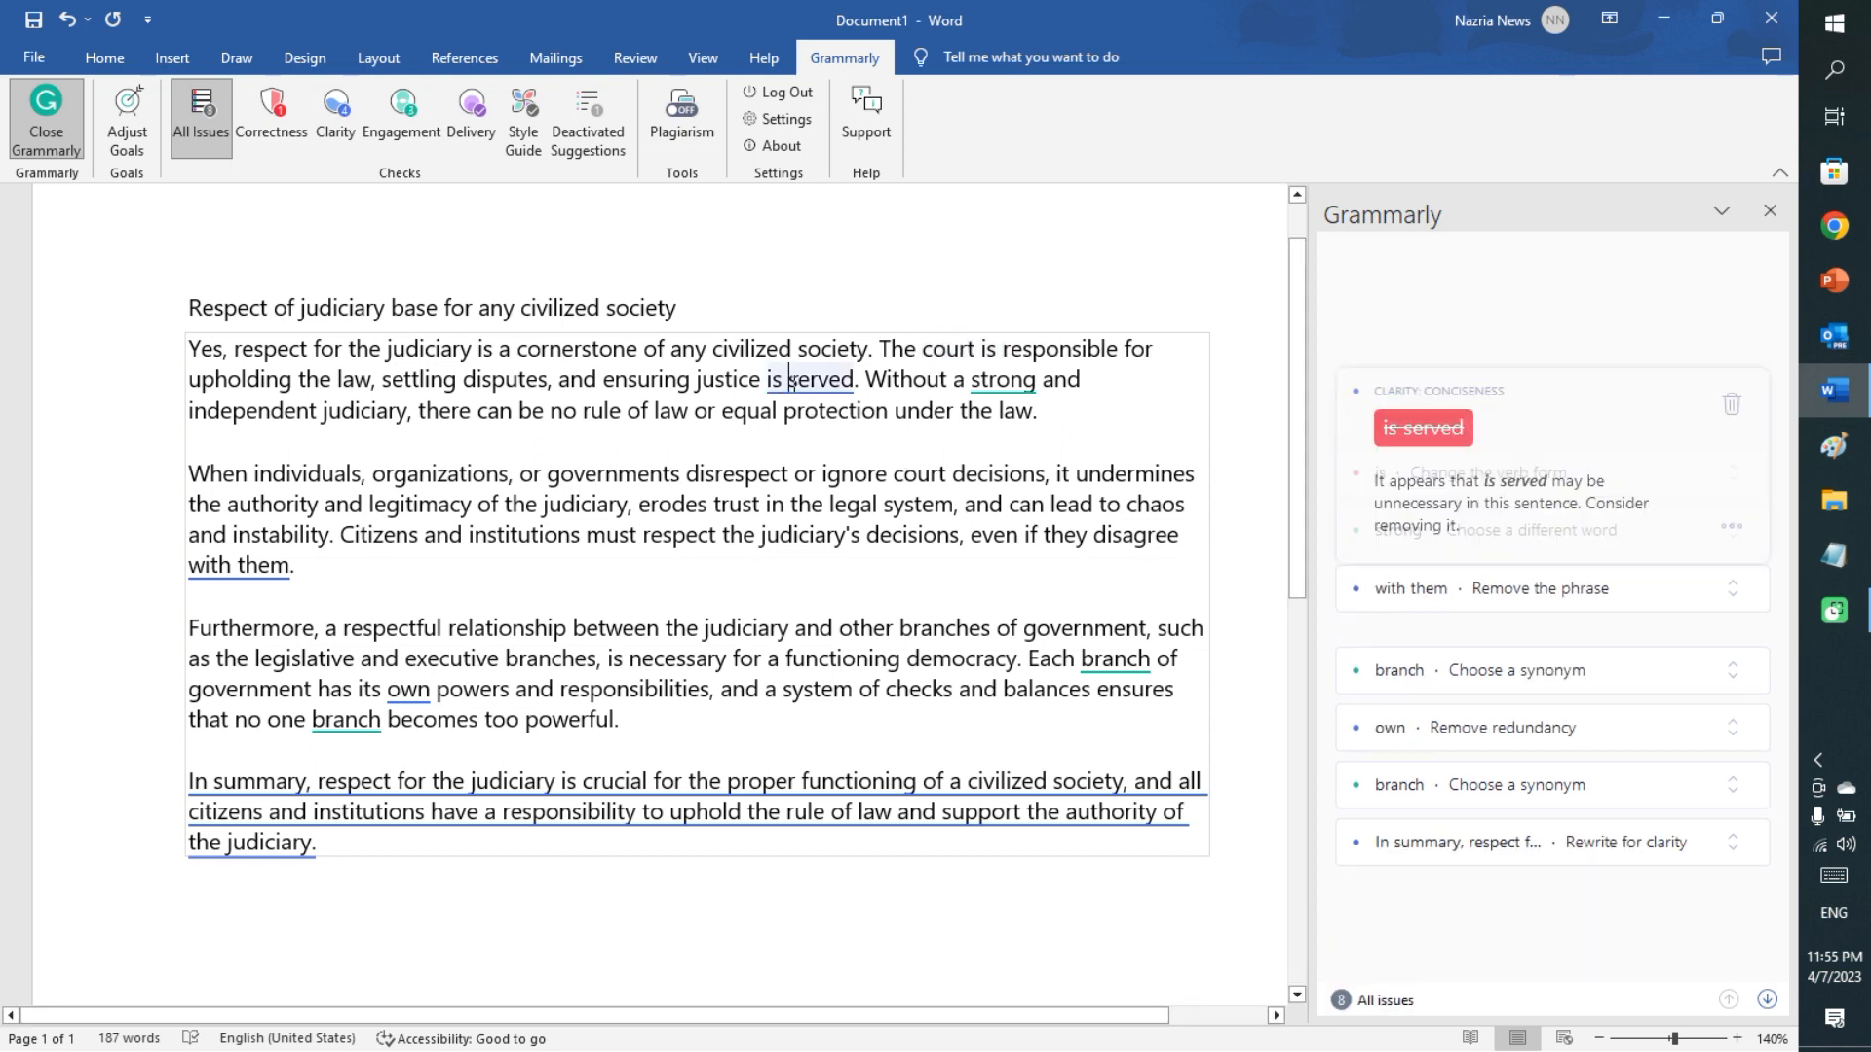
{"action": "left_click", "coordinate": [1415, 428]}
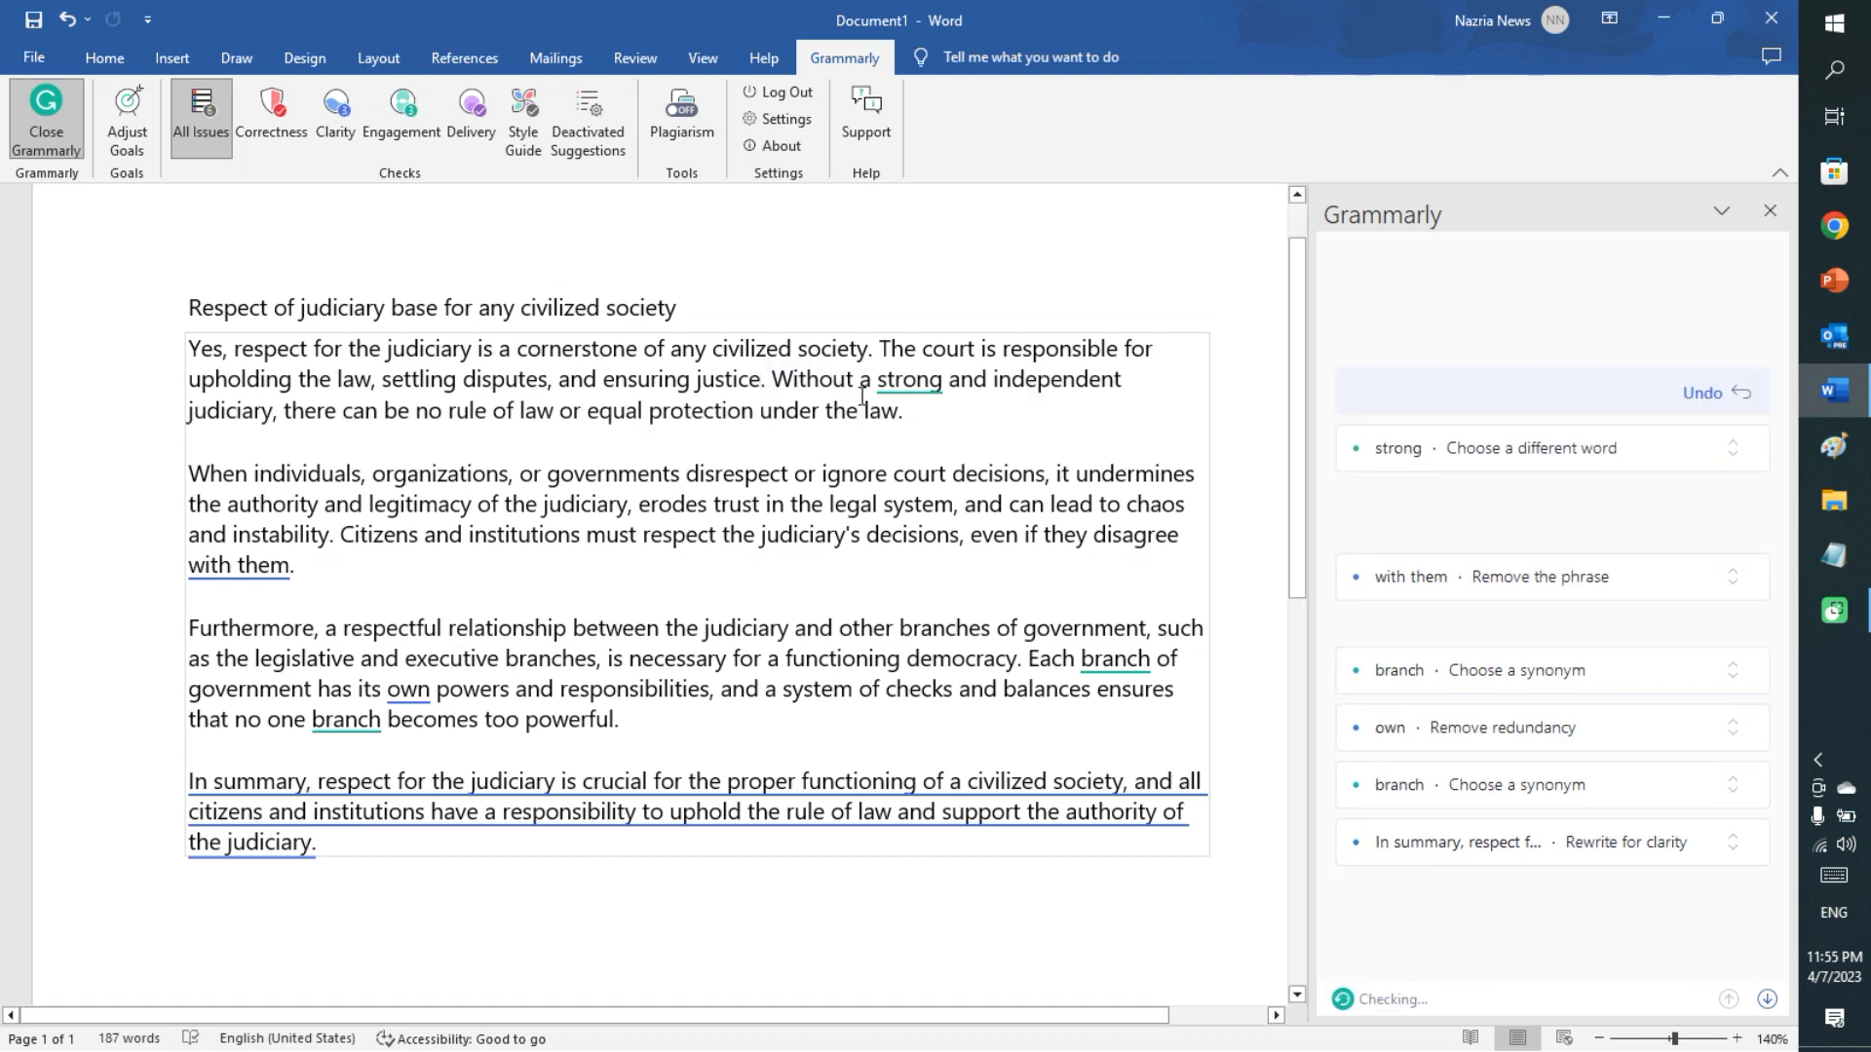
{"action": "left_click", "coordinate": [921, 388]}
{"action": "left_click", "coordinate": [1508, 429]}
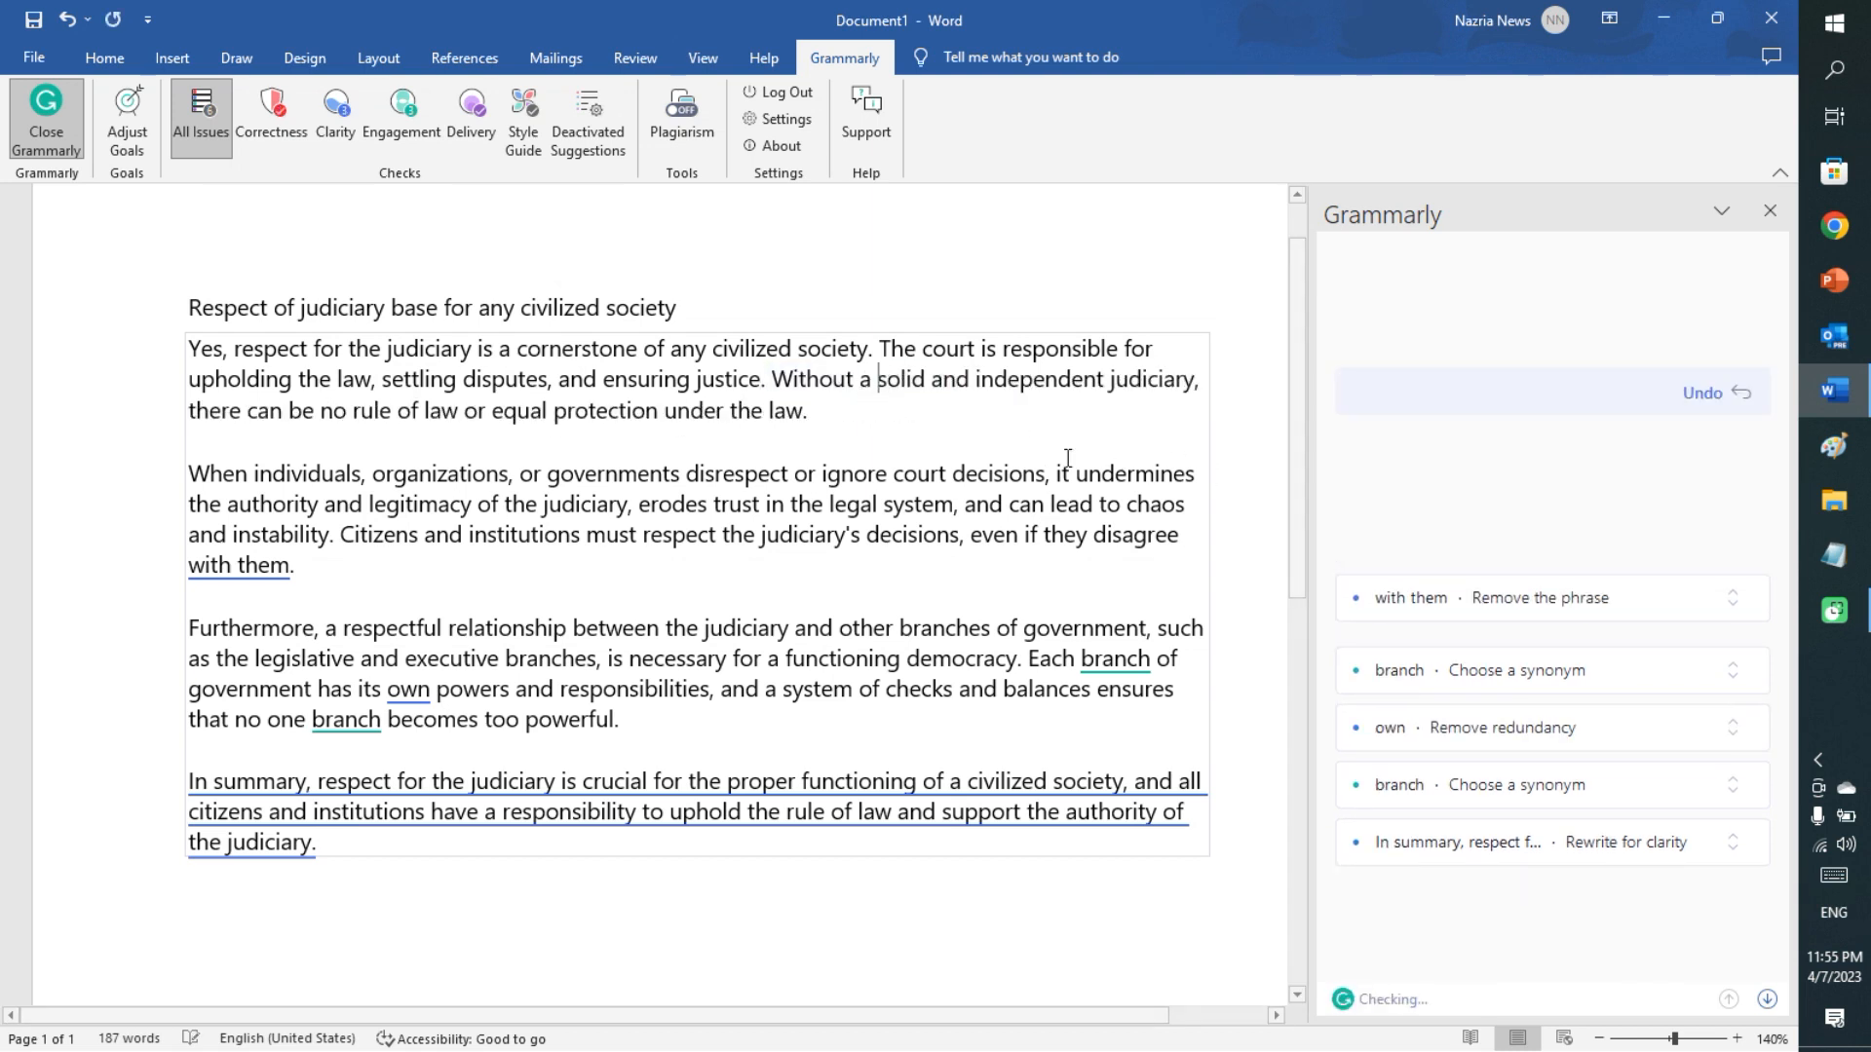
Remove "with them" from the second paragraph and accept the rewrite starting with "Even if they disagree, citizens and institutions must respect".
{"action": "left_click", "coordinate": [1411, 577]}
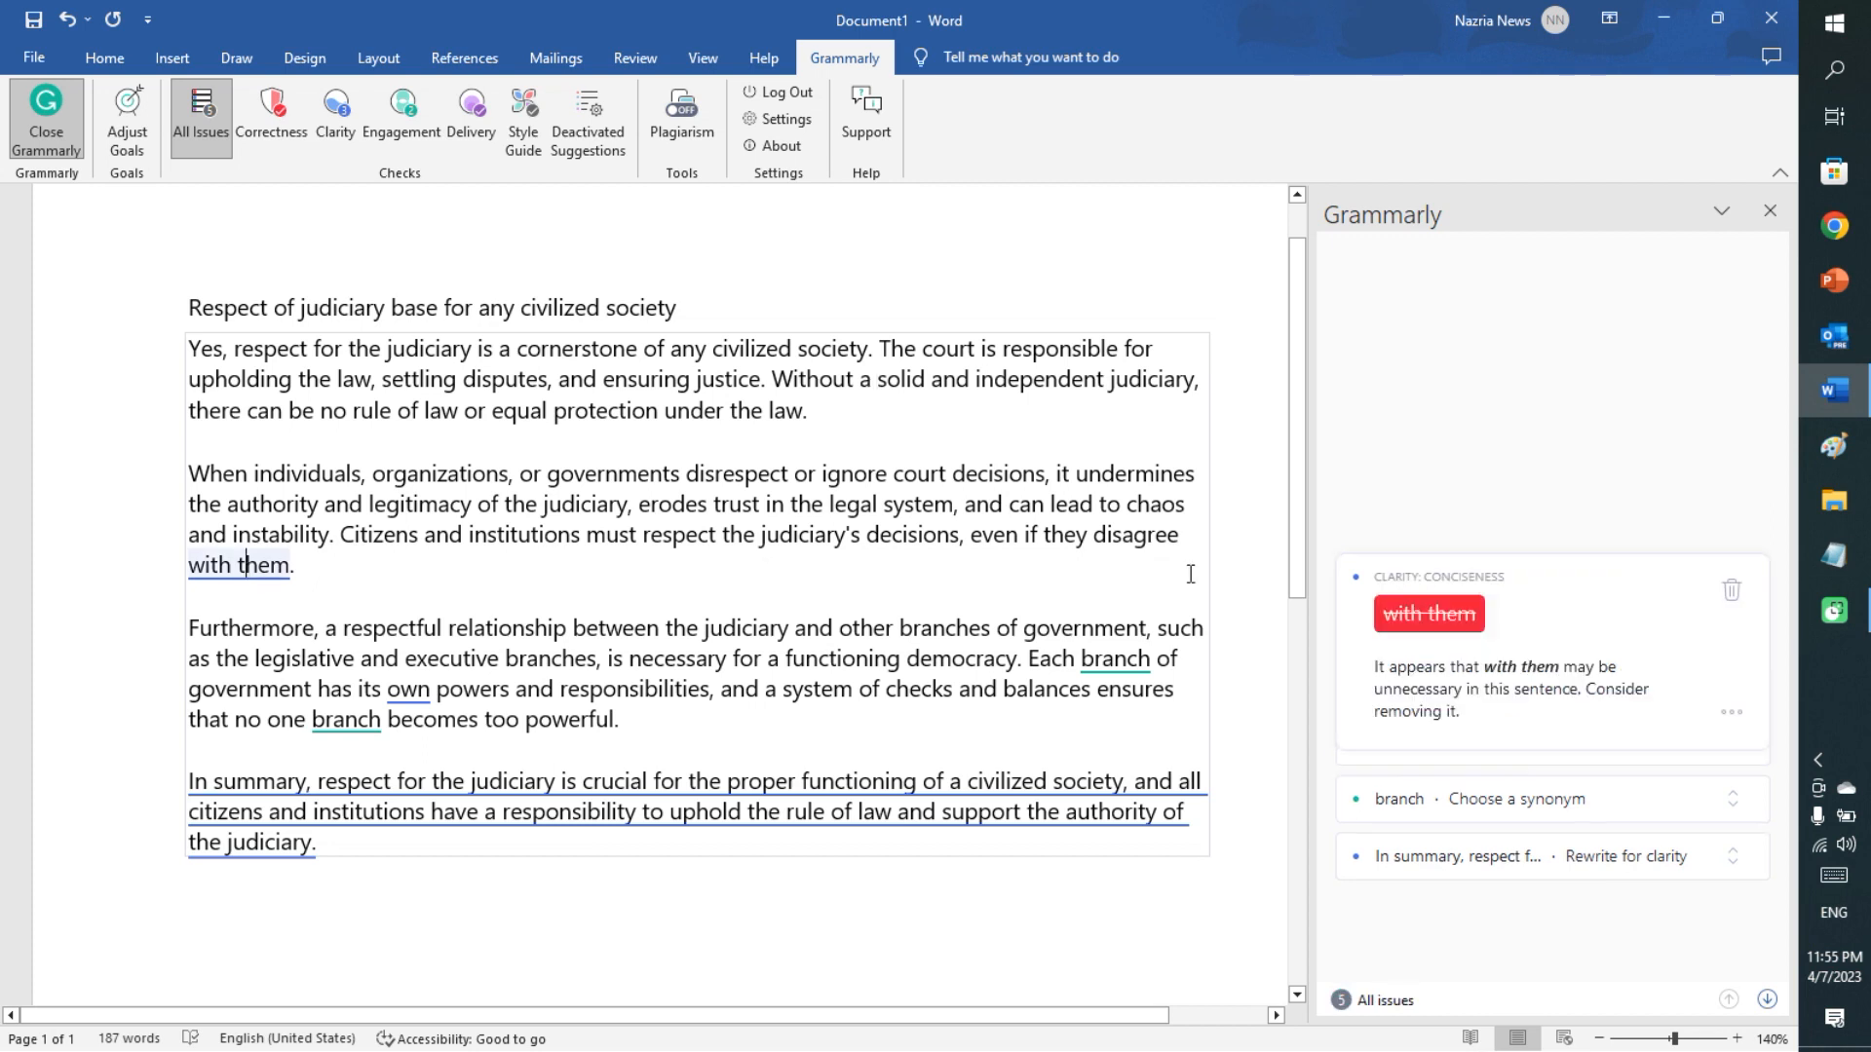
{"action": "left_click", "coordinate": [1418, 624]}
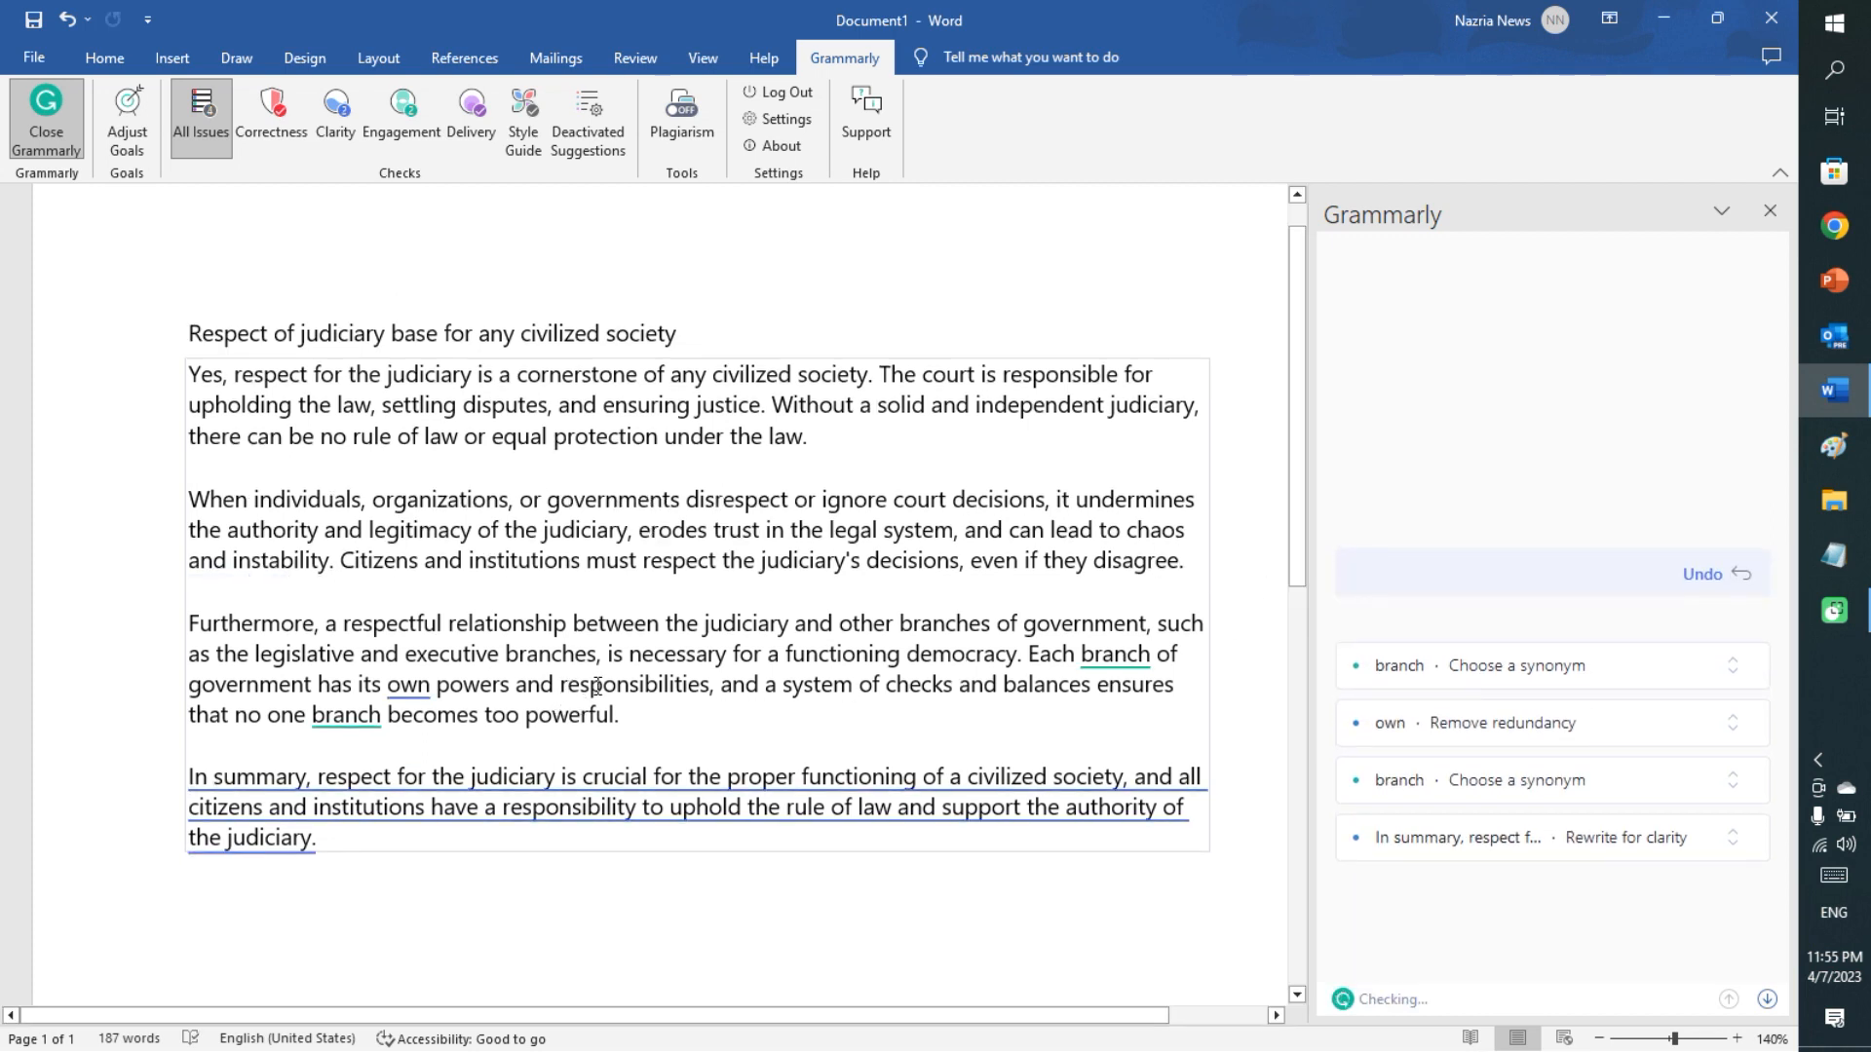
{"action": "left_click", "coordinate": [673, 562]}
{"action": "left_click", "coordinate": [1482, 830]}
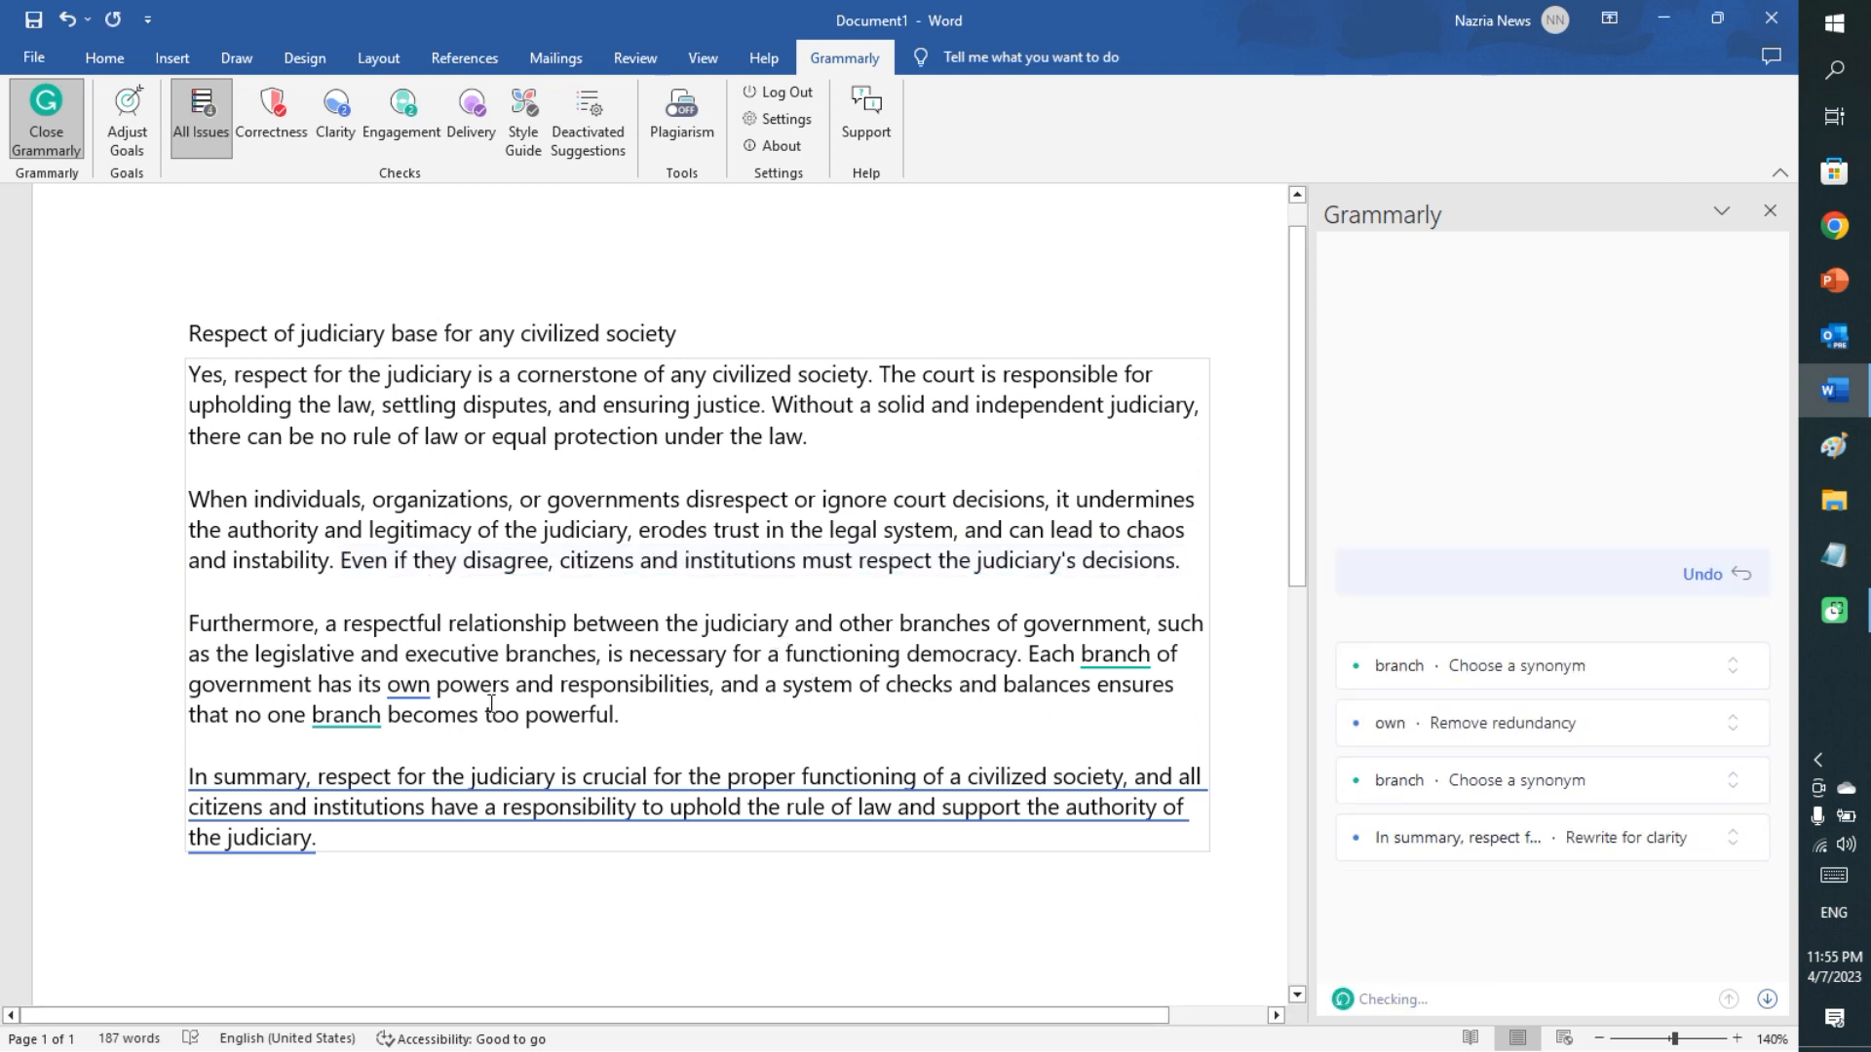
In the third paragraph's last sentence, remove the redundant "own" and replace "branch" in "no one branch" with "unit".
{"action": "left_click", "coordinate": [418, 687]}
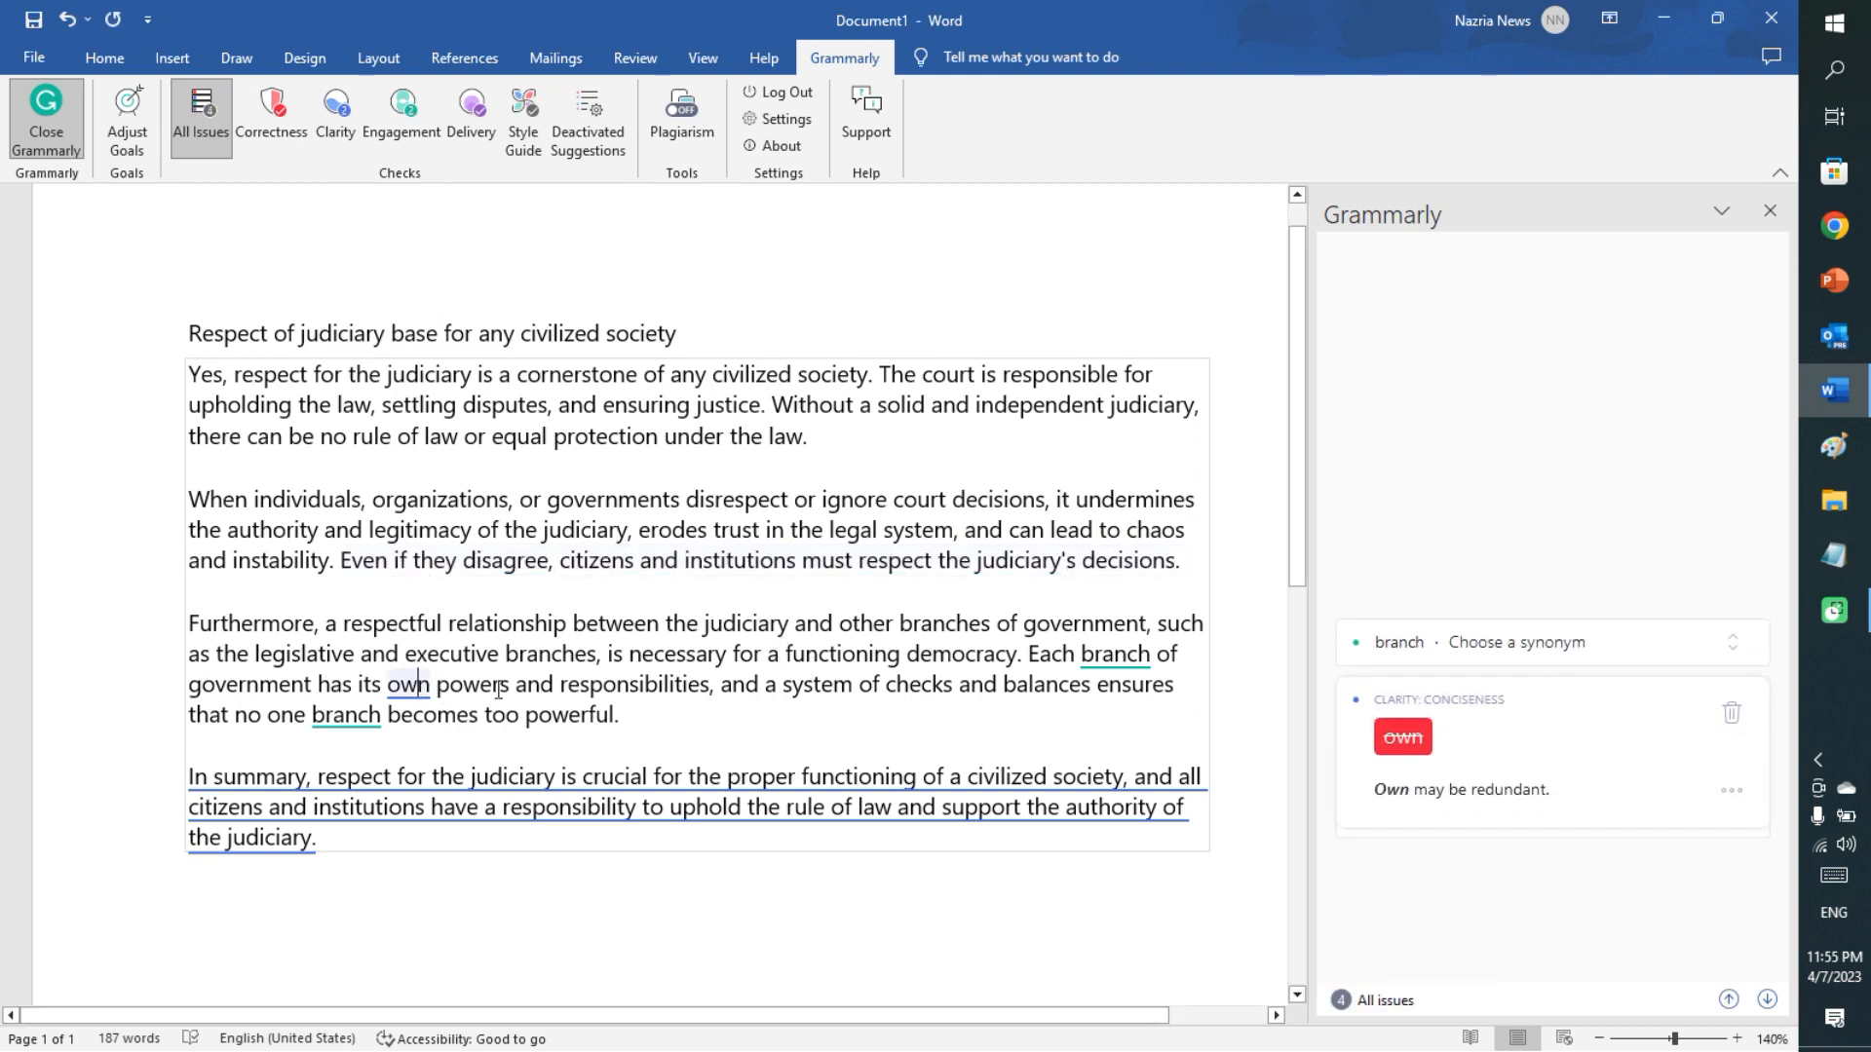
{"action": "left_click", "coordinate": [1391, 743]}
{"action": "left_click", "coordinate": [282, 717]}
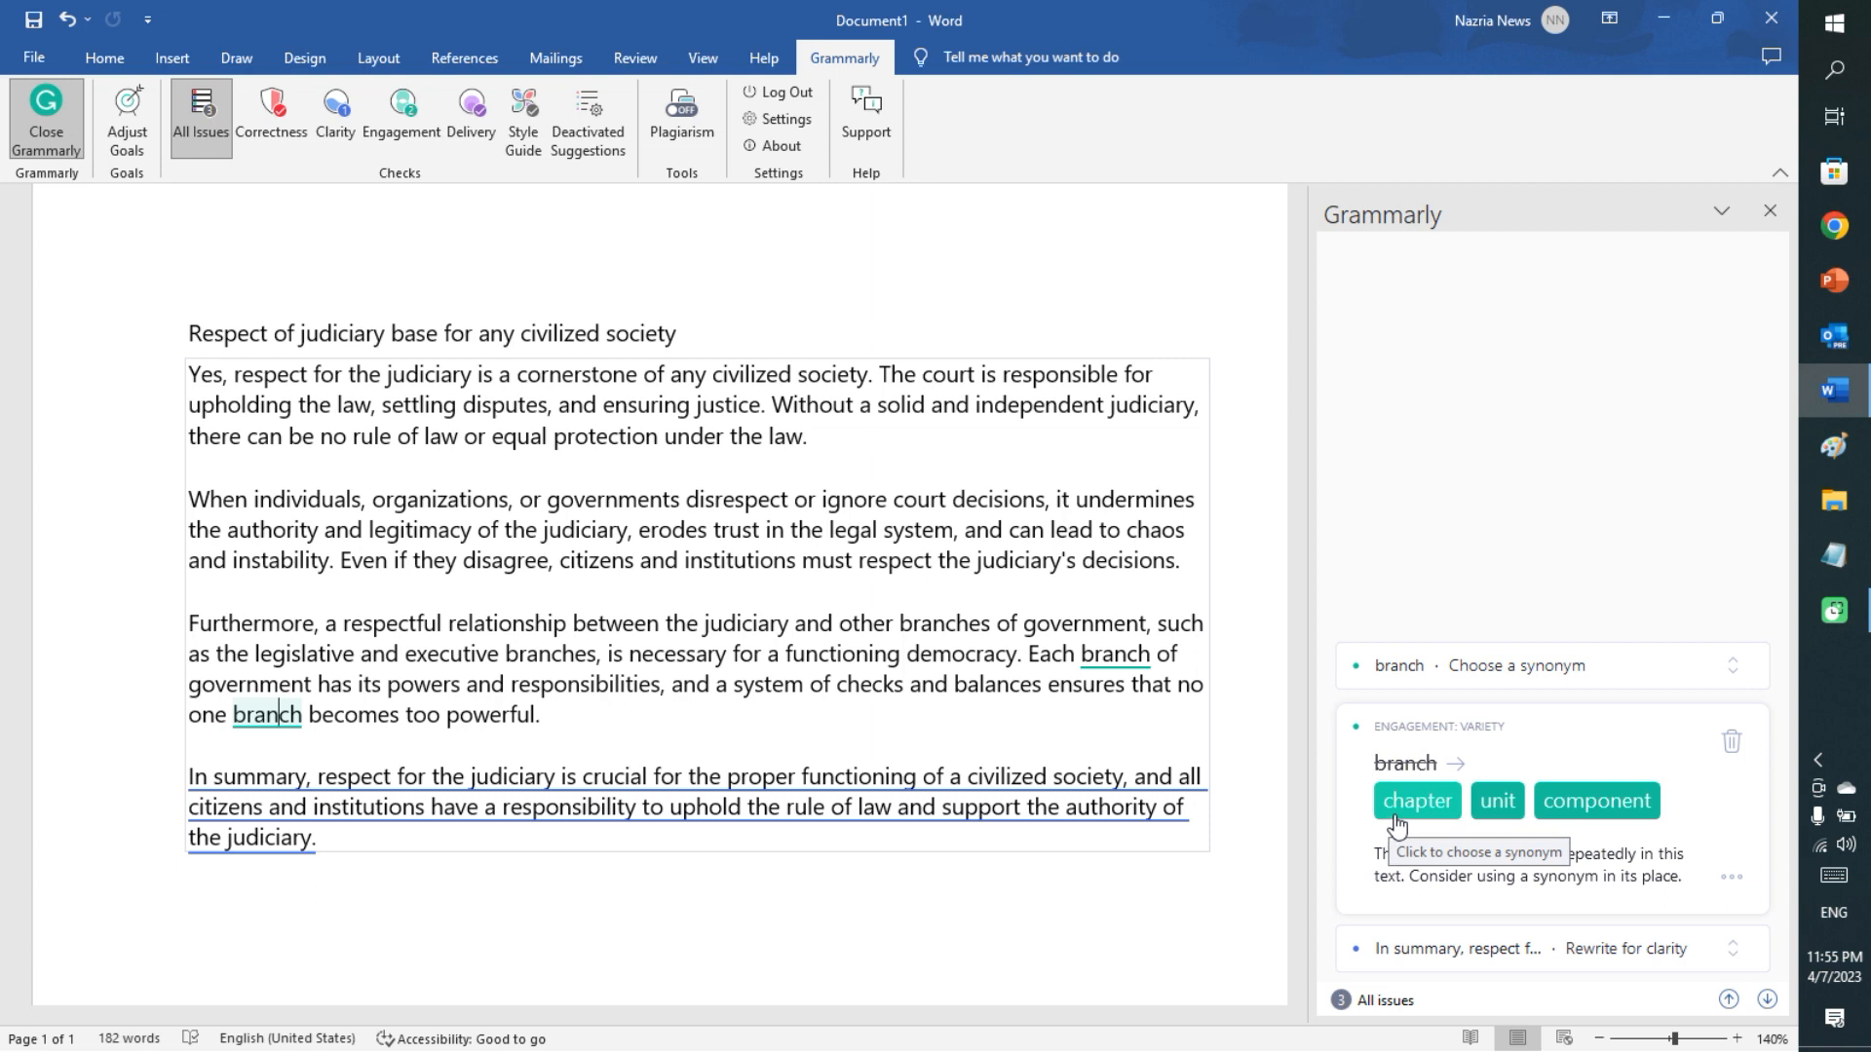
{"action": "left_click", "coordinate": [1498, 801]}
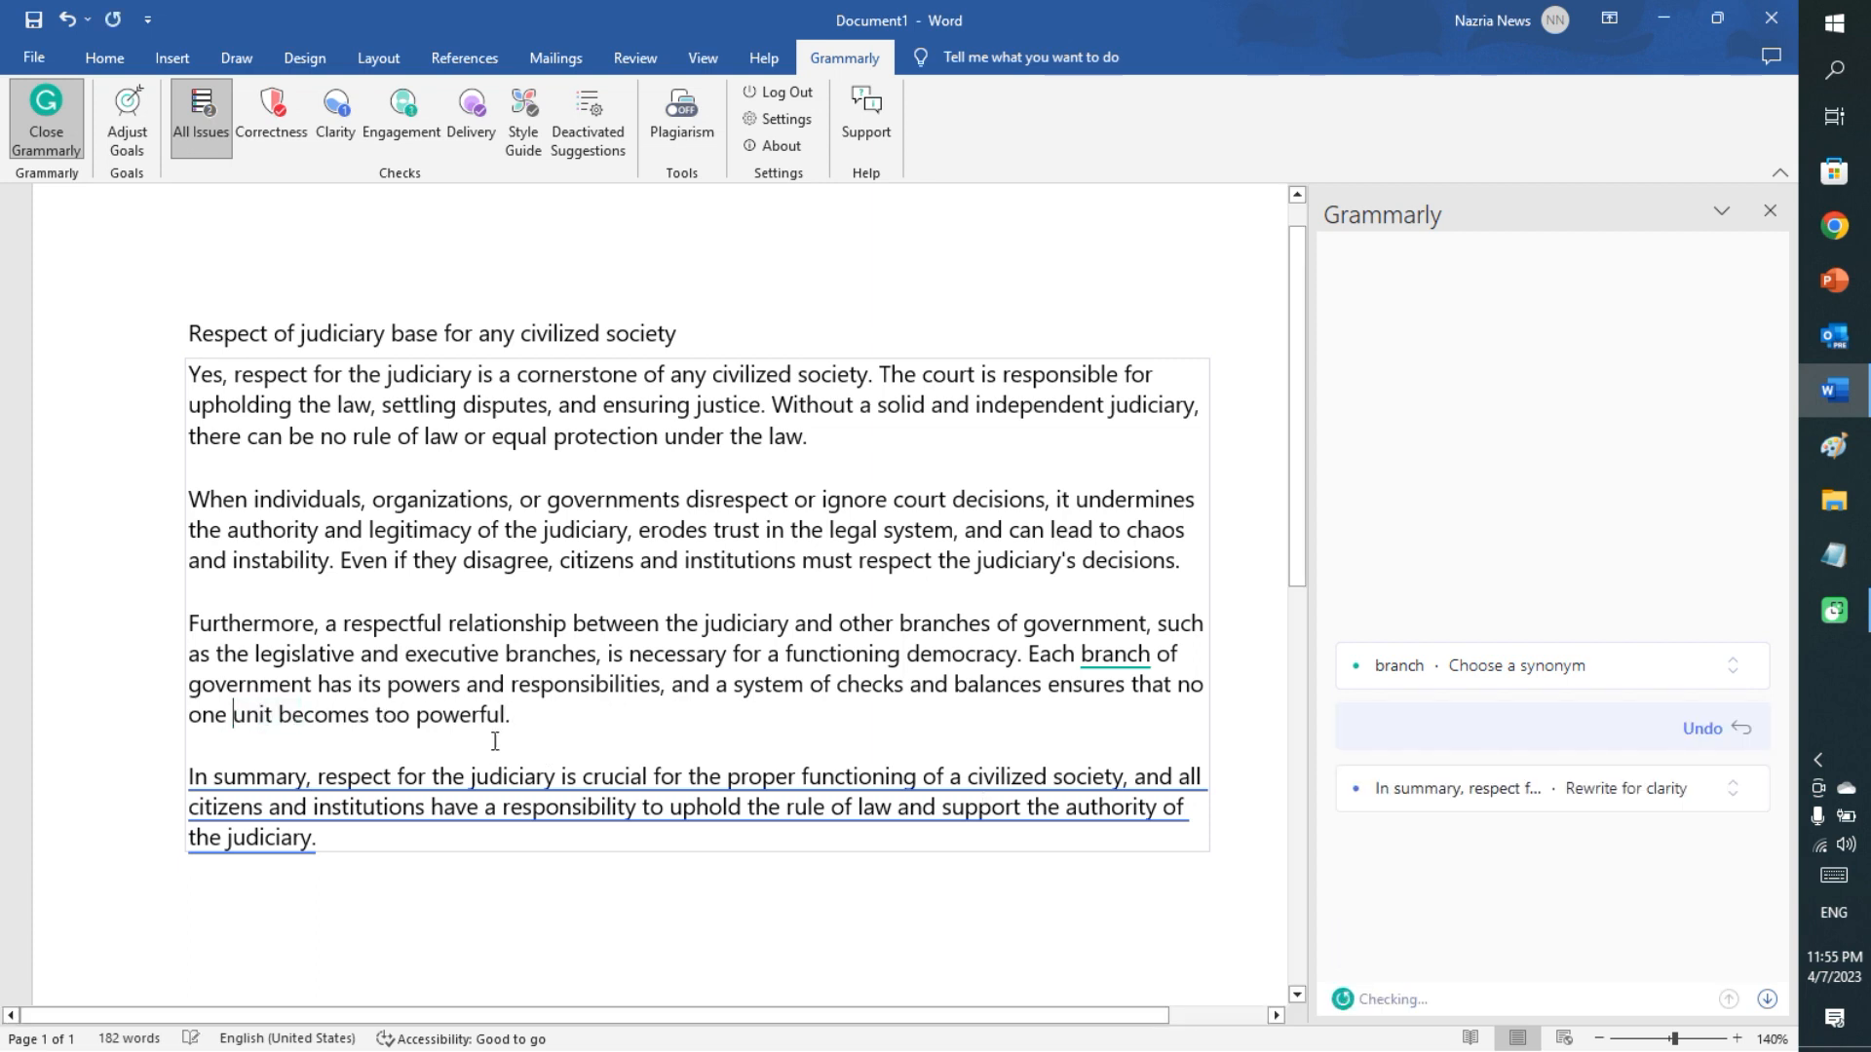
Accept the suggested rewrite of the closing summary, replace "branch" in "Each branch of government" with "component", and show the desktop.
{"action": "left_click", "coordinate": [407, 769]}
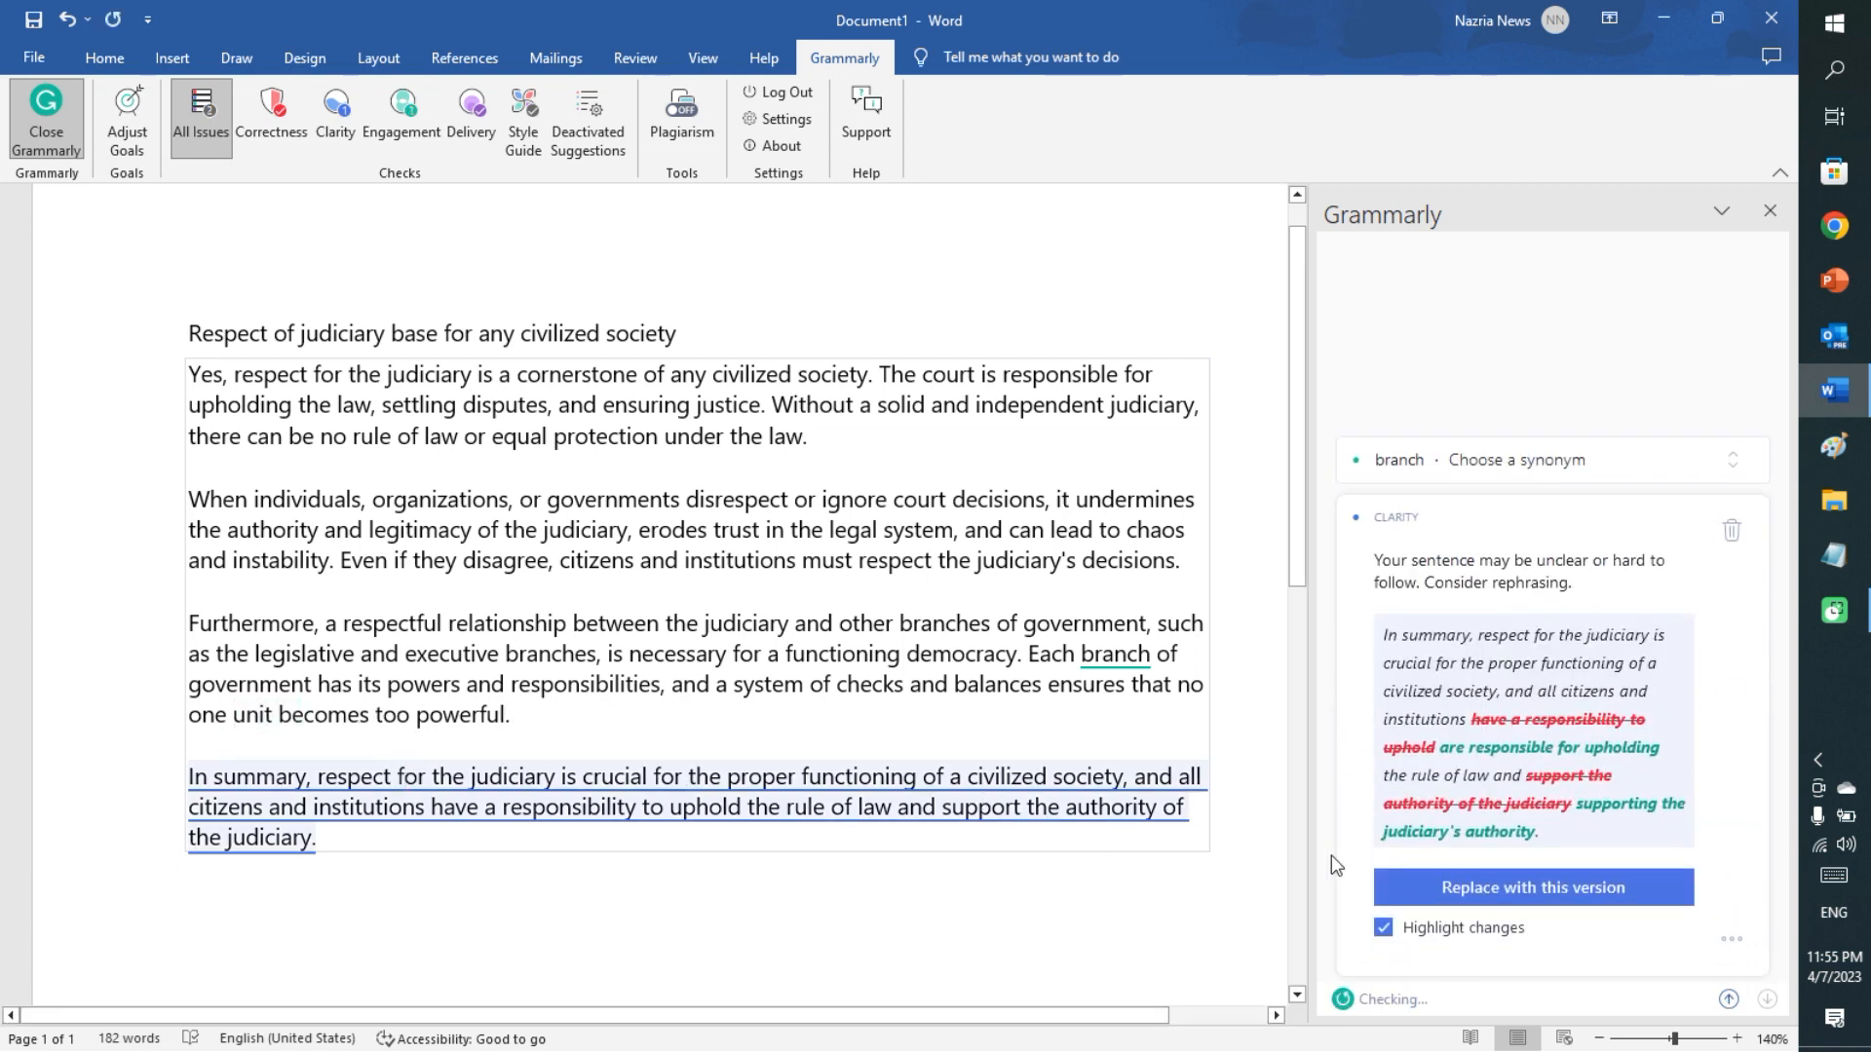
{"action": "left_click", "coordinate": [1508, 888]}
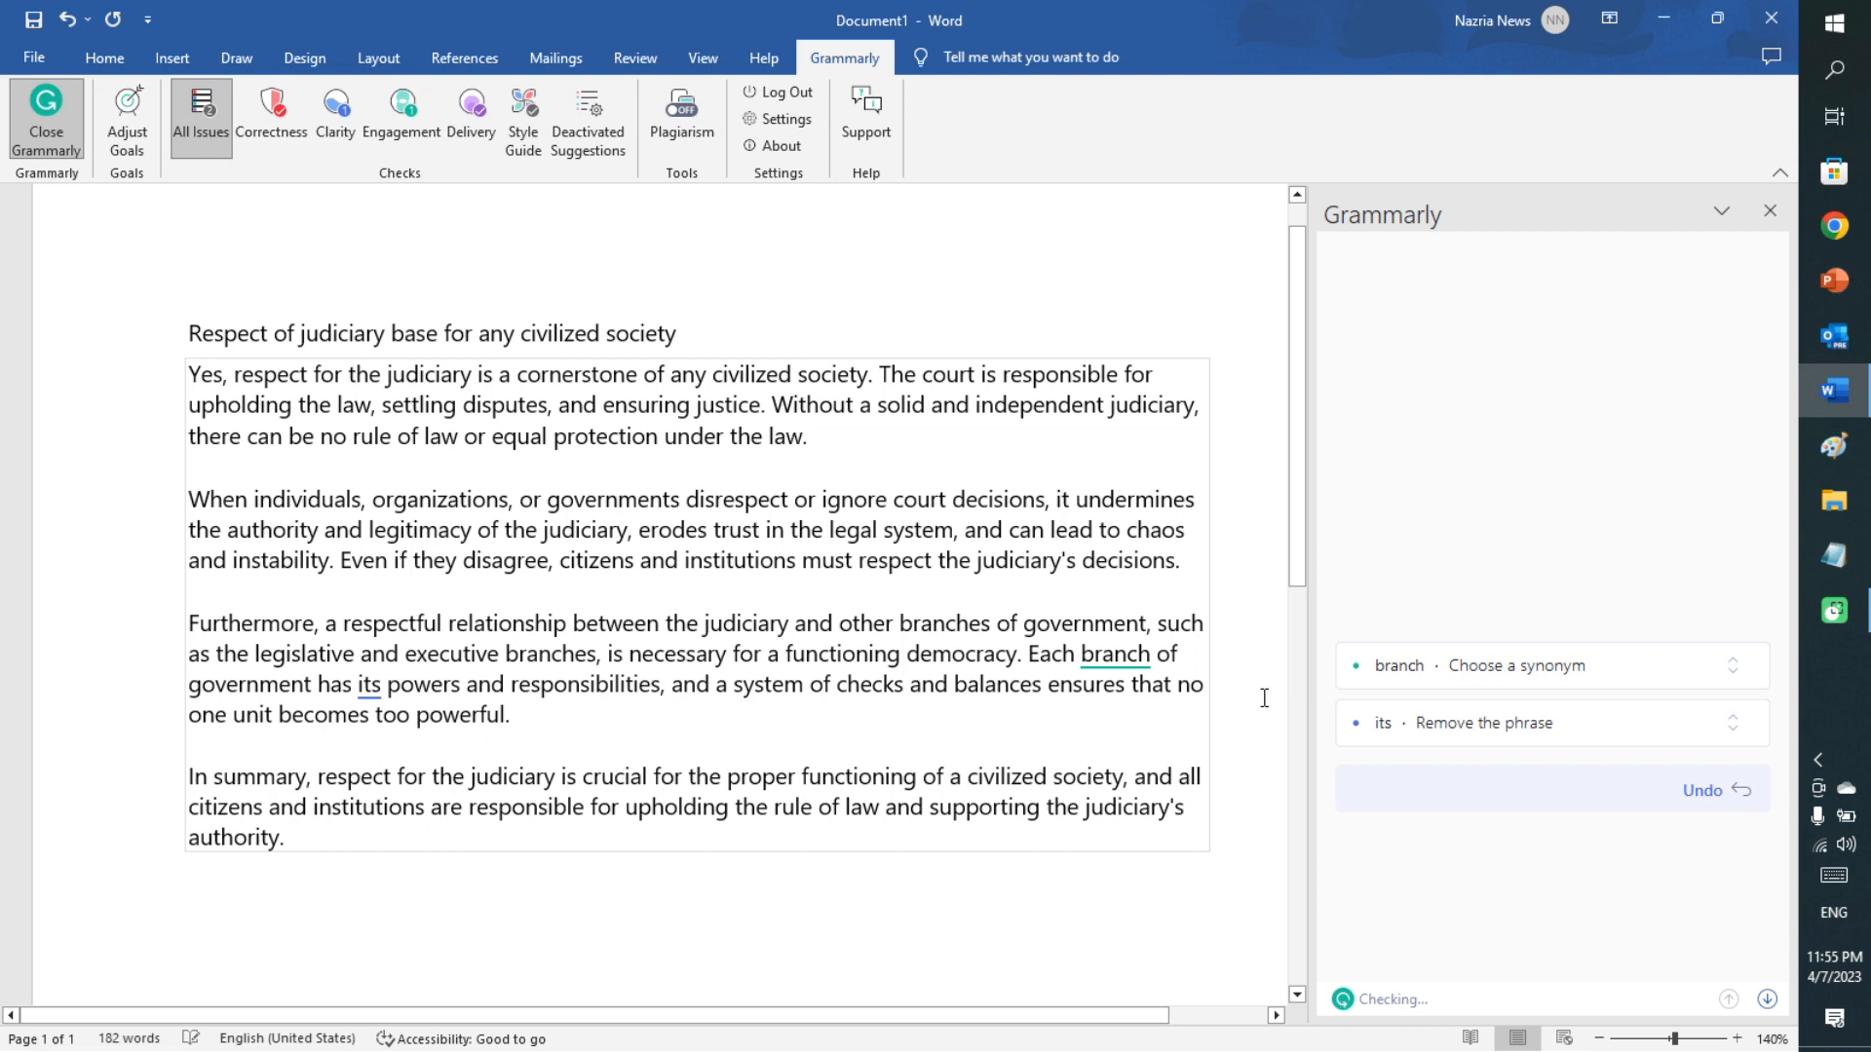
{"action": "left_click", "coordinate": [1419, 665]}
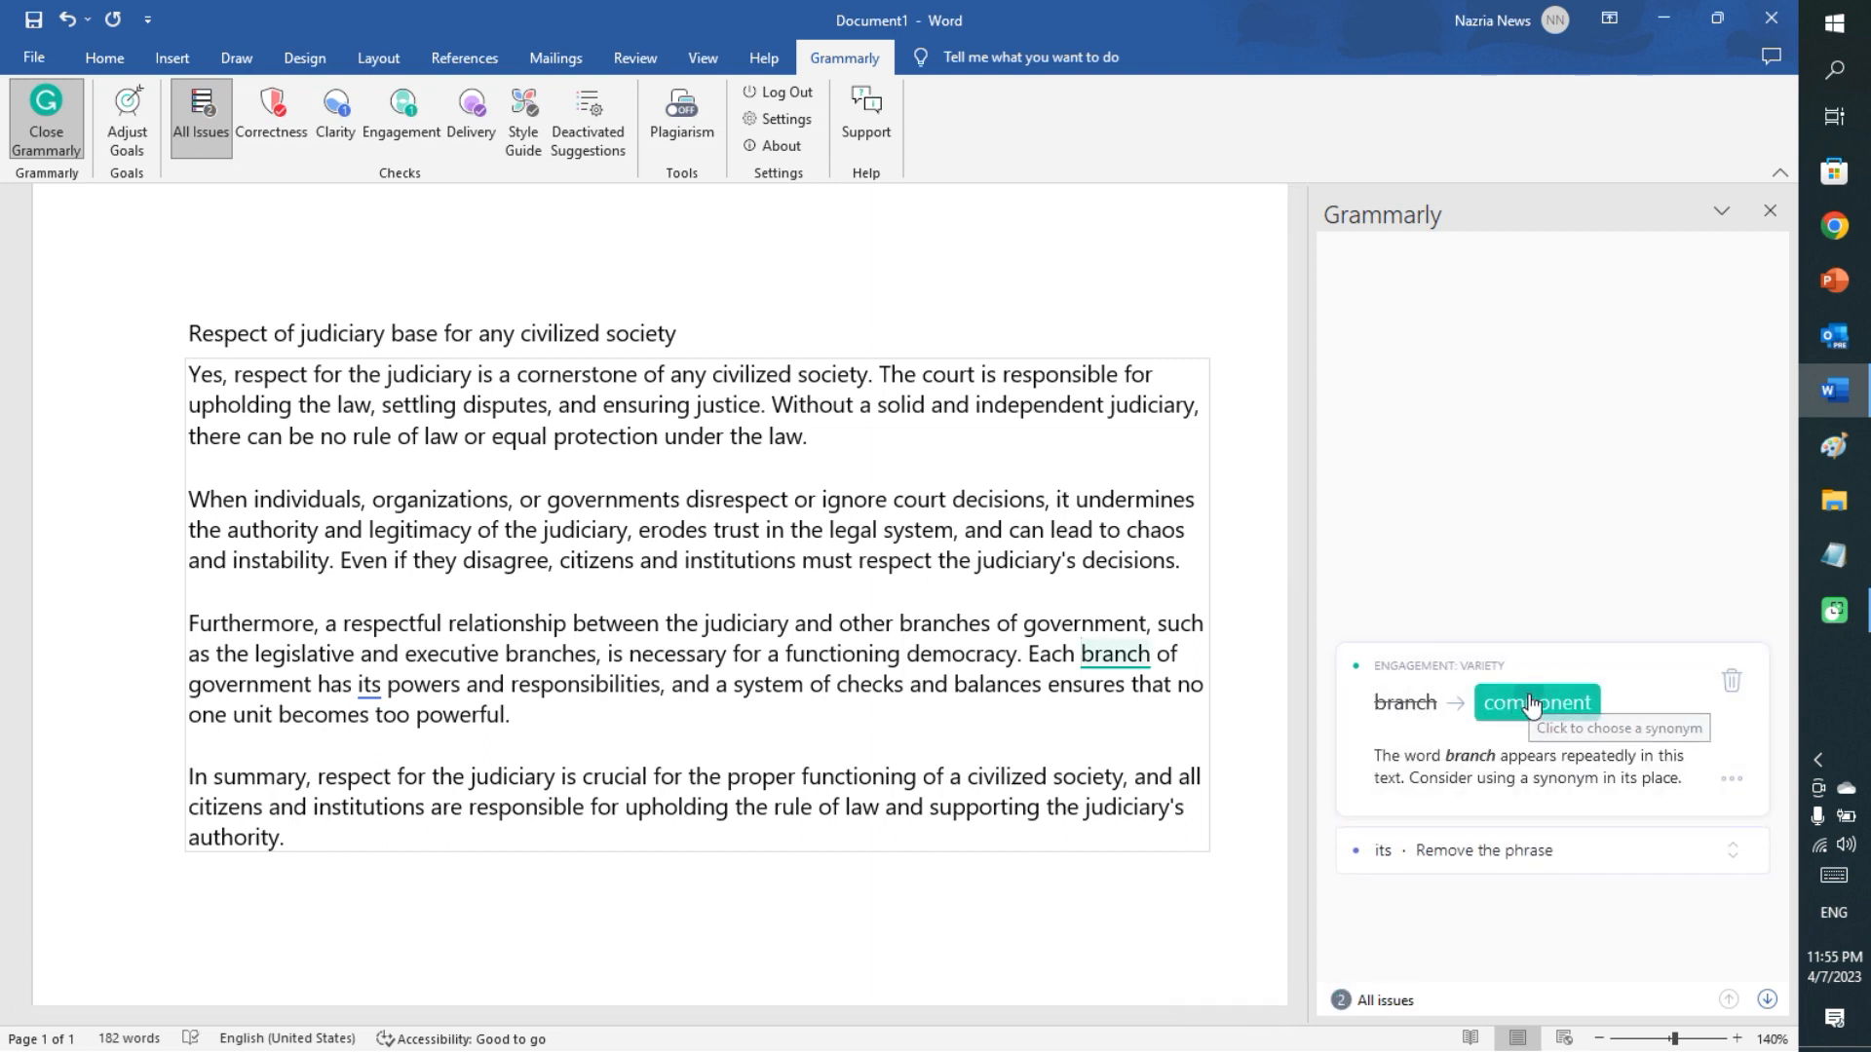
{"action": "left_click", "coordinate": [1531, 703]}
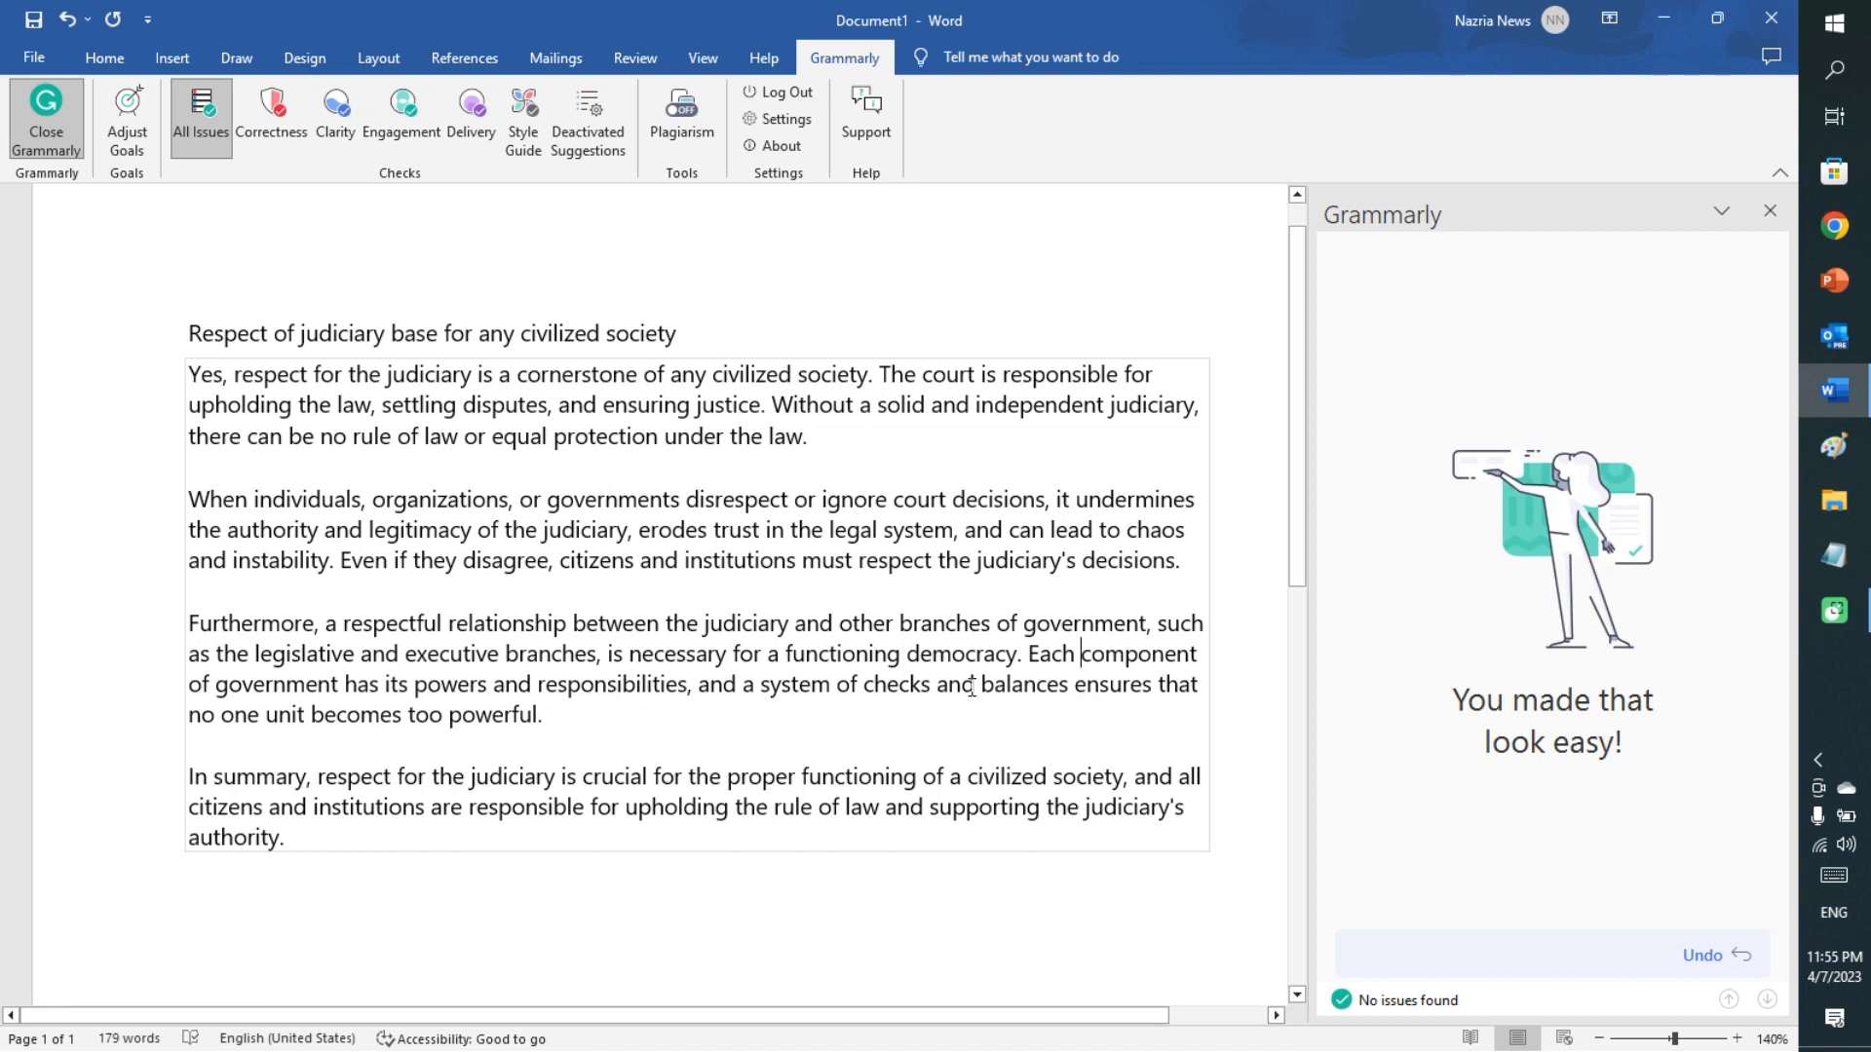
{"action": "key", "text": "super+d"}
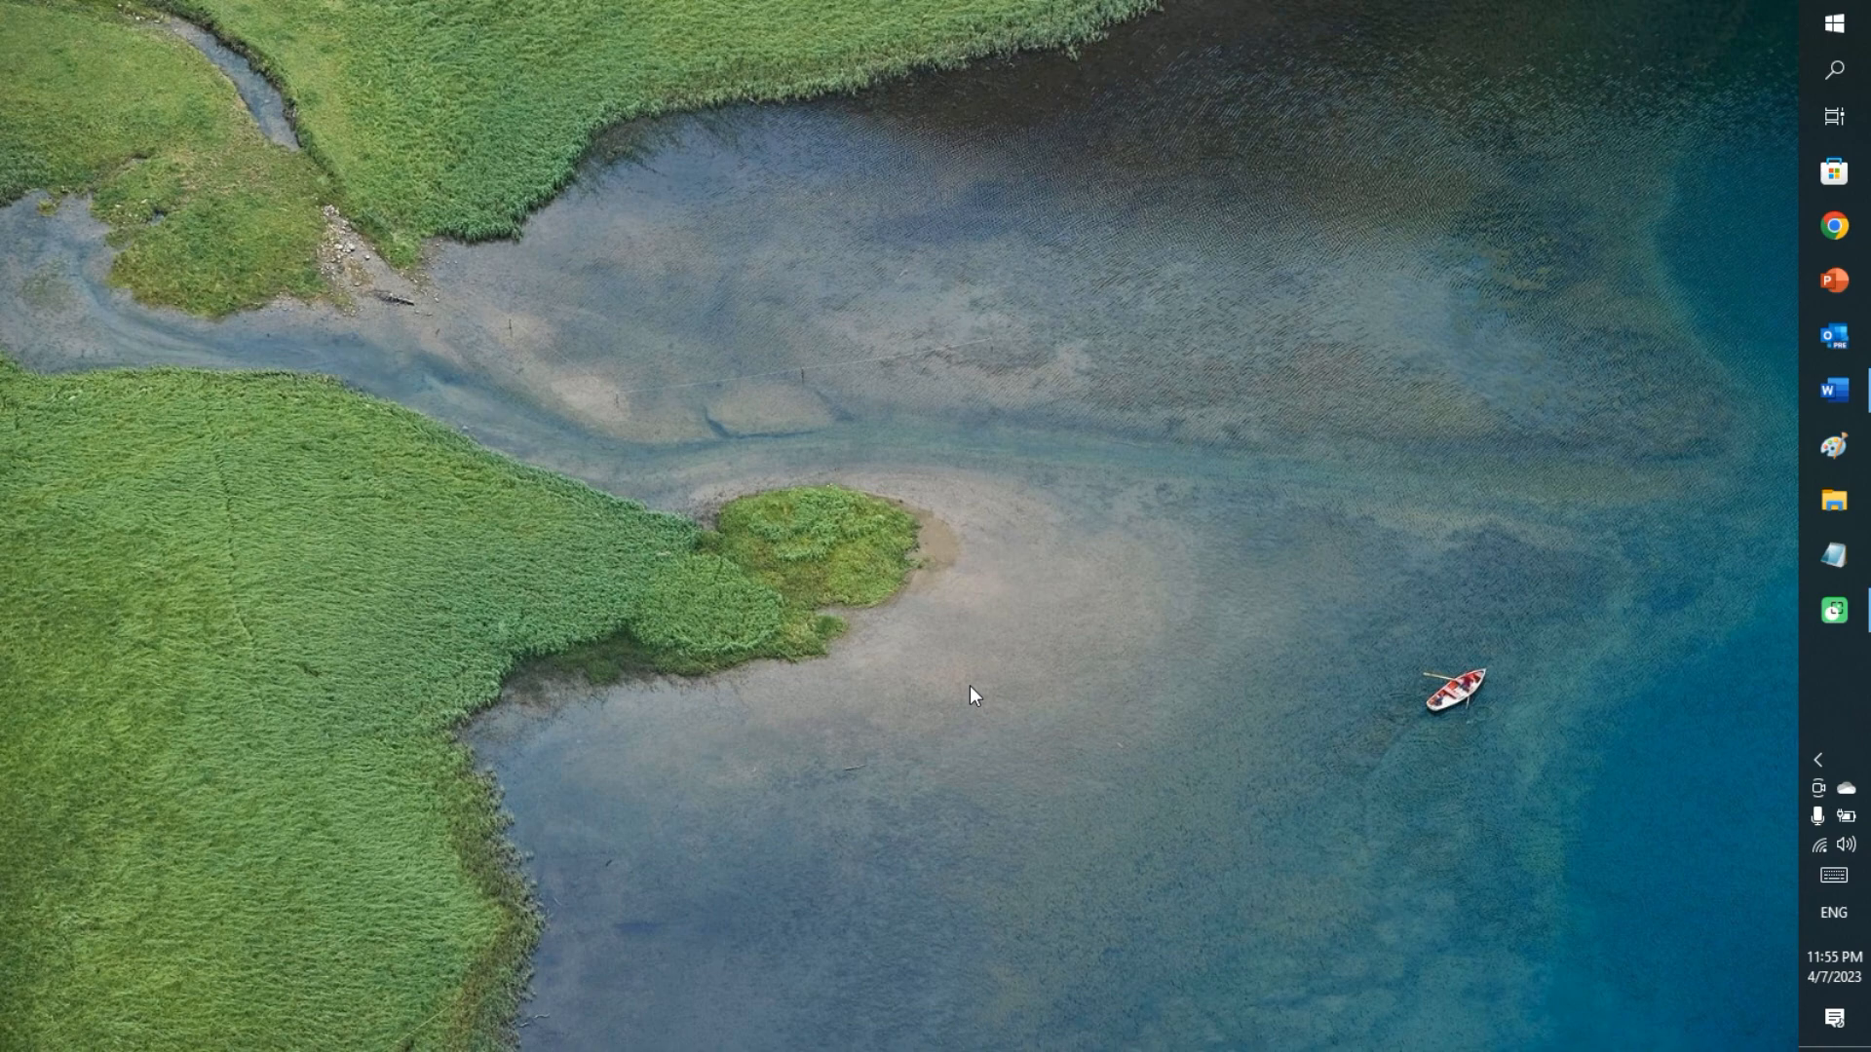